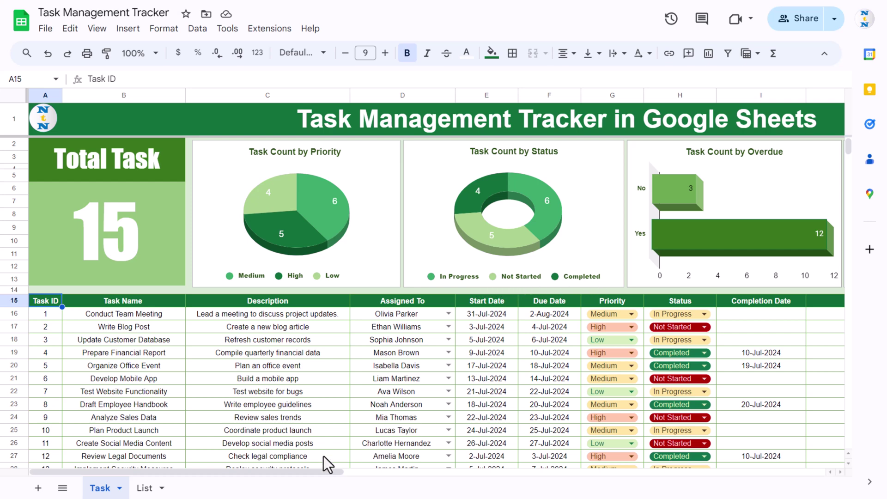
Review the Task Name, Description and Assigned To columns and row 31's assignee dropdown.
{"action": "left_click_drag", "start_coordinate": [270, 473], "coordinate": [387, 474]}
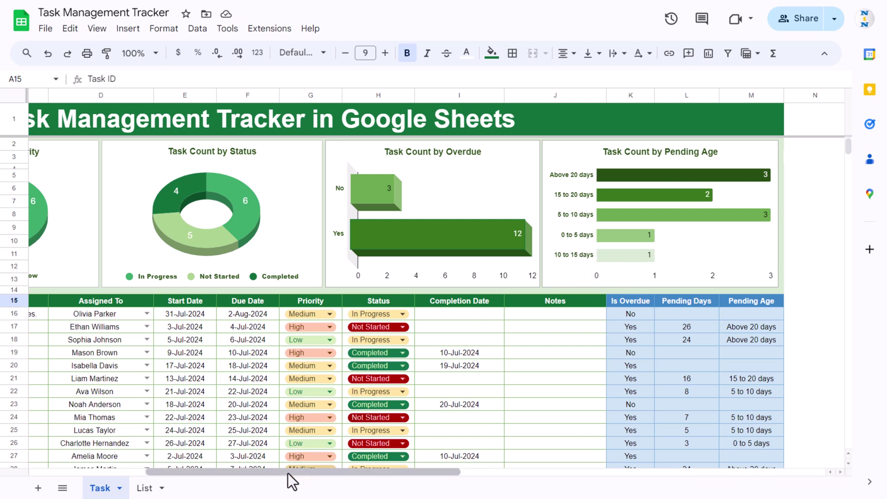
{"action": "left_click_drag", "start_coordinate": [287, 473], "coordinate": [129, 447]}
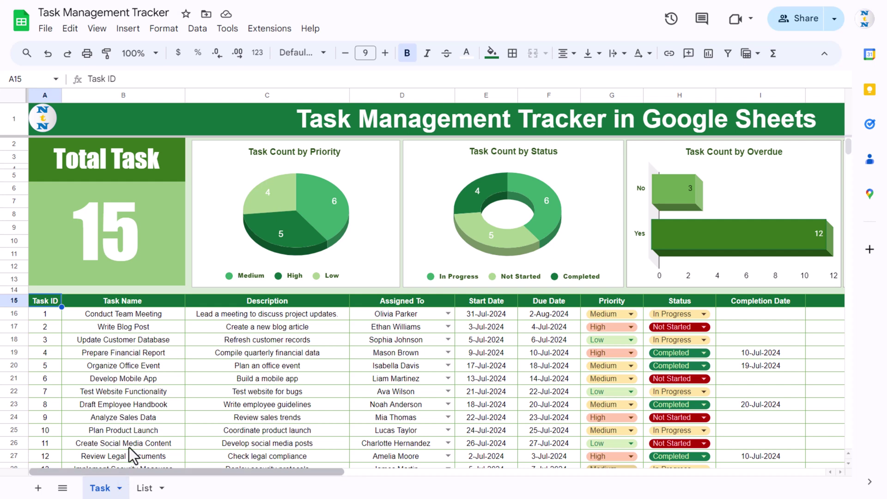
{"action": "scroll", "coordinate": [193, 357], "scroll_direction": "down", "scroll_amount": 2}
{"action": "left_click", "coordinate": [125, 232]}
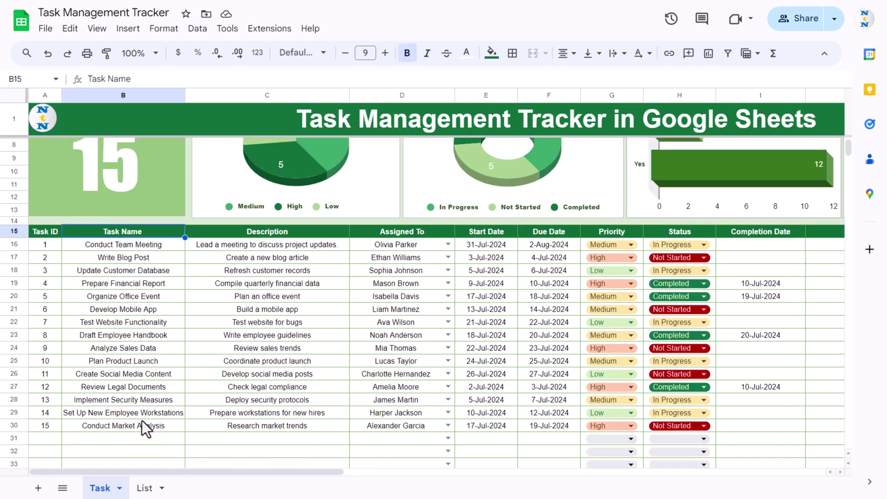
{"action": "left_click", "coordinate": [300, 237]}
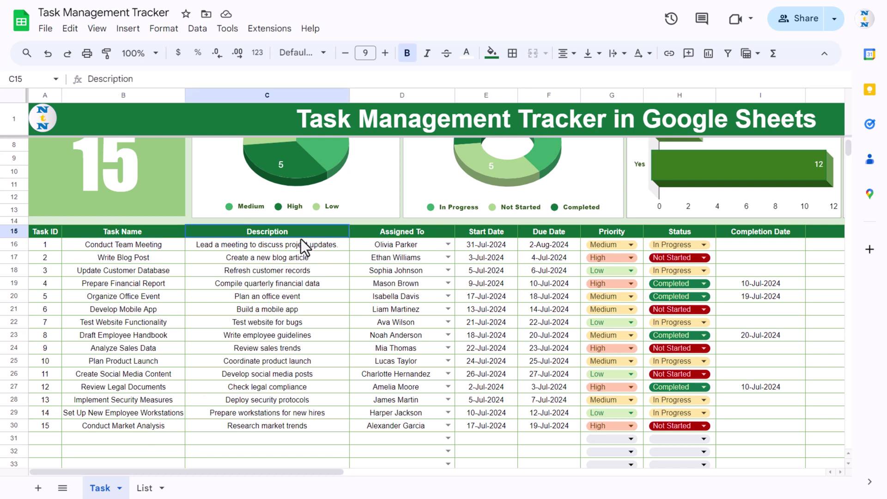
{"action": "left_click", "coordinate": [428, 233]}
{"action": "left_click", "coordinate": [448, 438]}
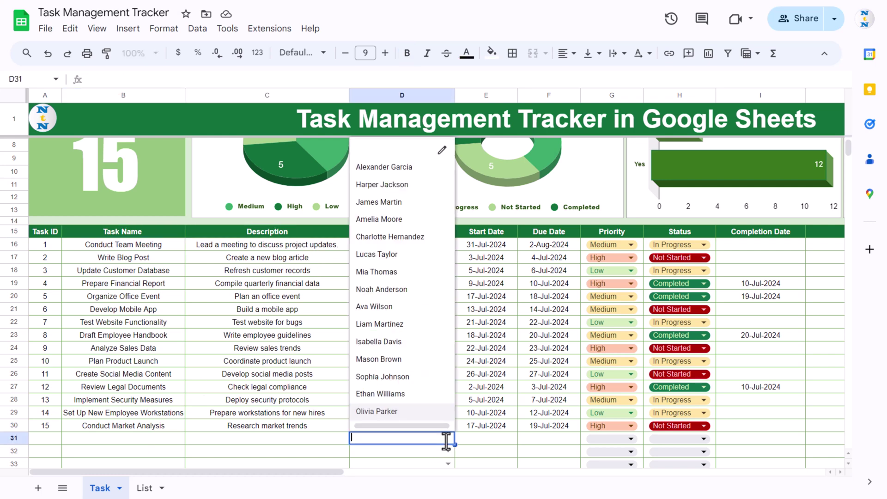
{"action": "left_click", "coordinate": [160, 443]}
{"action": "key", "text": "Right"}
{"action": "left_click", "coordinate": [387, 440]}
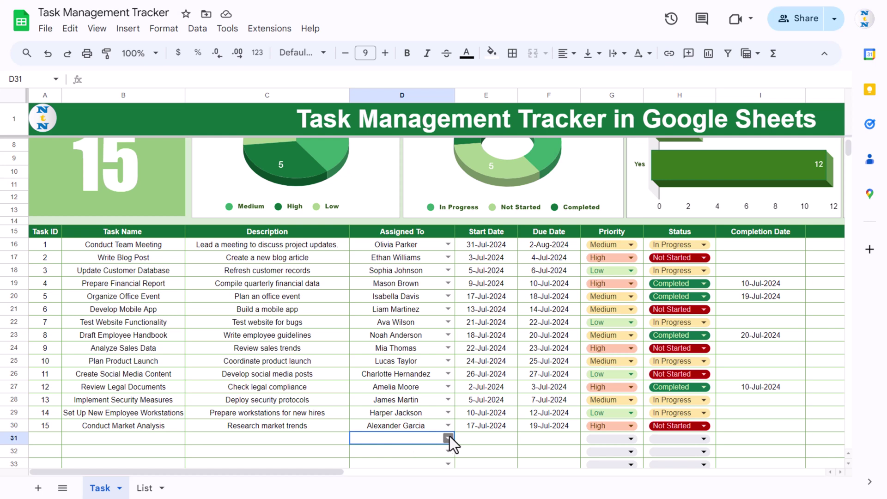
{"action": "left_click", "coordinate": [447, 437]}
{"action": "left_click", "coordinate": [502, 437]}
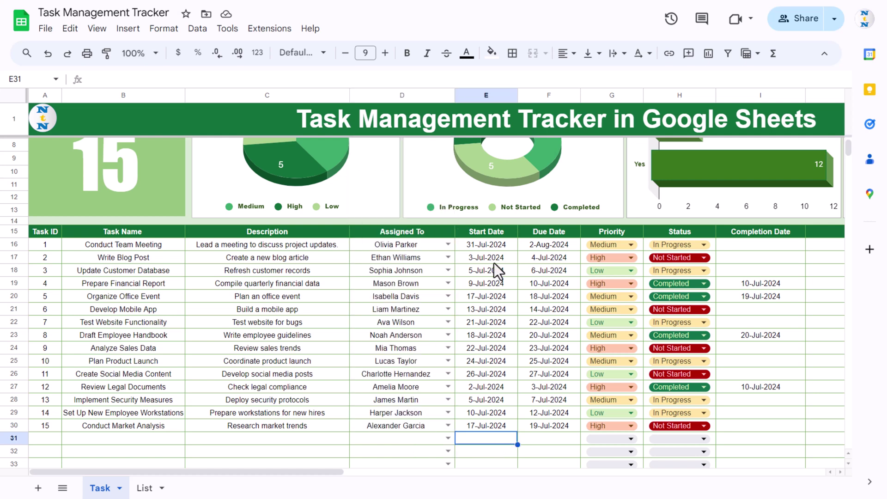
Check row 31's Start Date and Due Date calendars and its Priority and Status dropdowns.
{"action": "scroll", "coordinate": [524, 309], "scroll_direction": "down", "scroll_amount": 3}
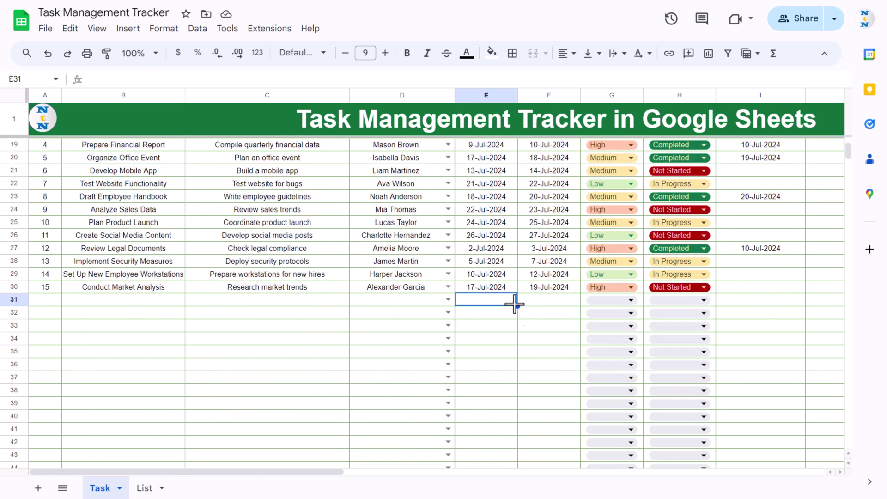
{"action": "double_click", "coordinate": [491, 301]}
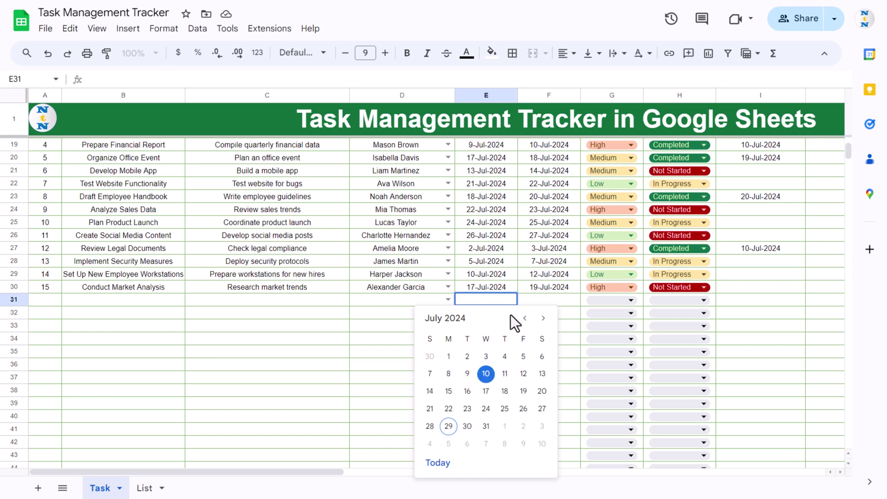
{"action": "left_click", "coordinate": [556, 302]}
{"action": "double_click", "coordinate": [552, 299]}
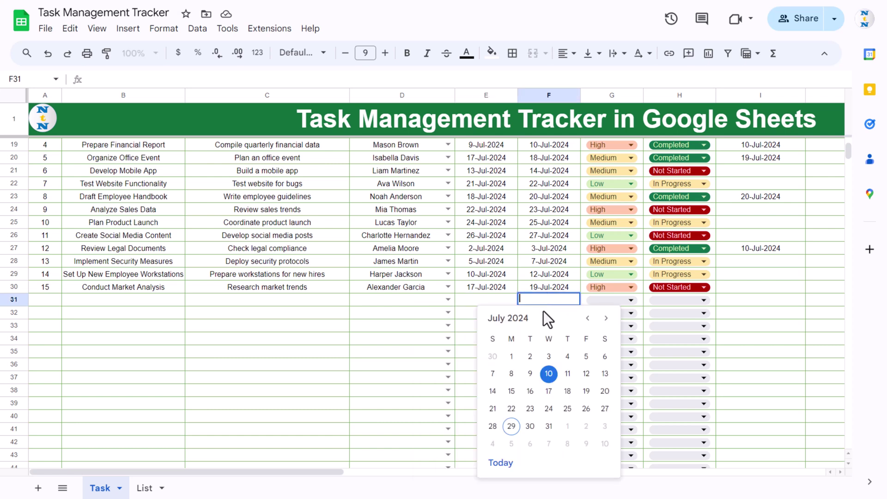
{"action": "left_click", "coordinate": [495, 290]}
{"action": "scroll", "coordinate": [531, 289], "scroll_direction": "up", "scroll_amount": 4}
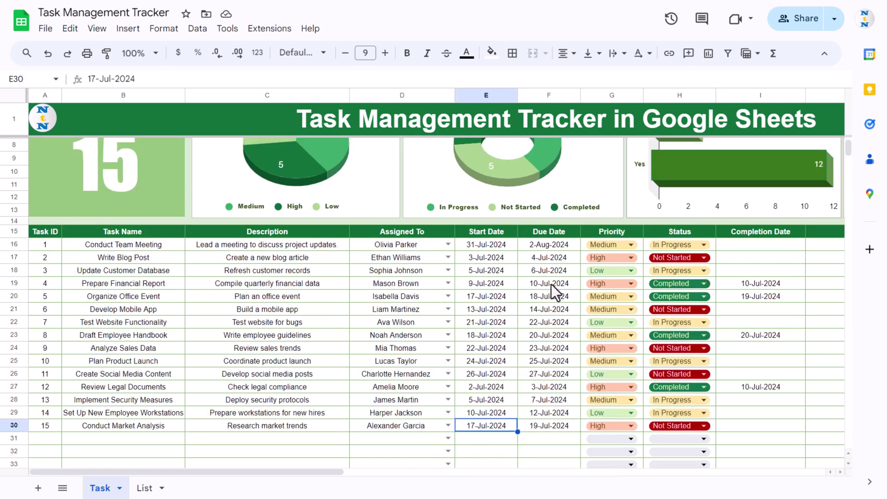
{"action": "left_click", "coordinate": [554, 232]}
{"action": "scroll", "coordinate": [635, 301], "scroll_direction": "down", "scroll_amount": 3}
{"action": "left_click", "coordinate": [634, 369]}
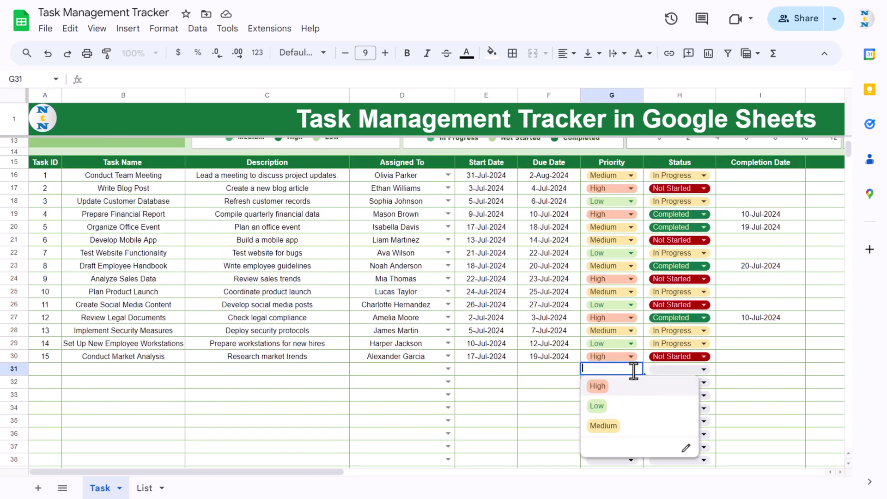
{"action": "left_click", "coordinate": [577, 365]}
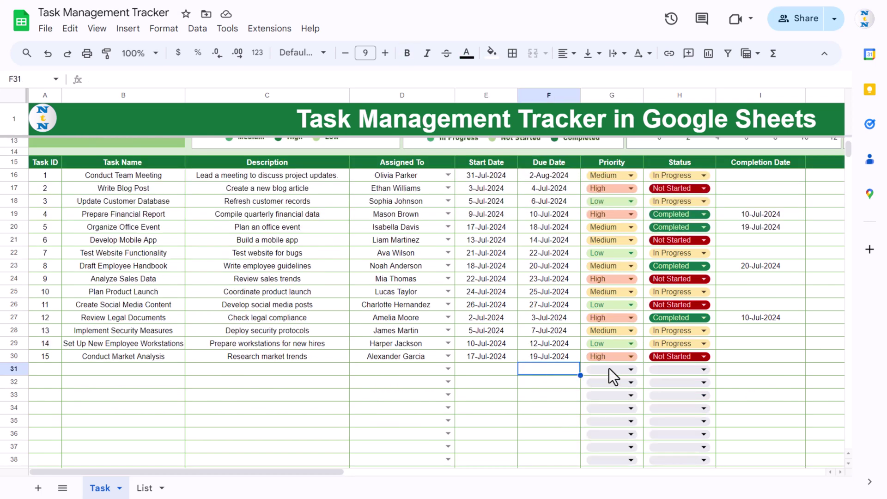
{"action": "left_click", "coordinate": [708, 371]}
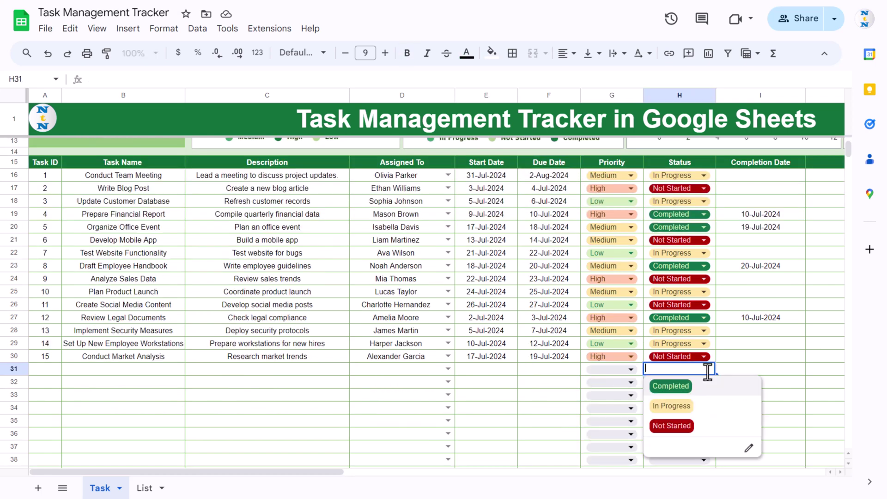
{"action": "left_click", "coordinate": [759, 355]}
{"action": "scroll", "coordinate": [759, 354], "scroll_direction": "up", "scroll_amount": 2}
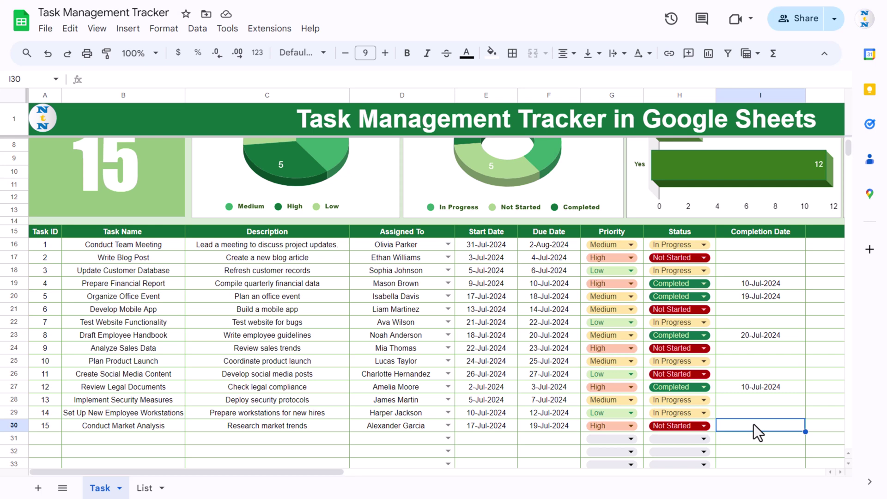
Inspect the Notes, Is Overdue formula and Pending Age columns of the Task table.
{"action": "key", "text": "Right"}
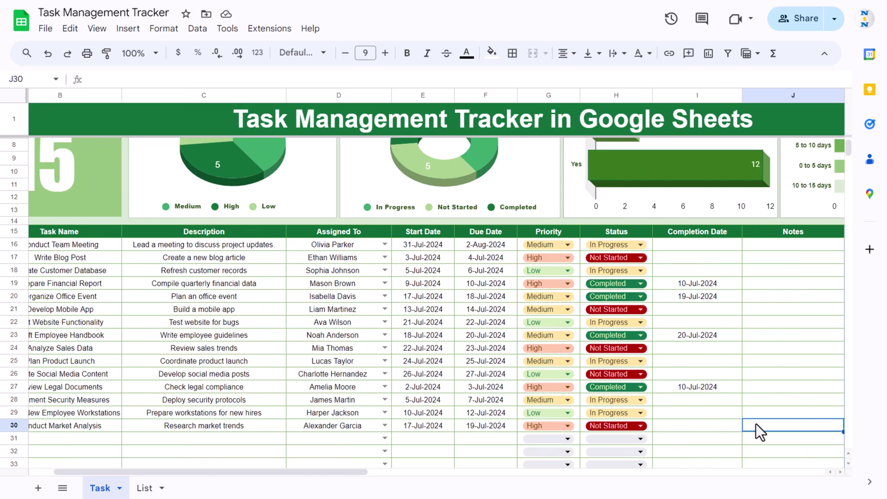
{"action": "key", "text": "Right"}
{"action": "key", "text": "Left"}
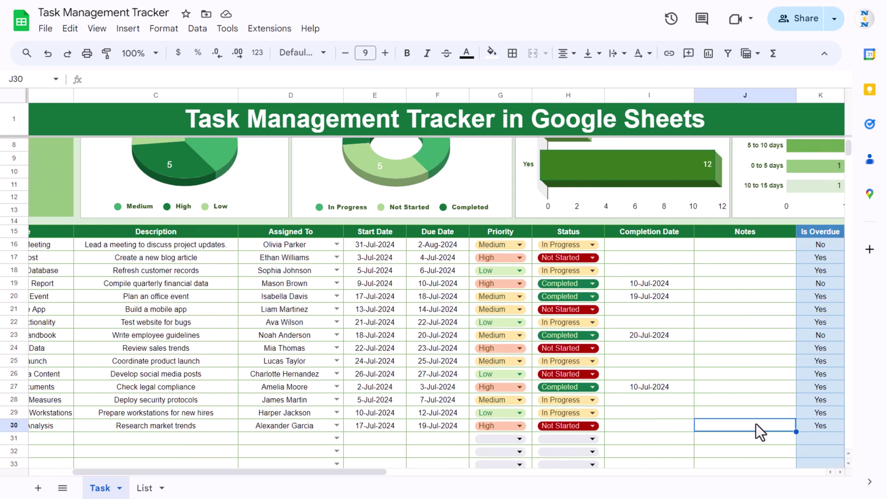
{"action": "left_click", "coordinate": [795, 231]}
{"action": "key", "text": "Right"}
{"action": "key", "text": "Right"}
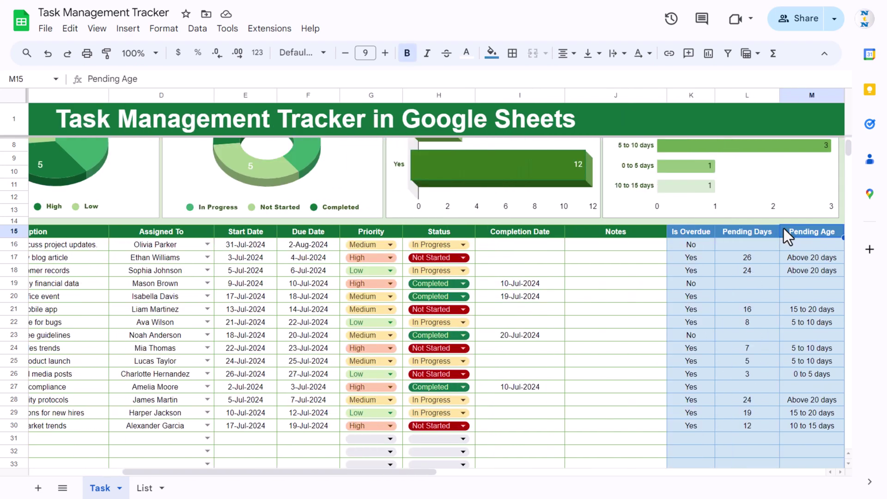
{"action": "key", "text": "Left"}
{"action": "key", "text": "Left"}
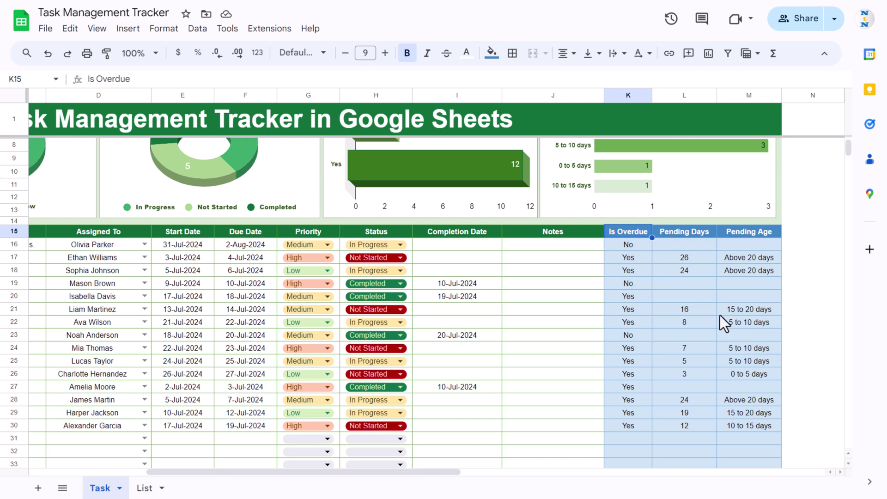
{"action": "left_click", "coordinate": [394, 232]}
{"action": "key", "text": "Home"}
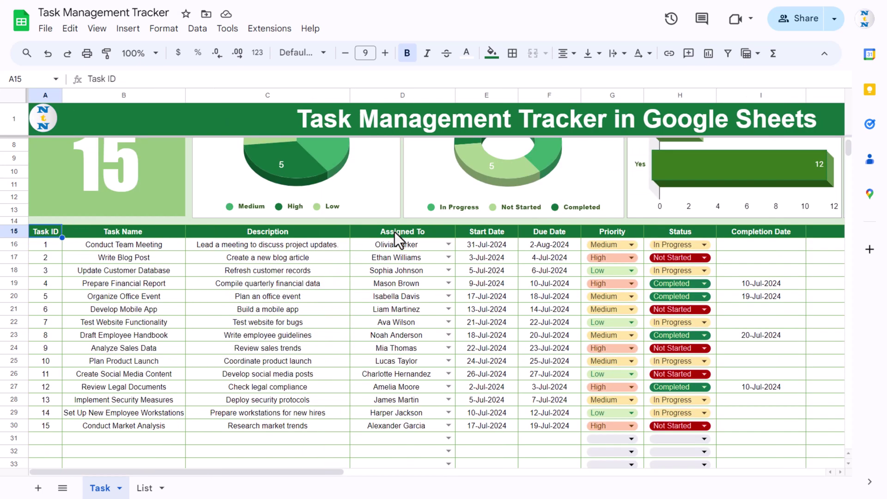
{"action": "scroll", "coordinate": [384, 237], "scroll_direction": "up", "scroll_amount": 3}
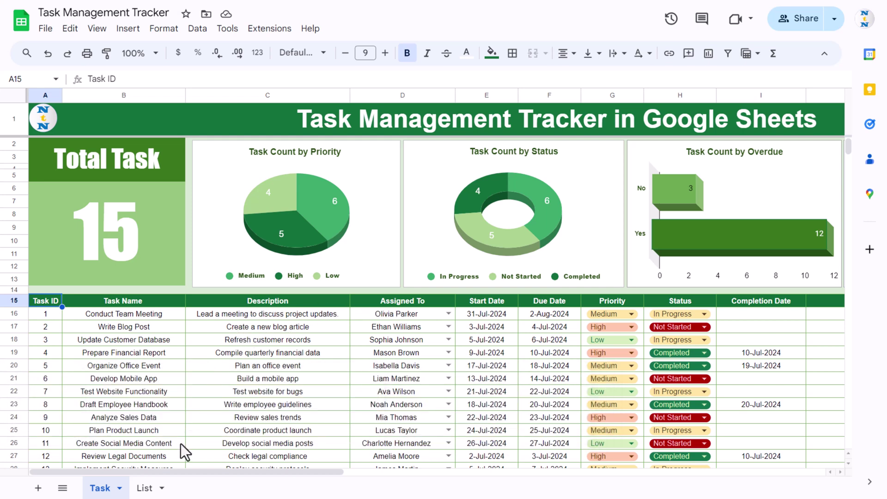
Review the List sheet's assignee names and Pending Days buckets, then add a new blank sheet.
{"action": "left_click", "coordinate": [146, 487]}
{"action": "left_click", "coordinate": [250, 212]}
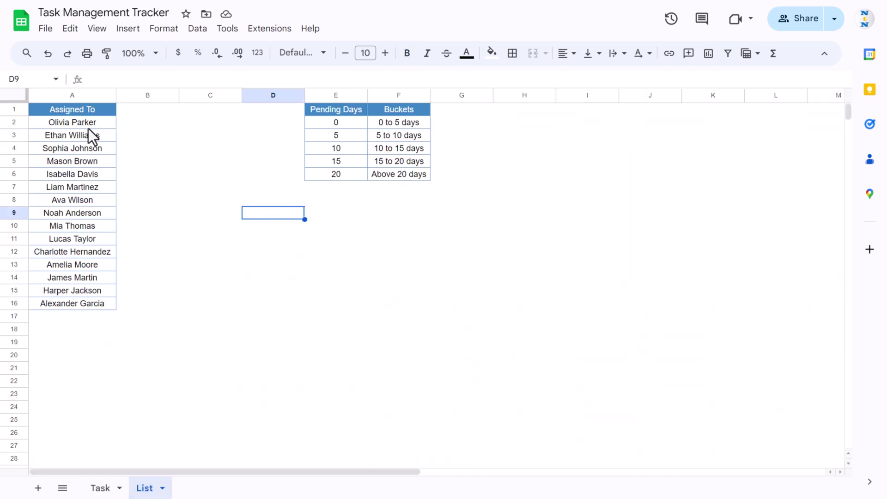
{"action": "left_click_drag", "start_coordinate": [81, 109], "coordinate": [76, 303]}
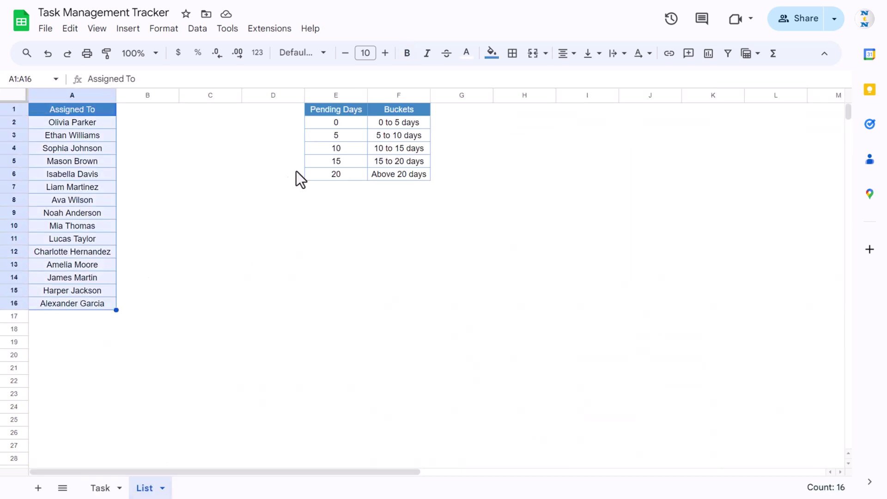
{"action": "left_click", "coordinate": [339, 109]}
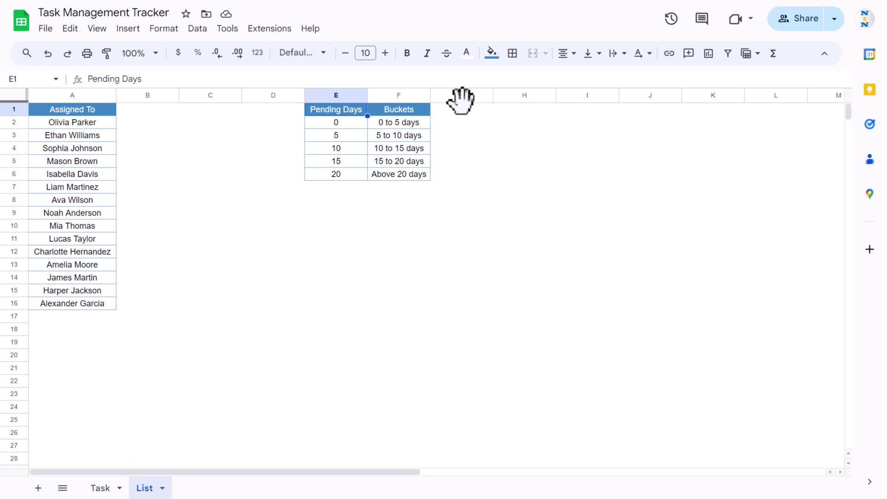
{"action": "left_click", "coordinate": [101, 487]}
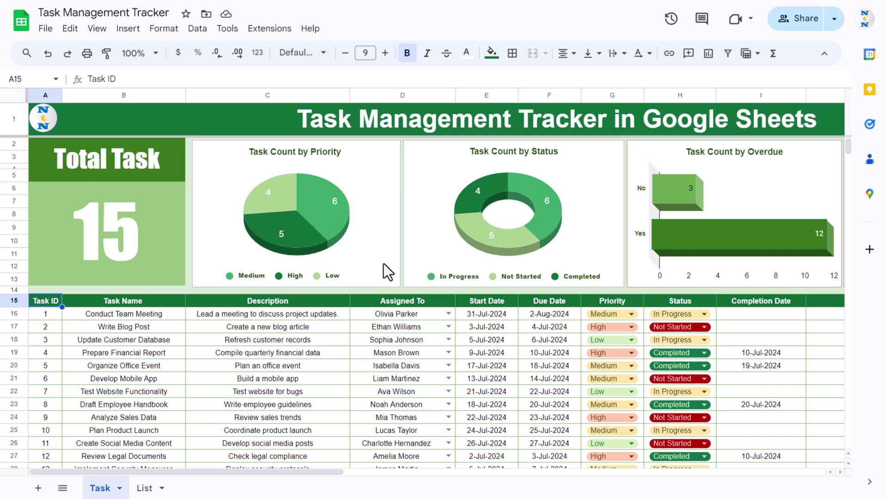
{"action": "left_click", "coordinate": [46, 488]}
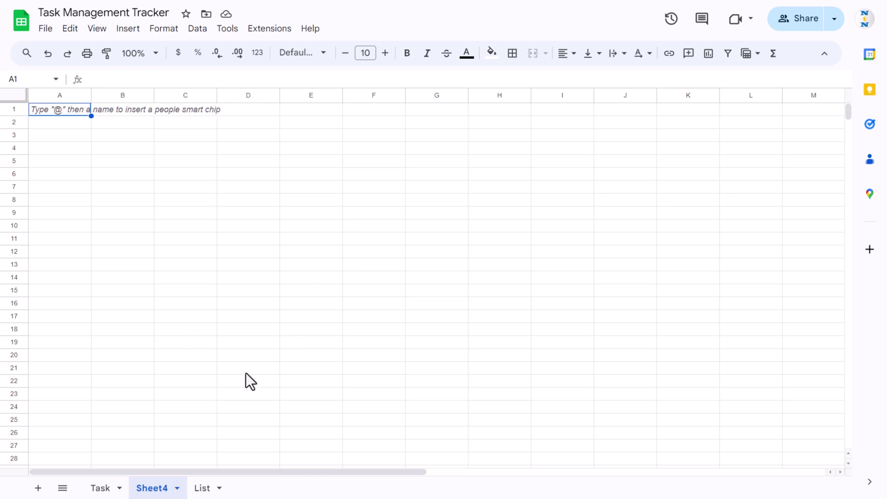
Paste the Task sheet's table as plain values into Sheet4 starting at A15.
{"action": "left_click", "coordinate": [97, 488]}
{"action": "key", "text": "shift+Right"}
{"action": "key", "text": "shift+Right"}
{"action": "key", "text": "shift+Right"}
{"action": "key", "text": "shift+Right"}
{"action": "key", "text": "shift+Right"}
{"action": "key", "text": "shift+Right"}
{"action": "key", "text": "shift+Right"}
{"action": "key", "text": "shift+Right"}
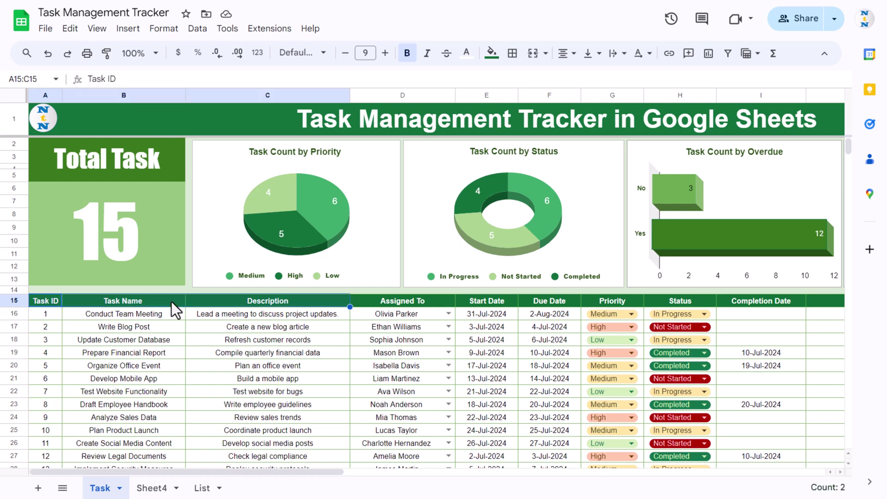
{"action": "key", "text": "shift+Right"}
{"action": "key", "text": "shift+Right"}
{"action": "key", "text": "shift+Right"}
{"action": "key", "text": "shift+Right"}
{"action": "key", "text": "shift+Left"}
{"action": "key", "text": "shift+Left"}
{"action": "key", "text": "shift+Left"}
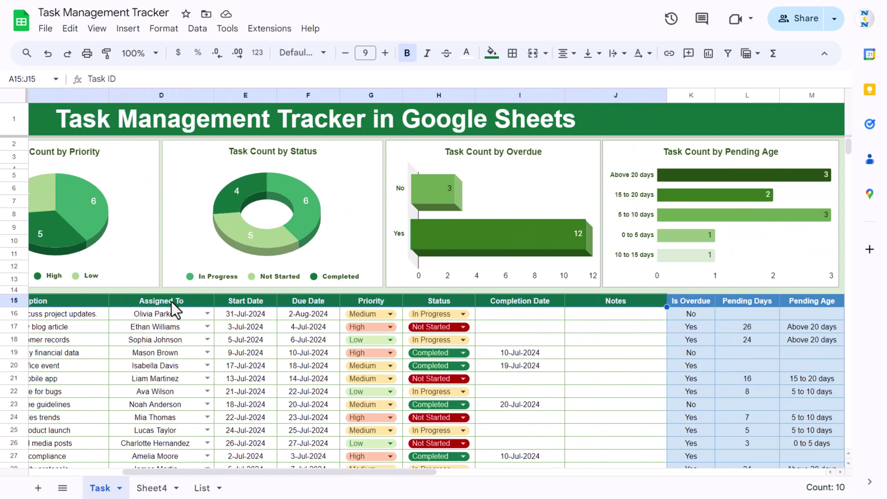
{"action": "key", "text": "shift+Down"}
{"action": "key", "text": "shift+Down"}
{"action": "key", "text": "shift+Down"}
{"action": "key", "text": "shift+Down"}
{"action": "key", "text": "shift+Down"}
{"action": "key", "text": "shift+Down"}
{"action": "key", "text": "shift+Down"}
{"action": "key", "text": "shift+Down"}
{"action": "key", "text": "shift+Down"}
{"action": "key", "text": "shift+Down"}
{"action": "key", "text": "shift+Down"}
{"action": "key", "text": "shift+Down"}
{"action": "key", "text": "shift+Down"}
{"action": "key", "text": "shift+Down"}
{"action": "key", "text": "shift+Down"}
{"action": "key", "text": "shift+Down"}
{"action": "key", "text": "shift+Down"}
{"action": "key", "text": "shift+Down"}
{"action": "key", "text": "shift+Down"}
{"action": "key", "text": "shift+Down"}
{"action": "key", "text": "shift+Down"}
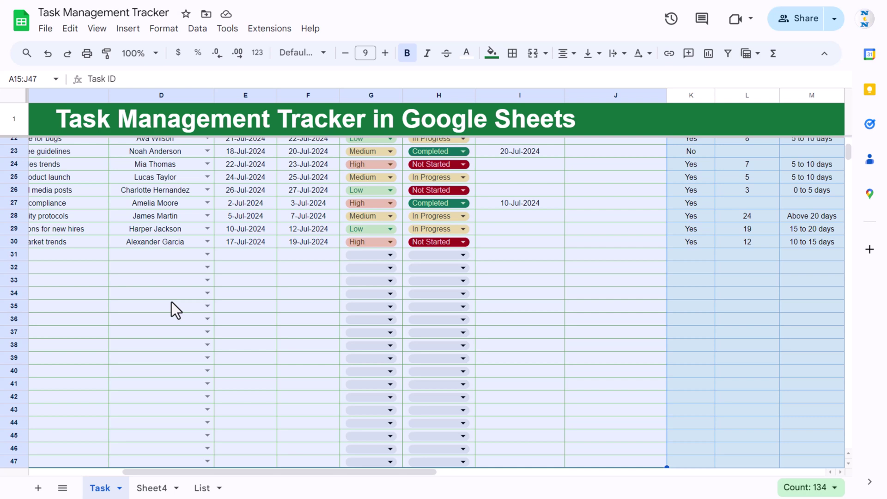
{"action": "left_click", "coordinate": [151, 486]}
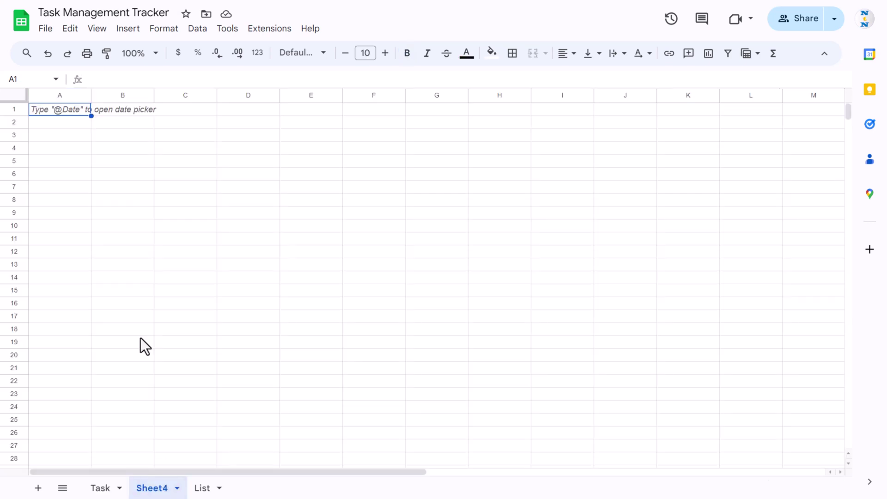
{"action": "left_click", "coordinate": [43, 282]}
{"action": "left_click", "coordinate": [48, 290]}
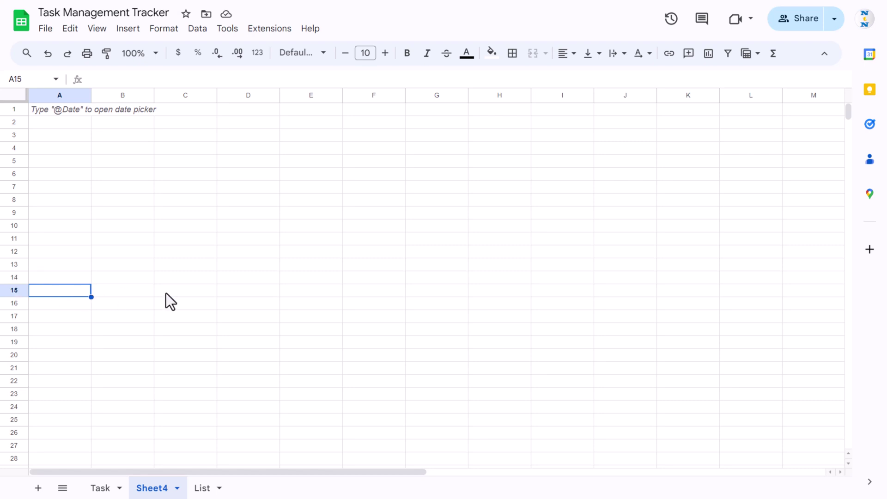
{"action": "key", "text": "ctrl+shift+v"}
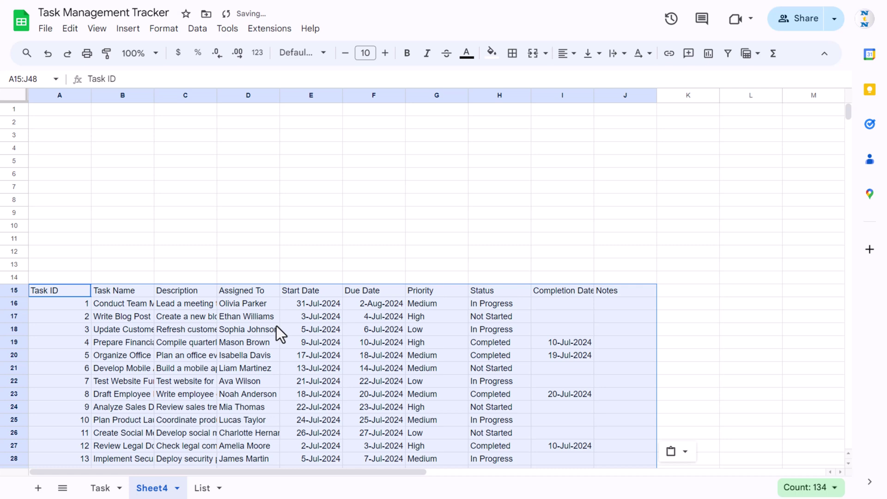
Centre the pasted table horizontally and vertically and set its font size to 9.
{"action": "left_click", "coordinate": [276, 326]}
{"action": "left_click", "coordinate": [64, 289]}
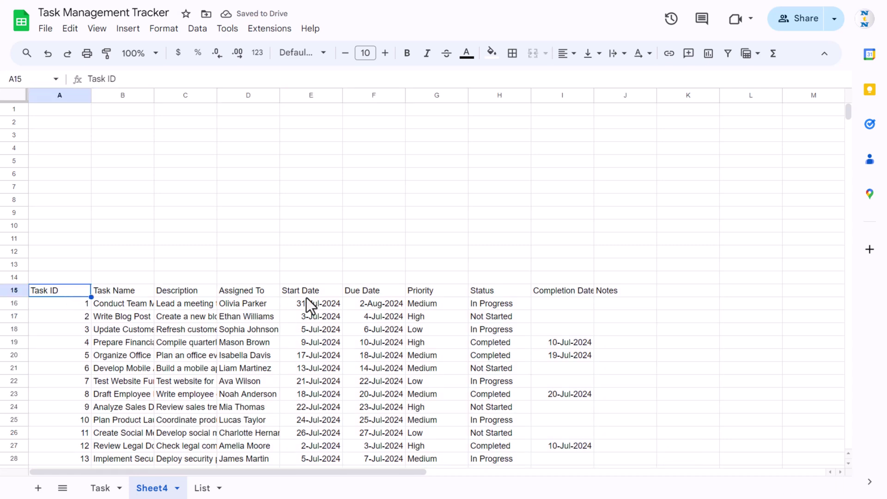
{"action": "key", "text": "ctrl+a"}
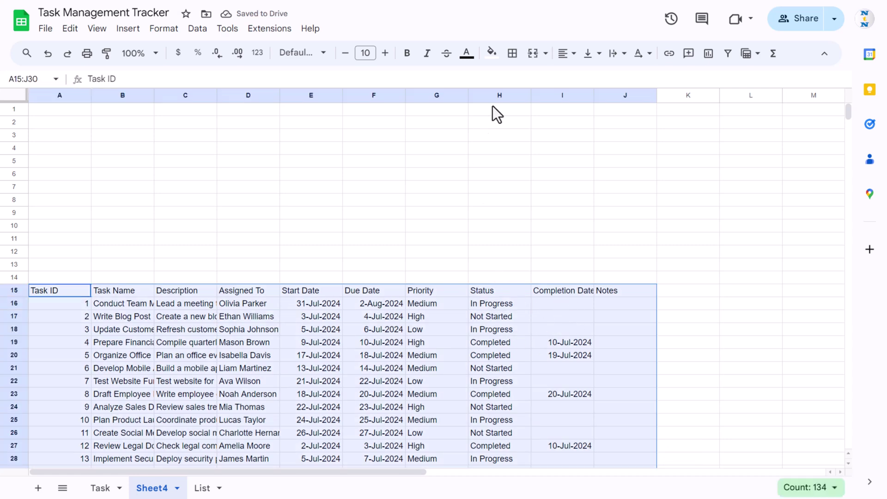
{"action": "left_click", "coordinate": [573, 54]}
{"action": "left_click", "coordinate": [585, 76]}
{"action": "left_click", "coordinate": [599, 53]}
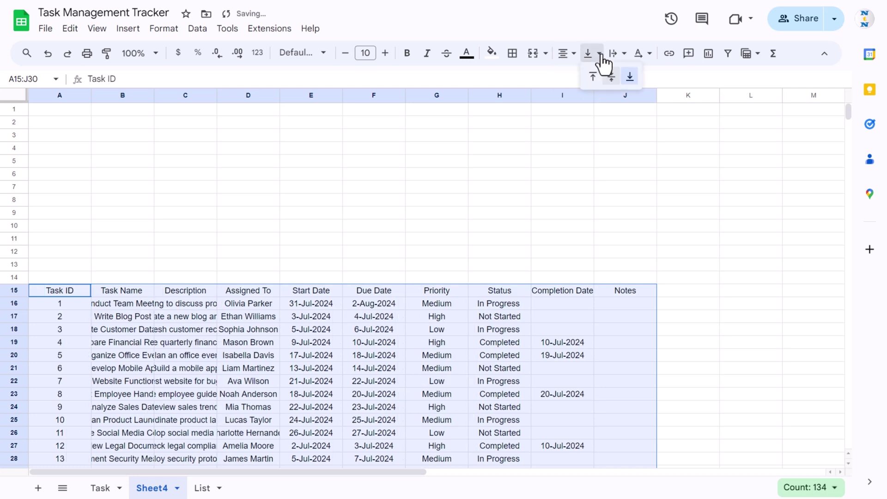
{"action": "left_click", "coordinate": [611, 76]}
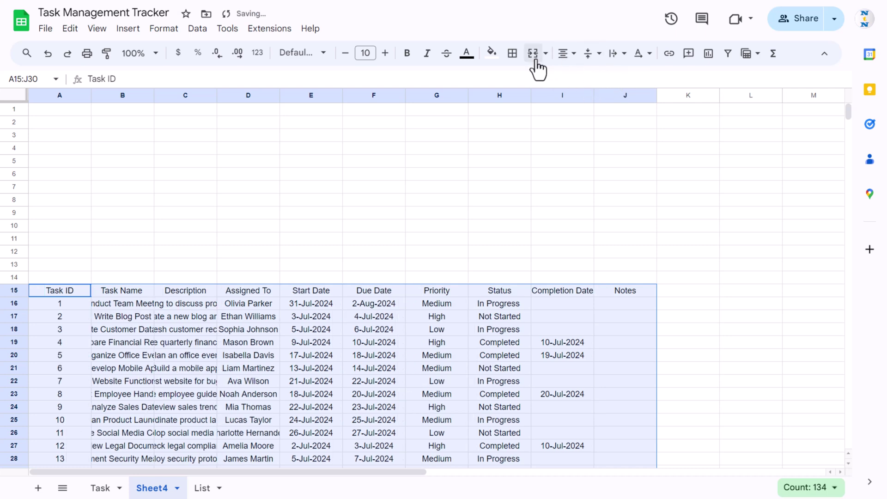
{"action": "left_click", "coordinate": [345, 53]}
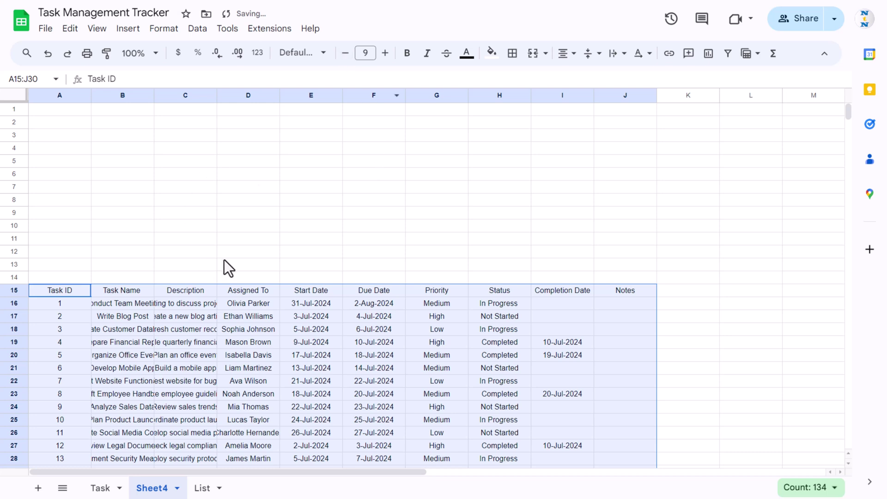
Narrow column A, widen column B, auto-fit column C and widen the Notes column J.
{"action": "left_click", "coordinate": [209, 279]}
{"action": "left_click_drag", "start_coordinate": [154, 95], "coordinate": [178, 96]}
{"action": "left_click_drag", "start_coordinate": [91, 95], "coordinate": [72, 95]}
{"action": "left_click_drag", "start_coordinate": [163, 95], "coordinate": [196, 95]}
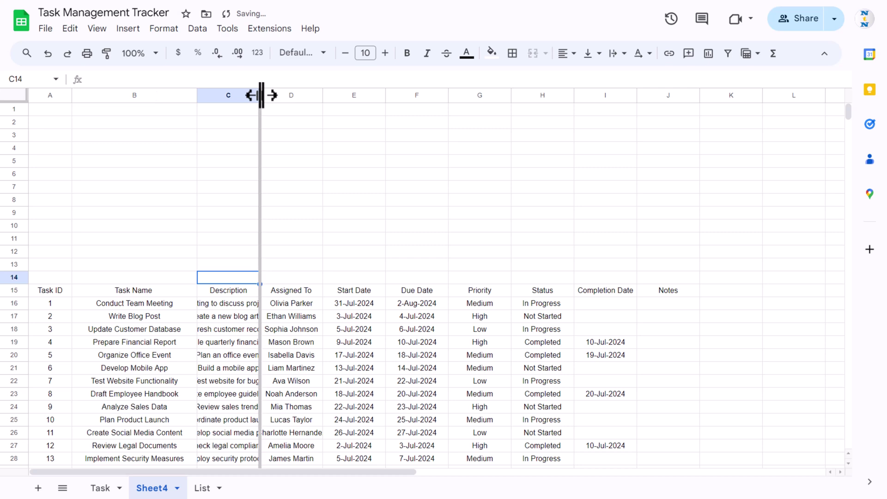
{"action": "double_click", "coordinate": [260, 95]}
{"action": "left_click", "coordinate": [701, 321]}
{"action": "left_click", "coordinate": [756, 294]}
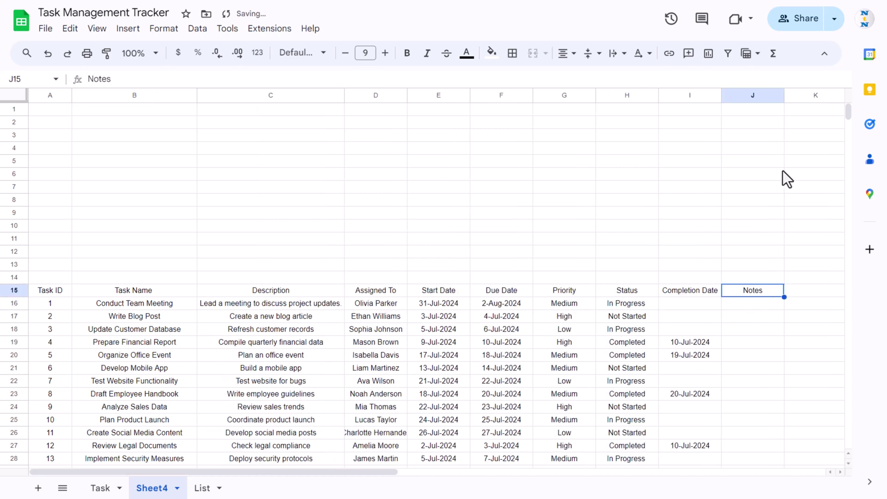
{"action": "left_click_drag", "start_coordinate": [784, 95], "coordinate": [812, 96]}
Paste the Is Overdue, Pending Days and Pending Age headers as values into K15:M15.
{"action": "left_click", "coordinate": [591, 288]}
{"action": "key", "text": "Right"}
{"action": "key", "text": "Right"}
{"action": "key", "text": "Right"}
{"action": "key", "text": "Right"}
{"action": "key", "text": "Right"}
{"action": "key", "text": "Right"}
{"action": "key", "text": "Right"}
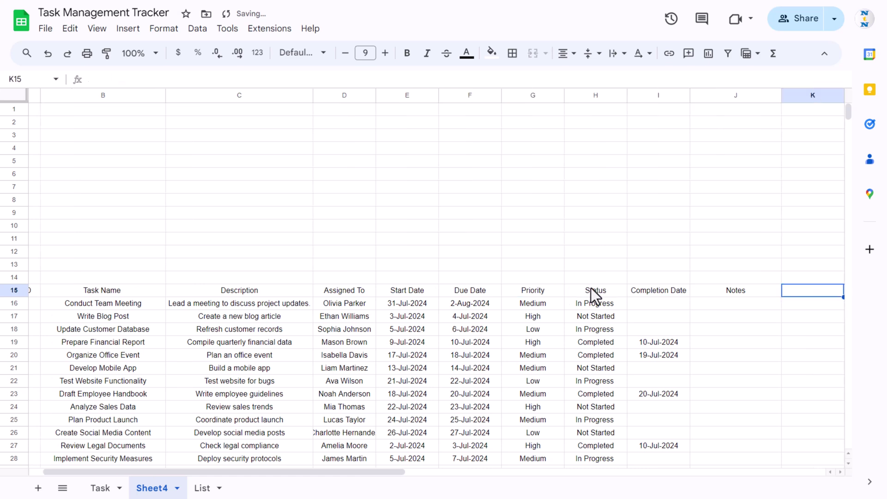
{"action": "key", "text": "Left"}
{"action": "key", "text": "Left"}
{"action": "key", "text": "Left"}
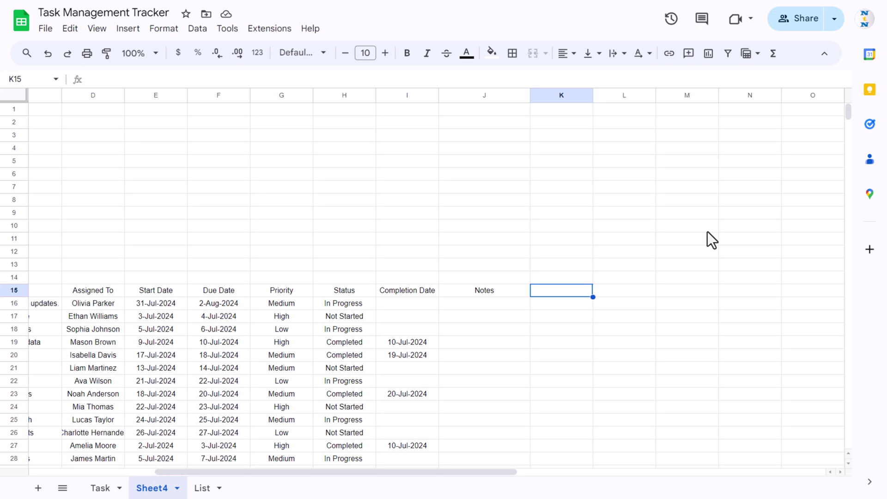
{"action": "left_click", "coordinate": [99, 487]}
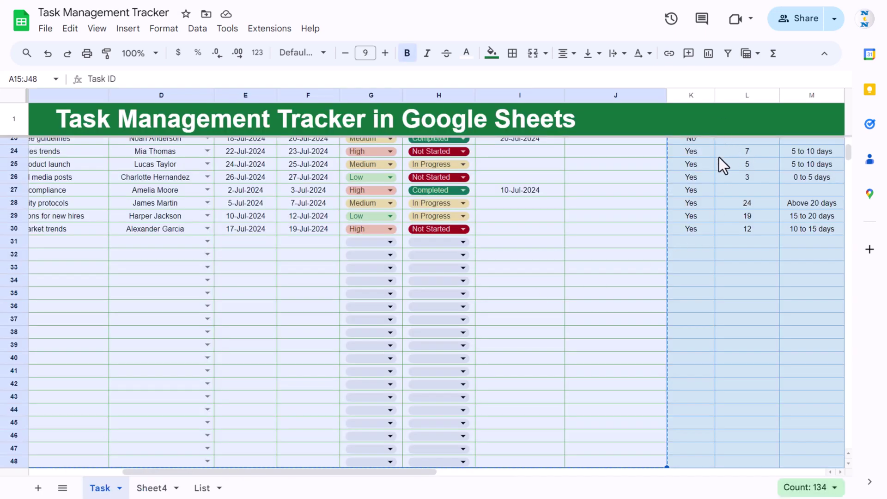
{"action": "scroll", "coordinate": [718, 208], "scroll_direction": "up", "scroll_amount": 7}
{"action": "left_click", "coordinate": [692, 301]}
{"action": "key", "text": "Right"}
{"action": "key", "text": "Right"}
{"action": "key", "text": "Right"}
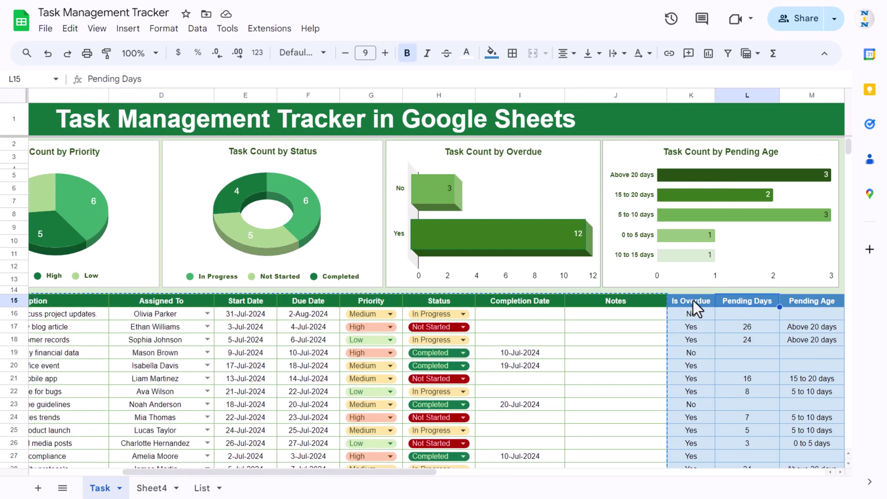
{"action": "key", "text": "Left"}
{"action": "key", "text": "Left"}
{"action": "key", "text": "Left"}
{"action": "key", "text": "shift+Right"}
{"action": "key", "text": "shift+Right"}
{"action": "key", "text": "ctrl+c"}
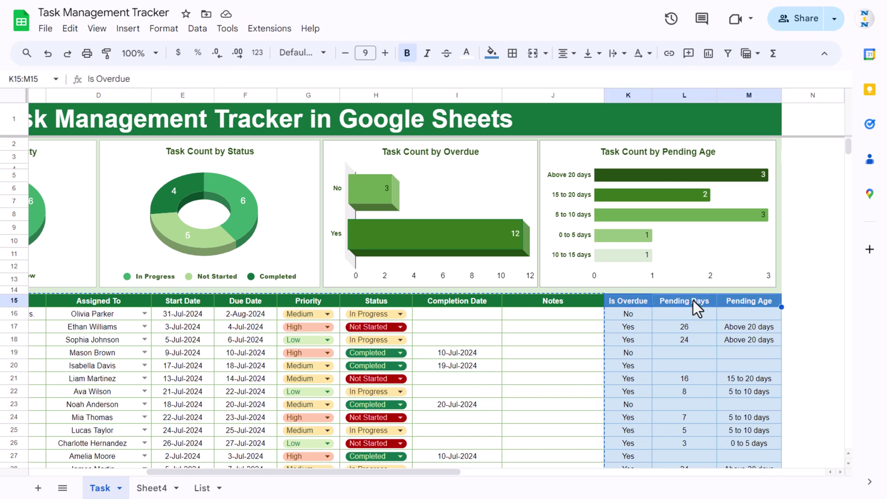
{"action": "key", "text": "ctrl+shift+Page_Down"}
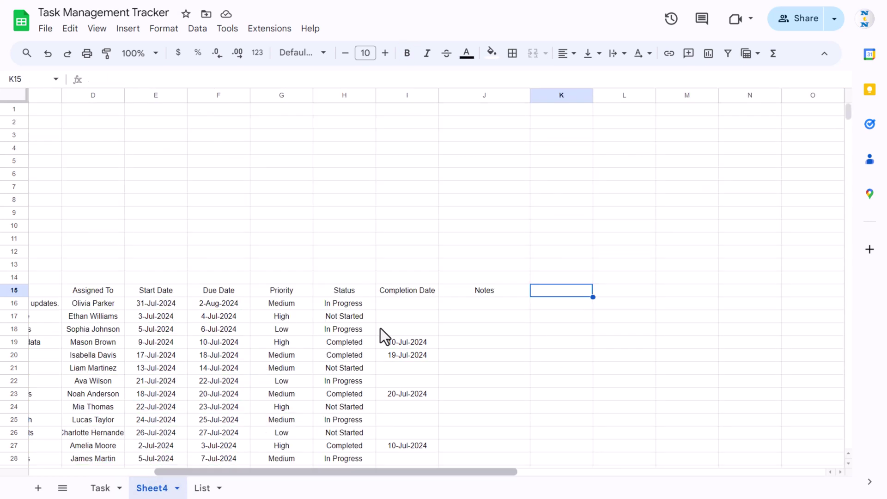
{"action": "key", "text": "ctrl+shift+v"}
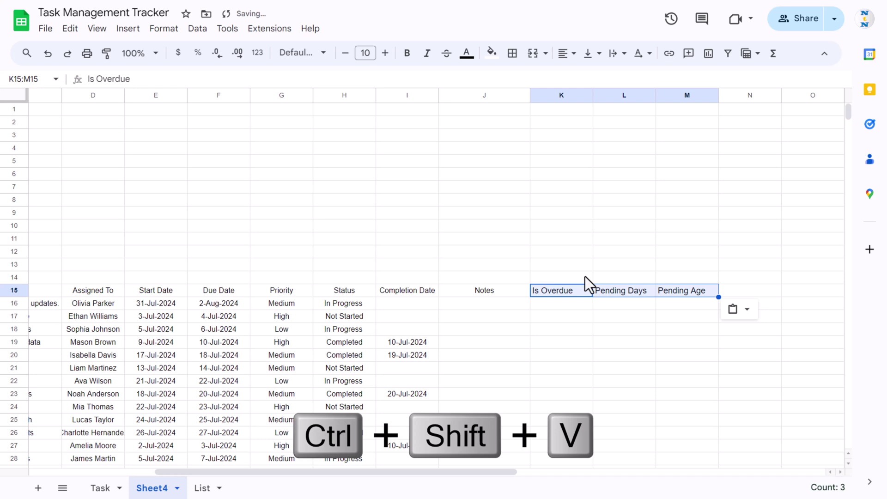
{"action": "left_click", "coordinate": [365, 290]}
{"action": "key", "text": "ctrl+a"}
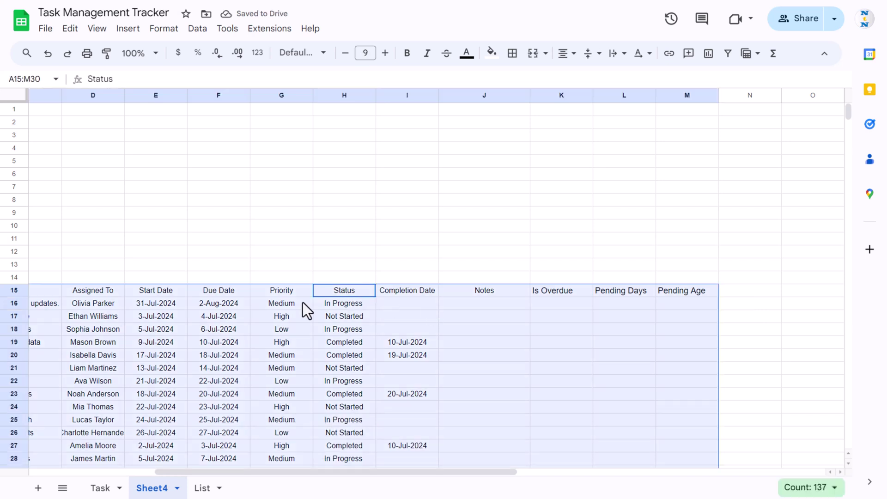
Outline every cell of A15:M30 with light green 1 borders.
{"action": "left_click", "coordinate": [512, 56]}
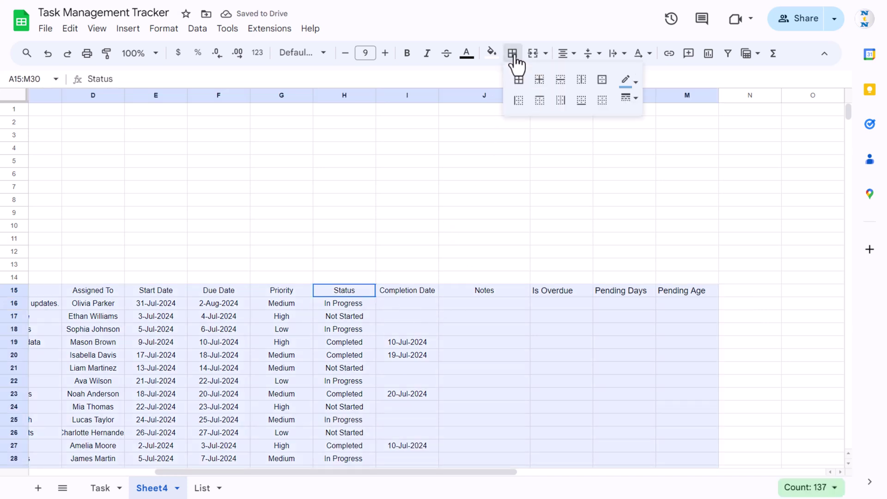
{"action": "left_click", "coordinate": [637, 83]}
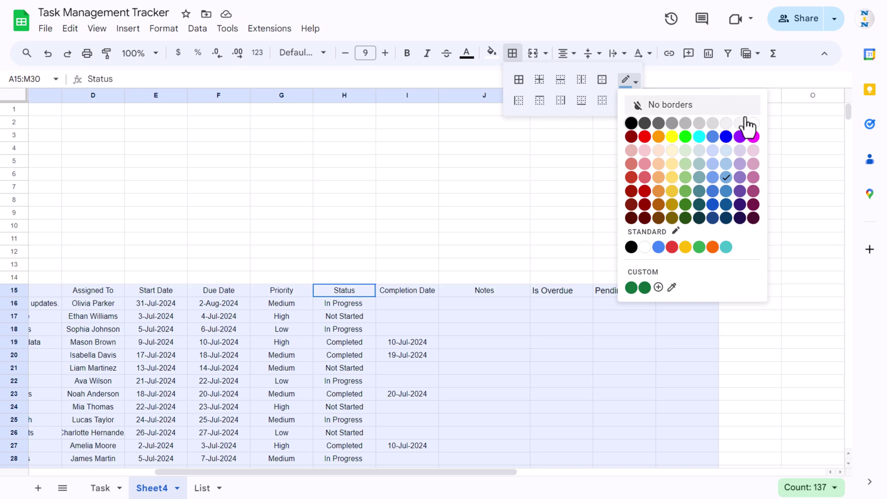
{"action": "left_click", "coordinate": [687, 182]}
{"action": "left_click", "coordinate": [519, 82]}
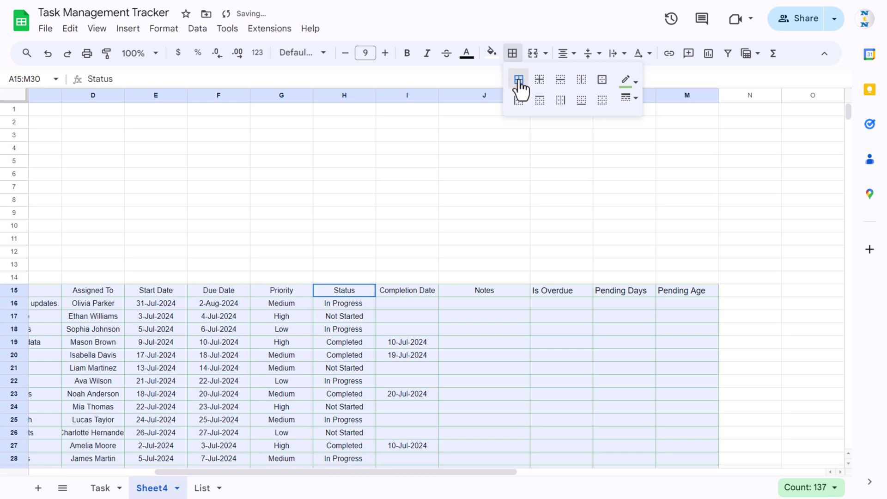
{"action": "left_click", "coordinate": [436, 293]}
{"action": "key", "text": "Right"}
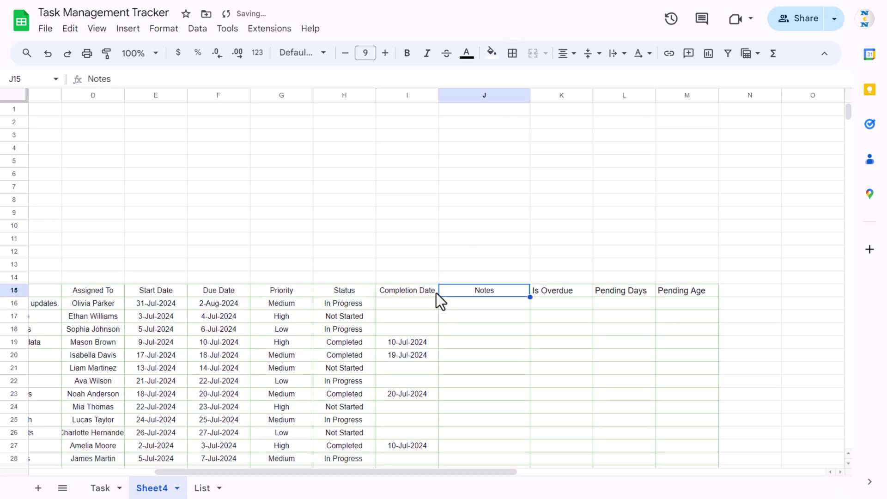
{"action": "key", "text": "Right"}
{"action": "key", "text": "Right"}
{"action": "key", "text": "Right"}
{"action": "key", "text": "ctrl+shift+Left"}
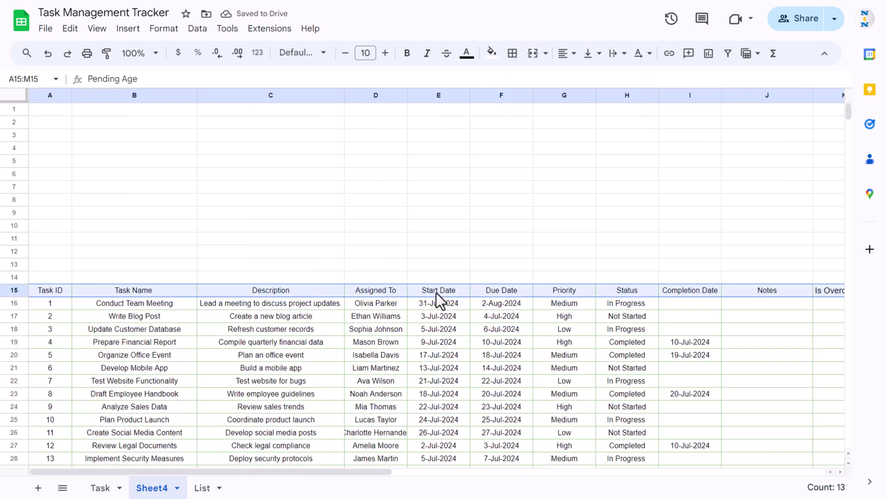
Give the A15:M15 header row a green fill with bold white text.
{"action": "left_click", "coordinate": [490, 53]}
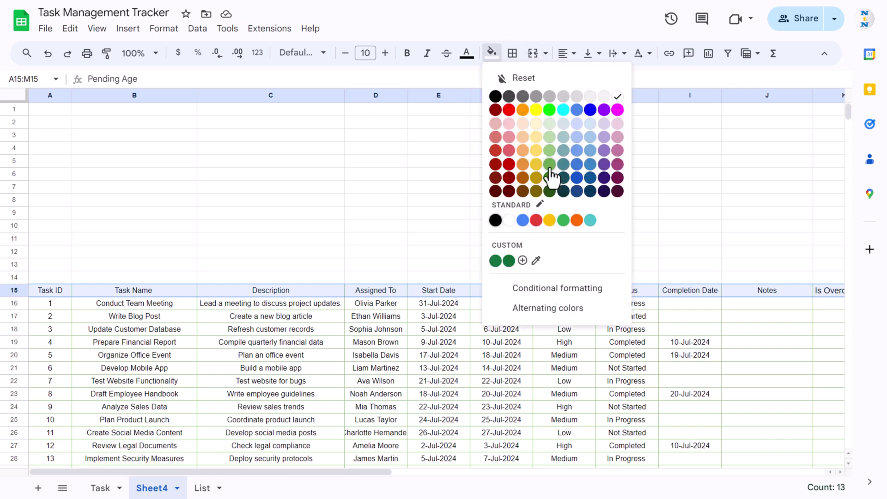
{"action": "left_click", "coordinate": [549, 164]}
{"action": "left_click", "coordinate": [466, 53]}
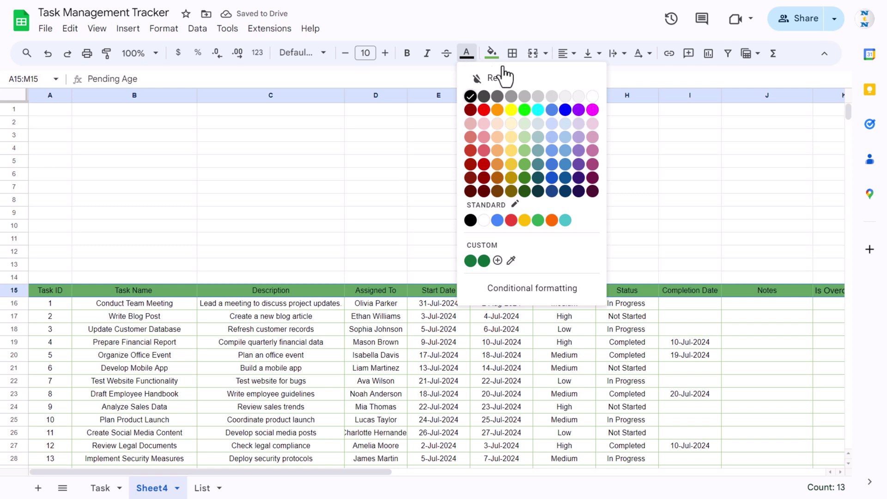
{"action": "left_click", "coordinate": [592, 96]}
{"action": "left_click", "coordinate": [407, 53]}
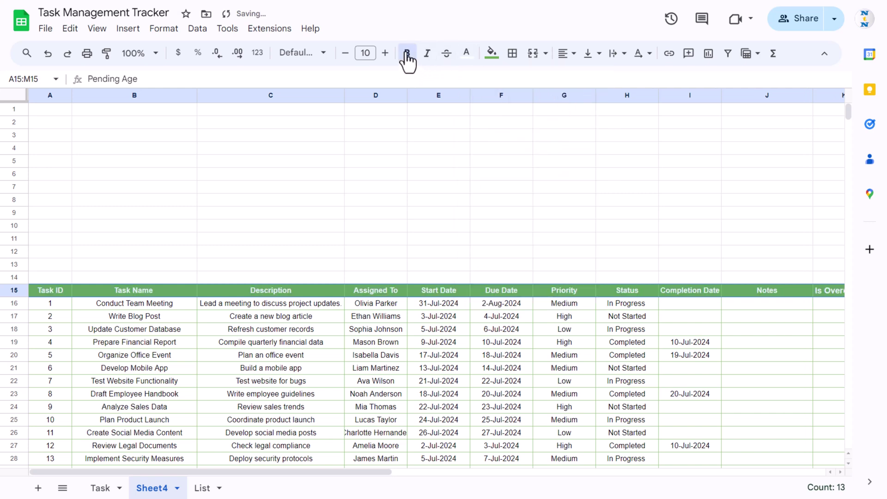
{"action": "left_click", "coordinate": [281, 329]}
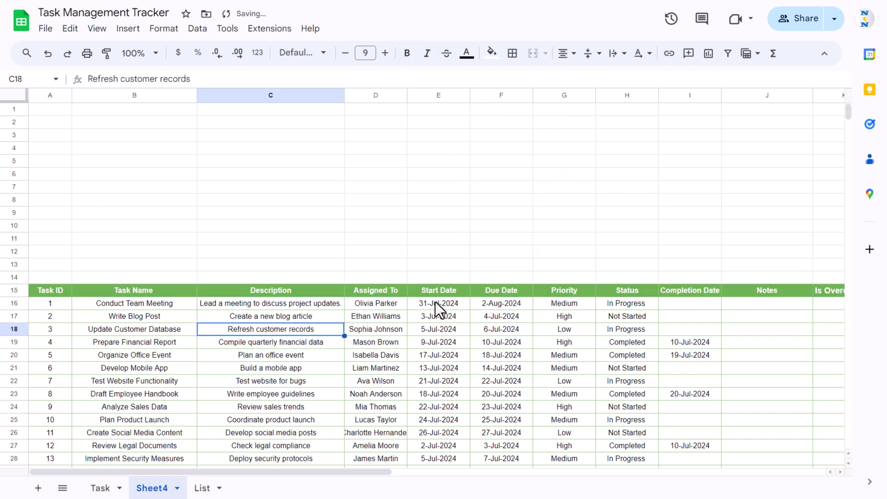
{"action": "left_click", "coordinate": [98, 30]}
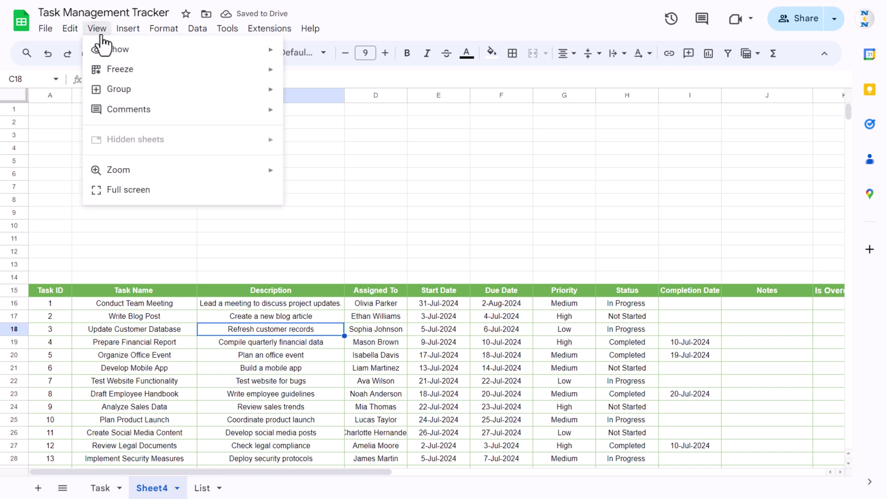
Hide the gridlines and paint row 30's bordered formatting onto rows 31–42.
{"action": "mouse_move", "coordinate": [101, 49]}
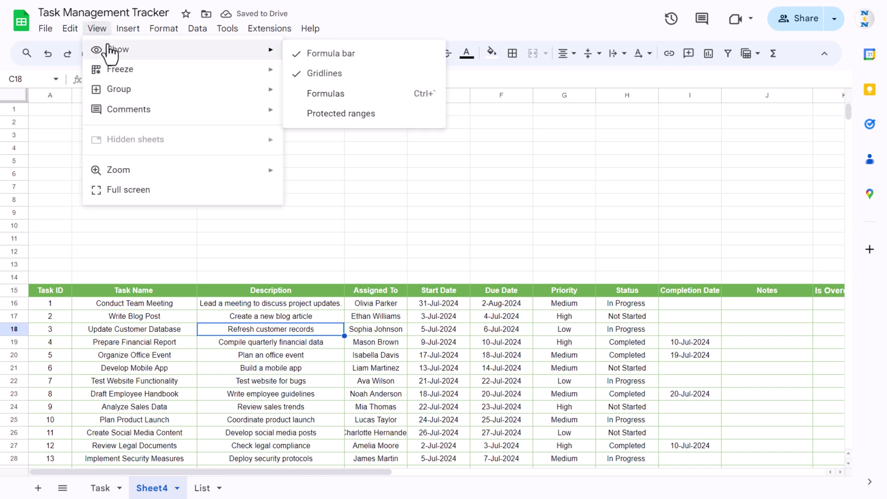
{"action": "left_click", "coordinate": [319, 73]}
{"action": "left_click", "coordinate": [538, 215]}
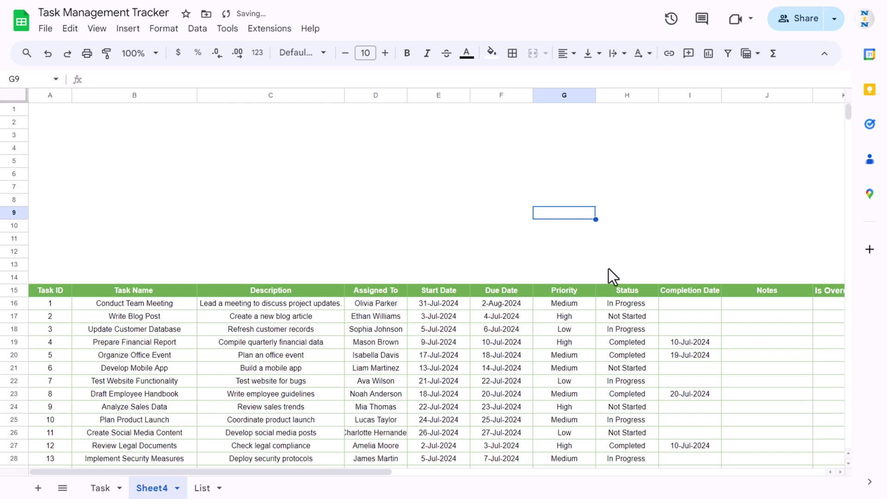
{"action": "left_click", "coordinate": [688, 295]}
{"action": "scroll", "coordinate": [402, 306], "scroll_direction": "down", "scroll_amount": 3}
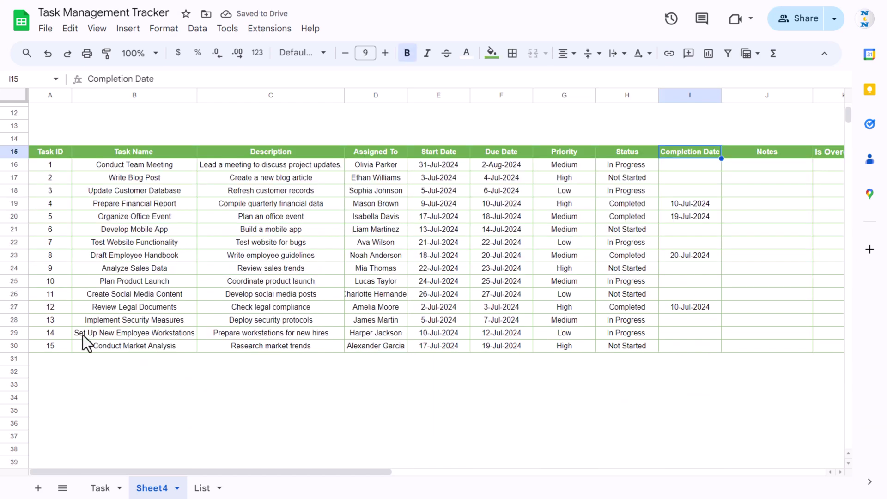
{"action": "left_click", "coordinate": [12, 346]}
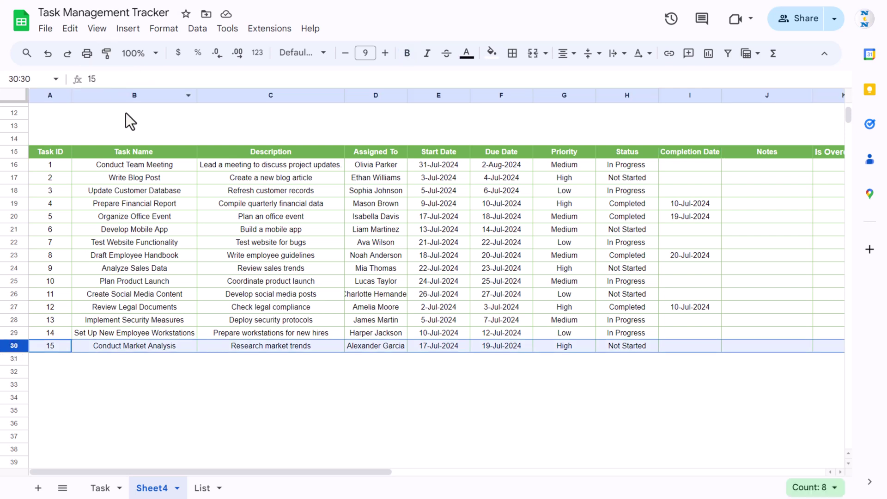
{"action": "left_click", "coordinate": [110, 59]}
{"action": "mouse_move", "coordinate": [34, 360]}
{"action": "left_mouse_down"}
{"action": "mouse_move", "coordinate": [34, 476]}
{"action": "mouse_move", "coordinate": [32, 450]}
{"action": "left_mouse_up"}
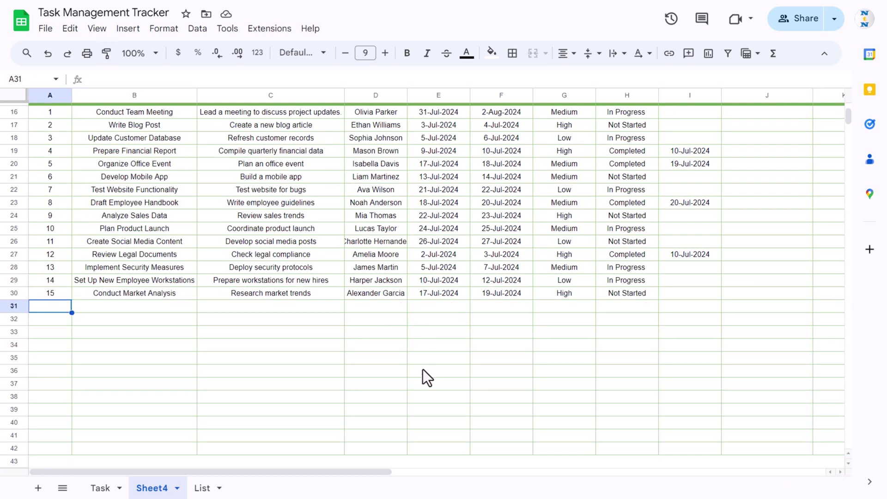
{"action": "scroll", "coordinate": [422, 370], "scroll_direction": "up", "scroll_amount": 5}
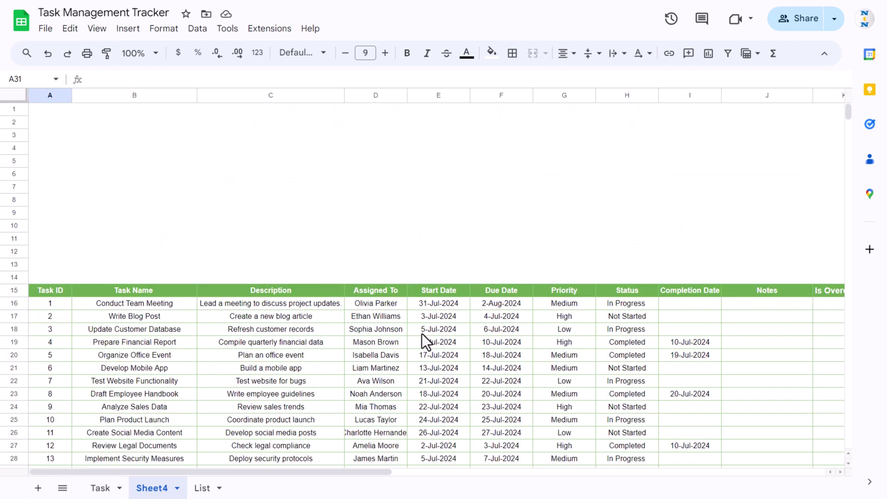
Auto-fit the Assigned To column and start a dropdown rule on D16:D42.
{"action": "double_click", "coordinate": [407, 95]}
{"action": "left_click", "coordinate": [400, 303]}
{"action": "scroll", "coordinate": [411, 259], "scroll_direction": "down", "scroll_amount": 7}
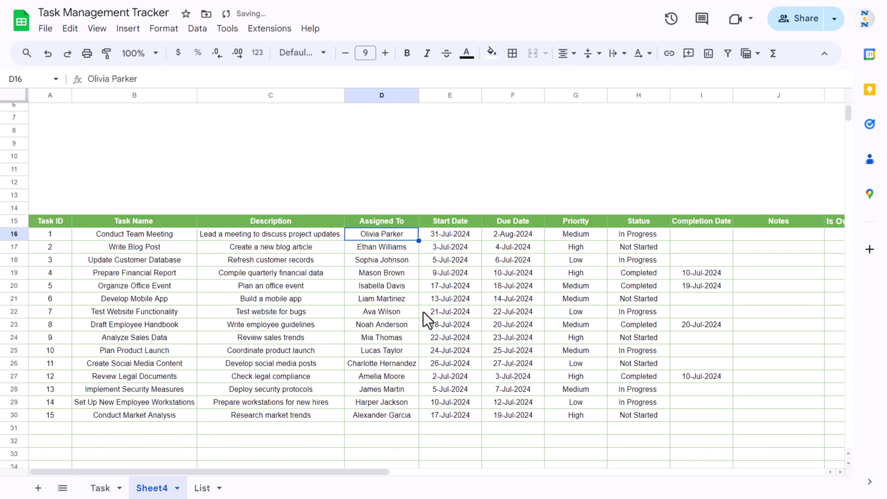
{"action": "left_click", "coordinate": [397, 363], "text": "shift"}
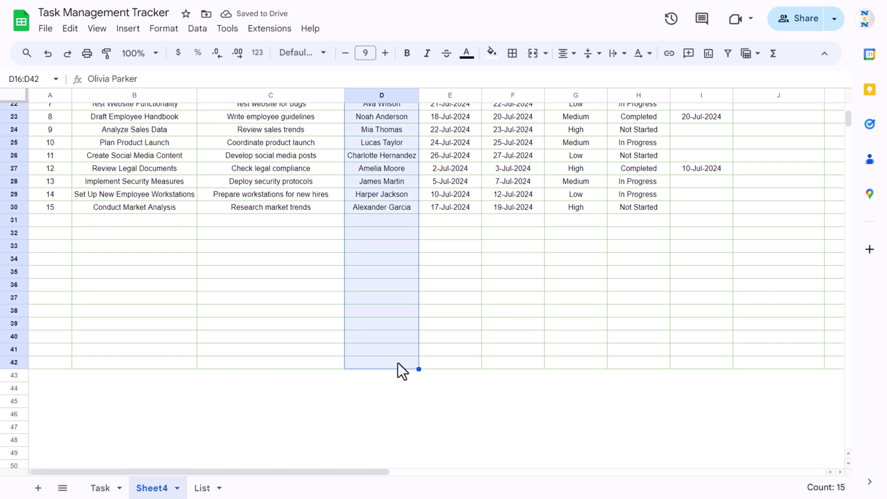
{"action": "scroll", "coordinate": [403, 346], "scroll_direction": "up", "scroll_amount": 2}
{"action": "right_click", "coordinate": [394, 200]}
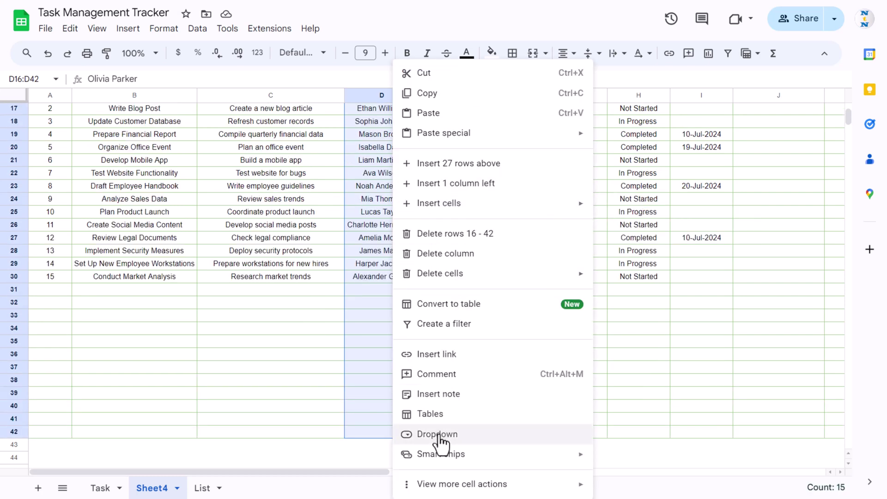
{"action": "left_click", "coordinate": [475, 433]}
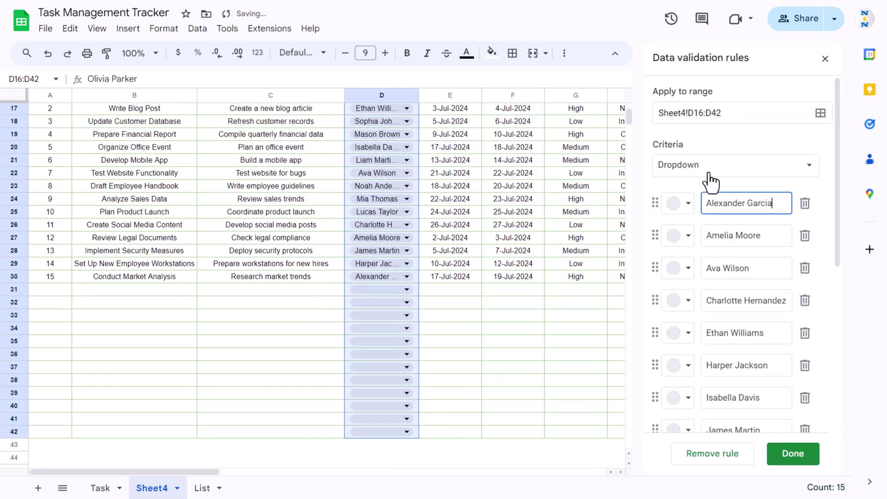
Source the dropdown from List!A2:A16, display it as a plain arrow, and save the rule.
{"action": "left_click", "coordinate": [813, 166]}
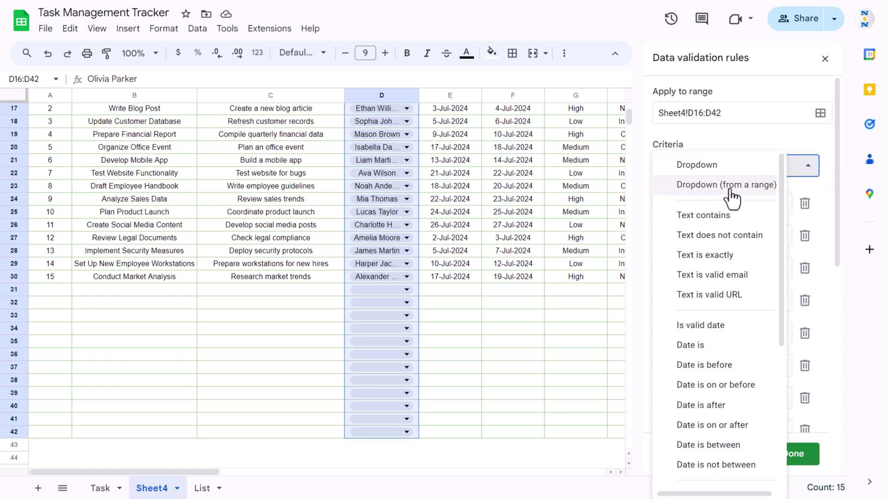
{"action": "left_click", "coordinate": [758, 187]}
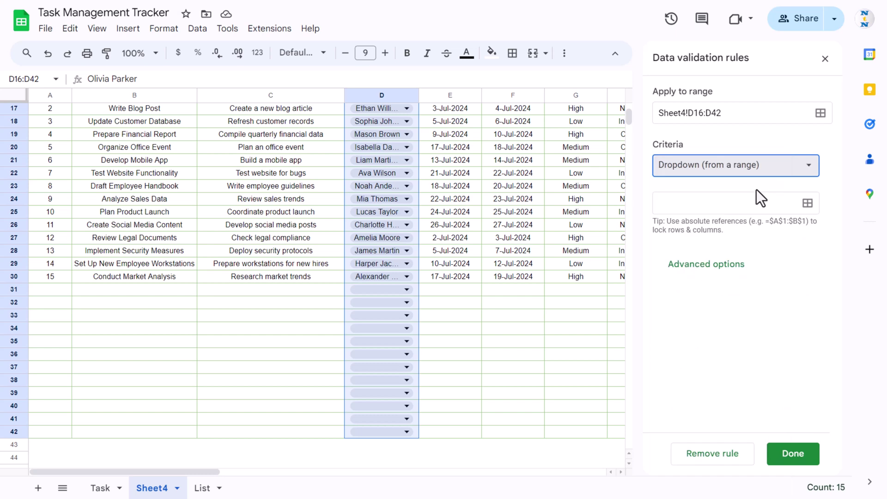
{"action": "left_click", "coordinate": [807, 204]}
{"action": "left_click", "coordinate": [400, 243]}
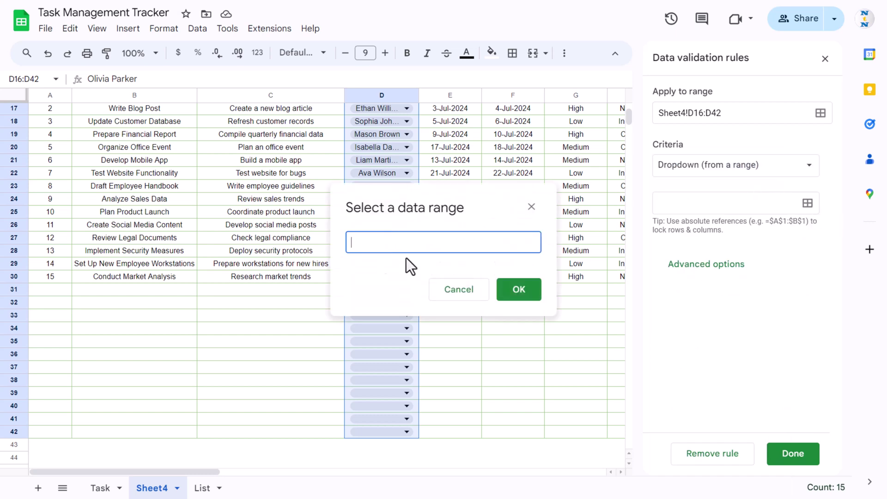
{"action": "left_click", "coordinate": [202, 488]}
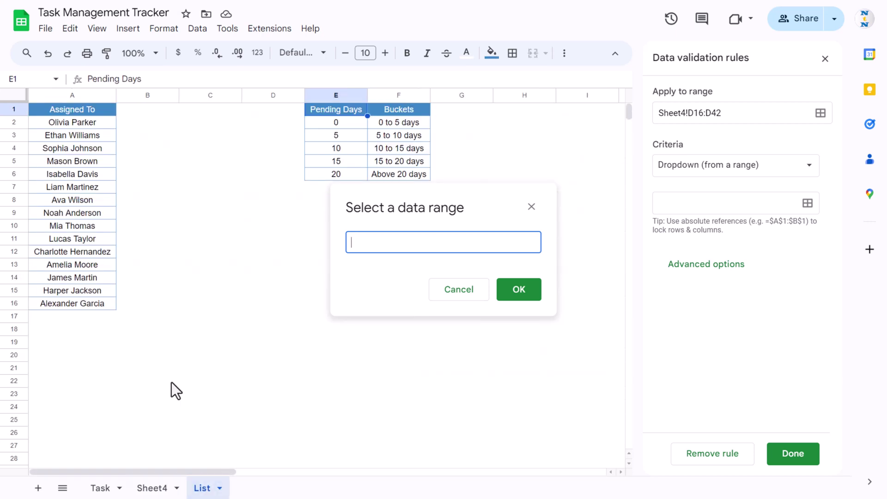
{"action": "left_click_drag", "start_coordinate": [81, 120], "coordinate": [88, 303]}
{"action": "left_click", "coordinate": [526, 293]}
{"action": "scroll", "coordinate": [693, 416], "scroll_direction": "down", "scroll_amount": 5}
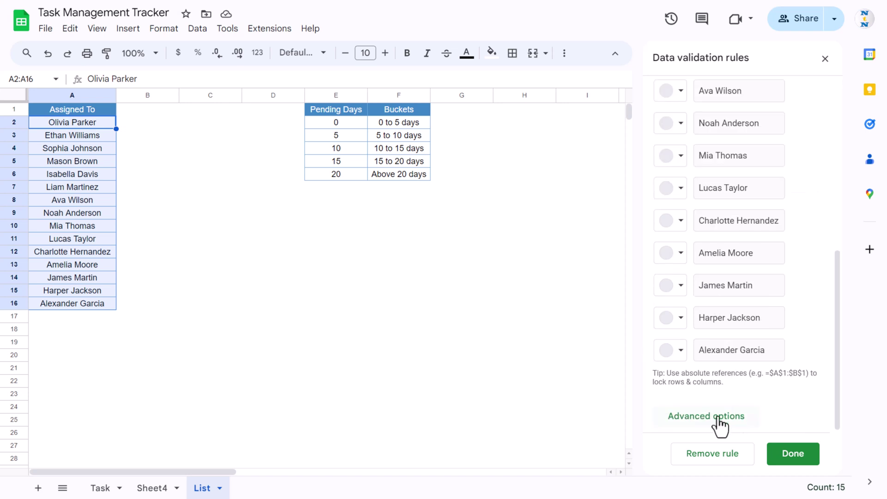
{"action": "left_click", "coordinate": [709, 417]}
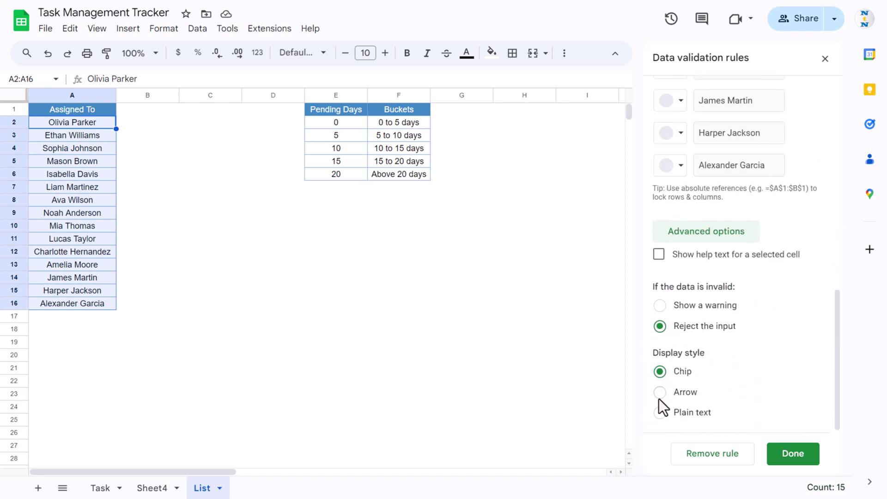
{"action": "left_click", "coordinate": [661, 394]}
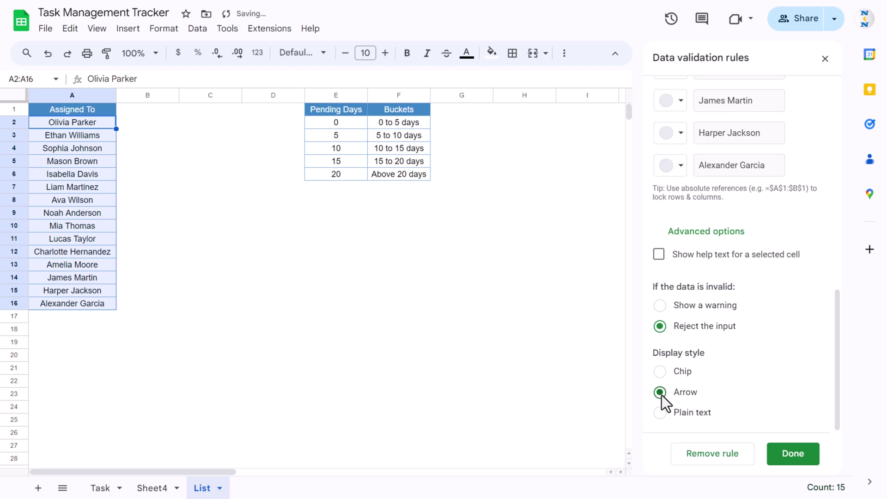
{"action": "left_click", "coordinate": [793, 452]}
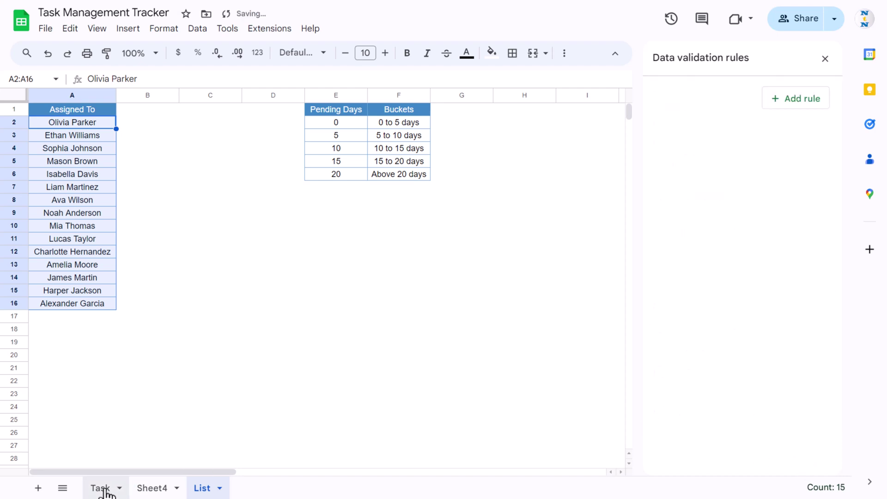
Test the names dropdown in D30 and close the data validation panel.
{"action": "left_click", "coordinate": [164, 488]}
{"action": "left_click", "coordinate": [373, 248]}
{"action": "scroll", "coordinate": [387, 258], "scroll_direction": "up", "scroll_amount": 3}
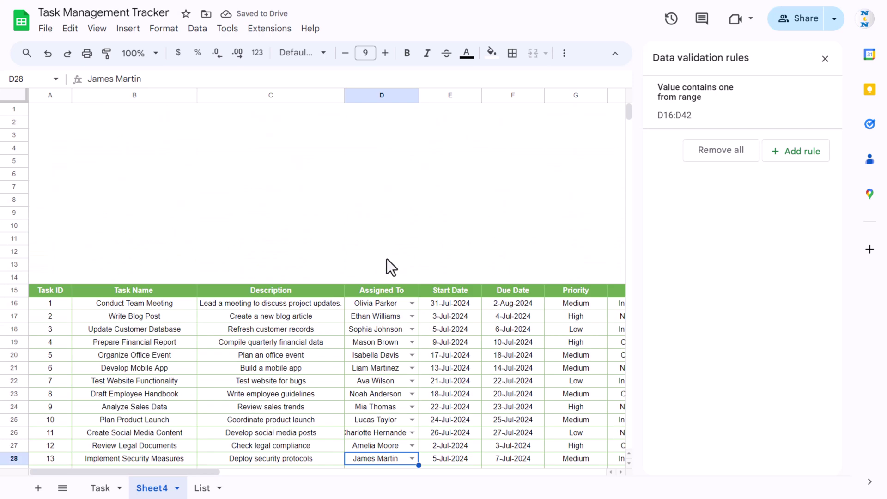
{"action": "left_click", "coordinate": [412, 348]}
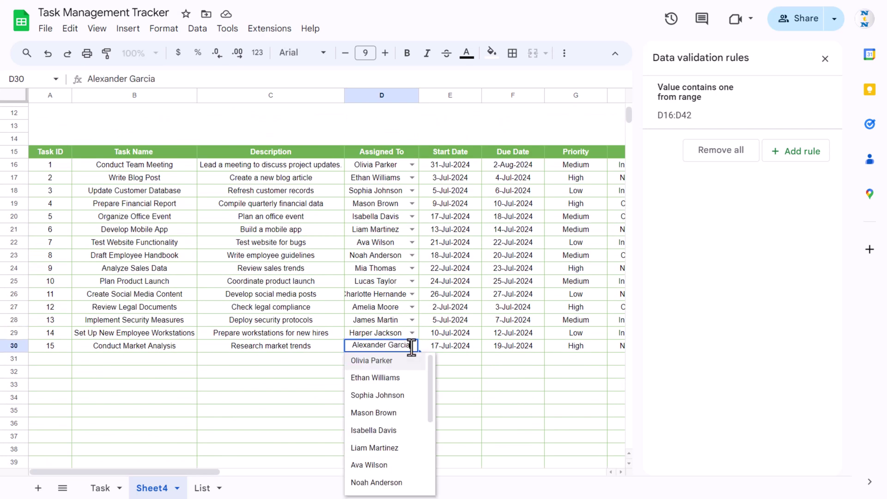
{"action": "left_click", "coordinate": [464, 306]}
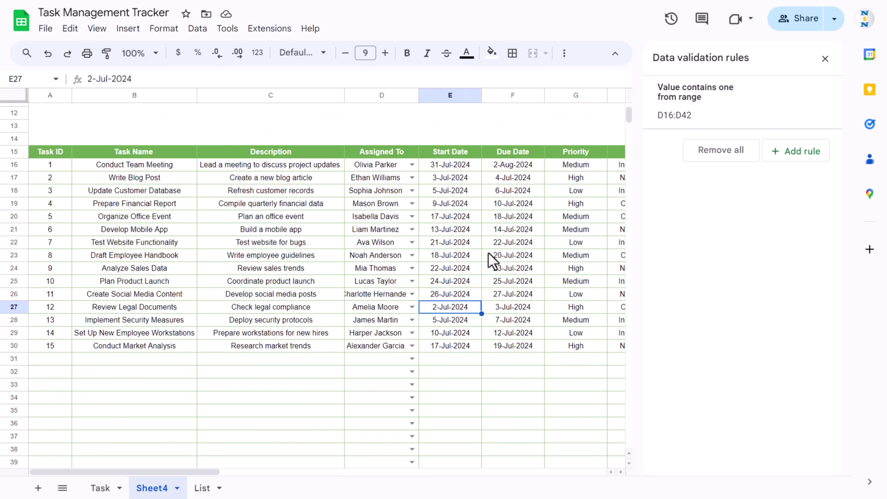
{"action": "left_click", "coordinate": [825, 60]}
{"action": "left_click", "coordinate": [458, 360]}
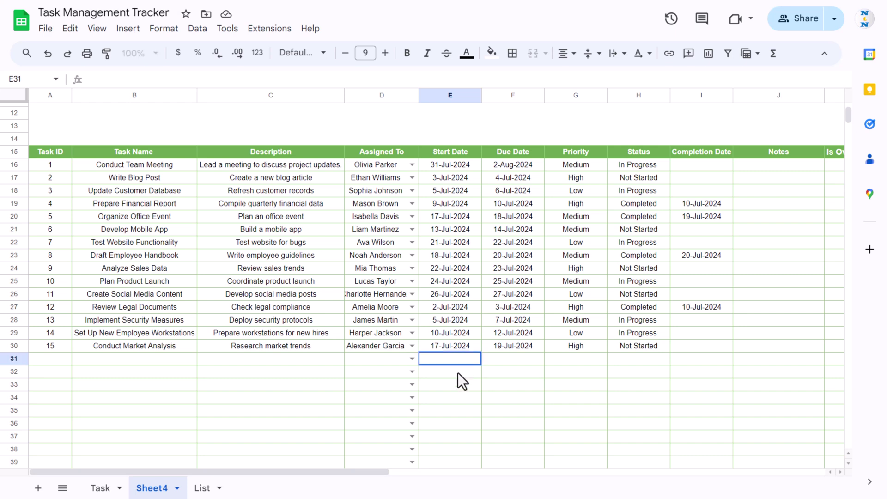
Add an 'Is valid date' validation rule to the Start and Due Date cells E16:F42.
{"action": "double_click", "coordinate": [458, 372]}
{"action": "left_click", "coordinate": [460, 359]}
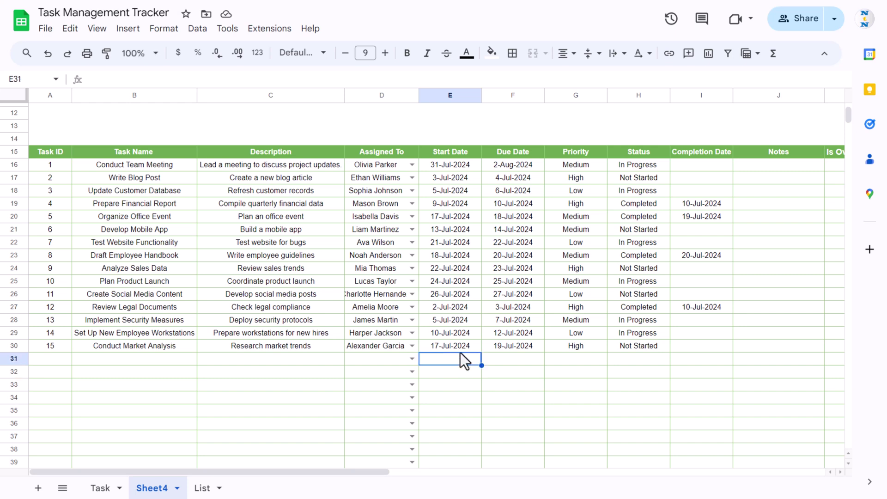
{"action": "left_click", "coordinate": [459, 165]}
{"action": "scroll", "coordinate": [562, 378], "scroll_direction": "down", "scroll_amount": 3}
{"action": "left_click", "coordinate": [524, 361], "text": "shift"}
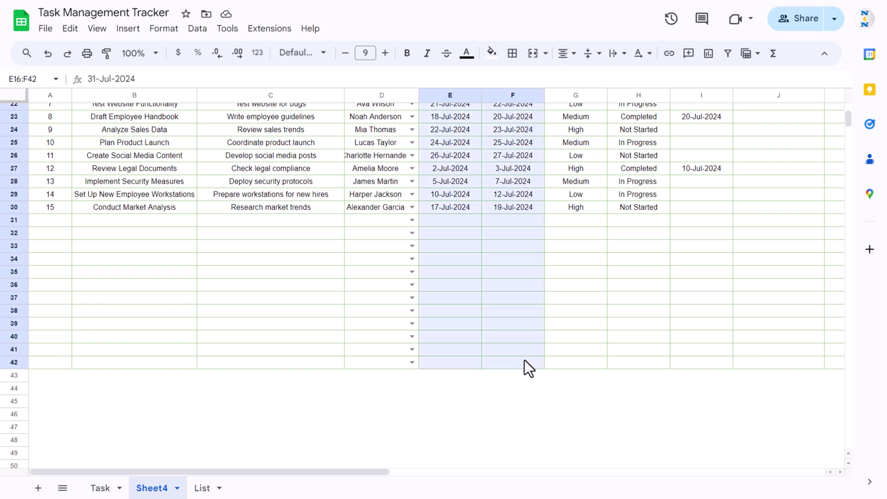
{"action": "scroll", "coordinate": [531, 362], "scroll_direction": "up", "scroll_amount": 3}
{"action": "scroll", "coordinate": [523, 403], "scroll_direction": "down", "scroll_amount": 2}
{"action": "right_click", "coordinate": [504, 225]}
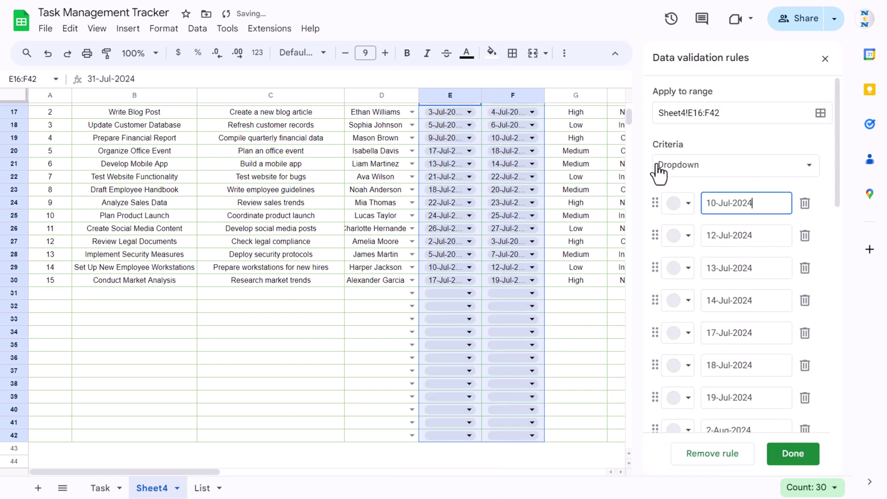
{"action": "left_click", "coordinate": [746, 172]}
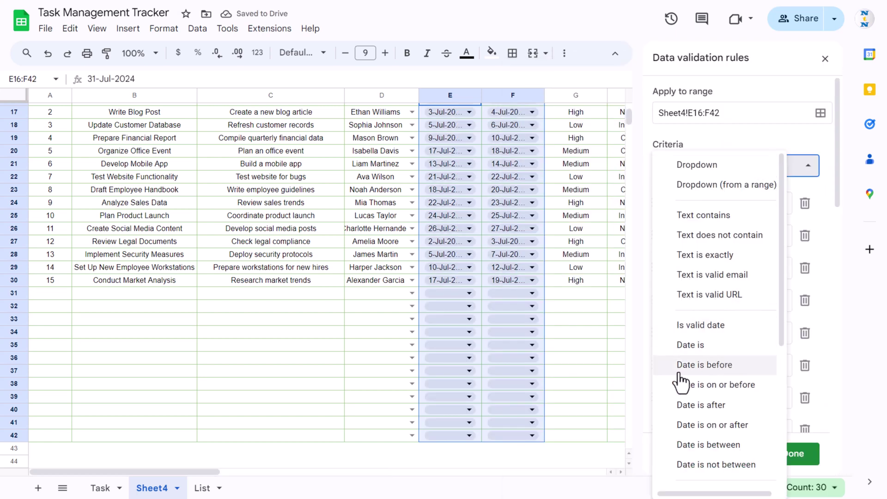
{"action": "left_click", "coordinate": [718, 329]}
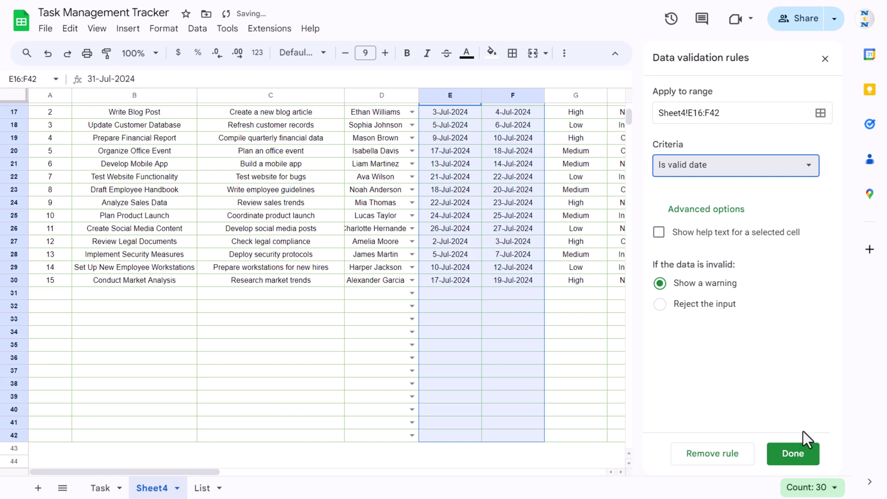
{"action": "left_click", "coordinate": [801, 460]}
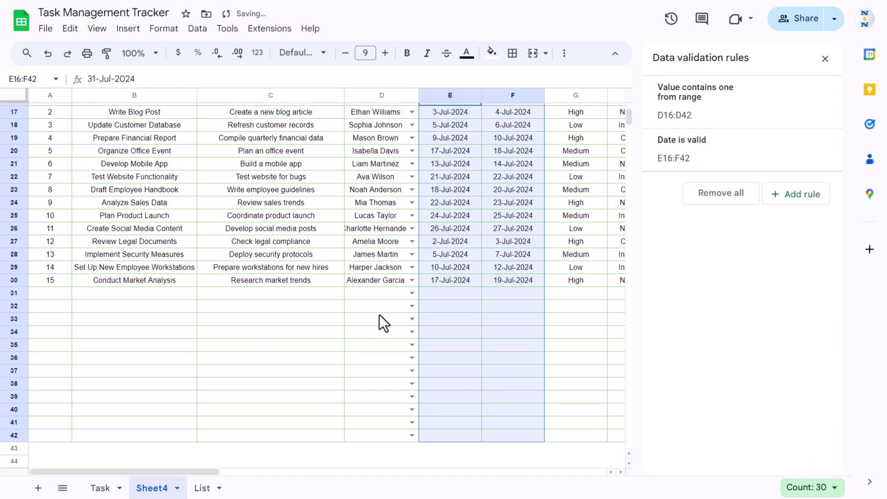
Test the calendar picker in empty cell E31 and close the validation rules panel.
{"action": "left_click", "coordinate": [456, 292]}
{"action": "double_click", "coordinate": [455, 293]}
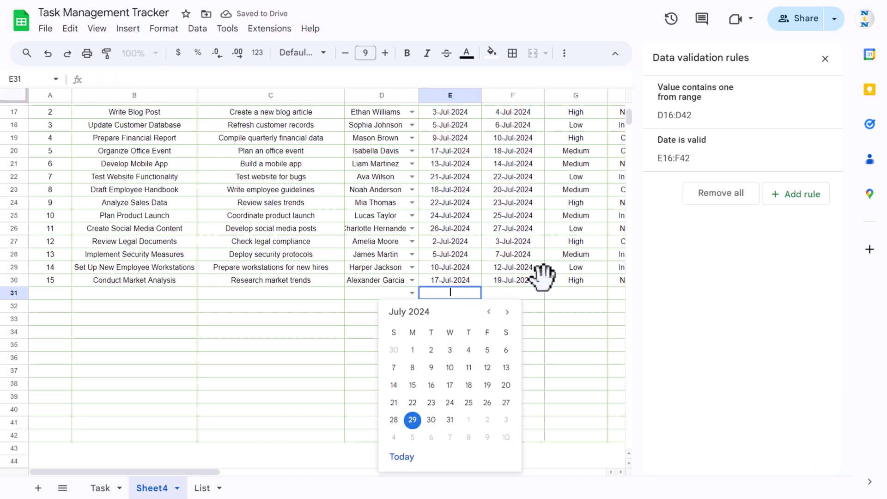
{"action": "left_click", "coordinate": [824, 58]}
{"action": "left_click", "coordinate": [701, 237]}
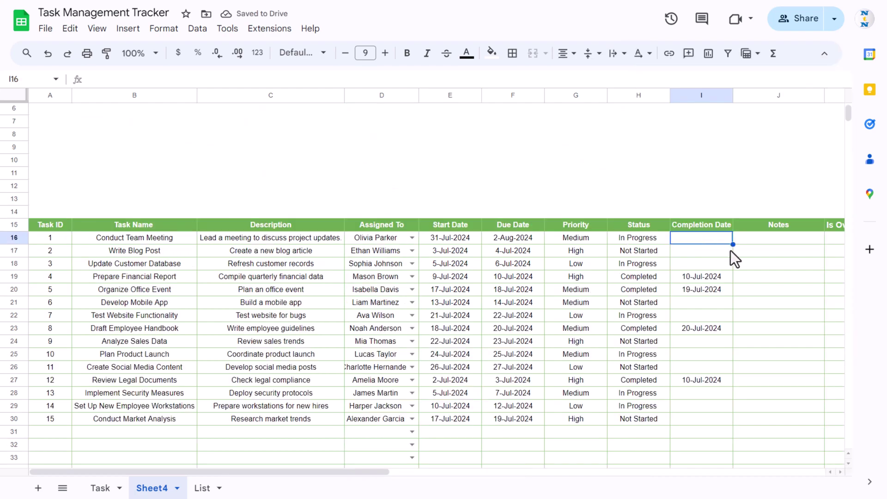
Require valid dates in the Completion Date cells I16:I42.
{"action": "scroll", "coordinate": [715, 257], "scroll_direction": "down", "scroll_amount": 3}
{"action": "scroll", "coordinate": [715, 266], "scroll_direction": "up", "scroll_amount": 3}
{"action": "scroll", "coordinate": [715, 274], "scroll_direction": "down", "scroll_amount": 5}
{"action": "left_click", "coordinate": [712, 368], "text": "shift"}
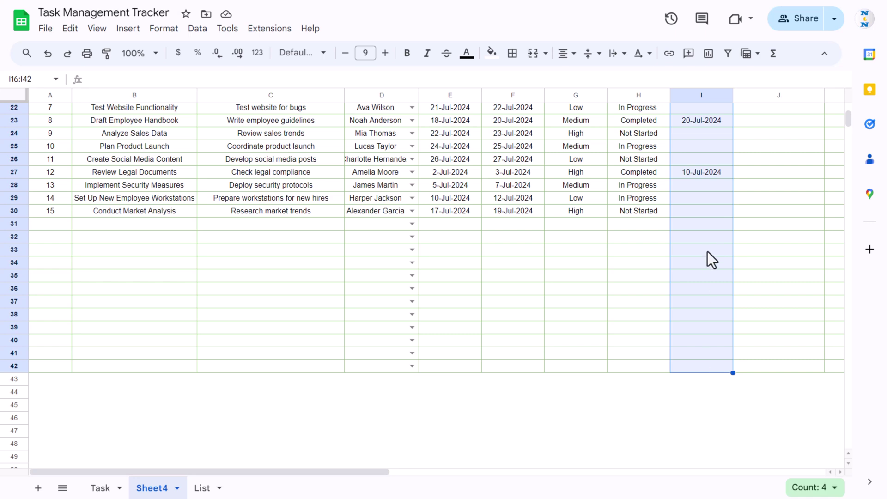
{"action": "right_click", "coordinate": [708, 251]}
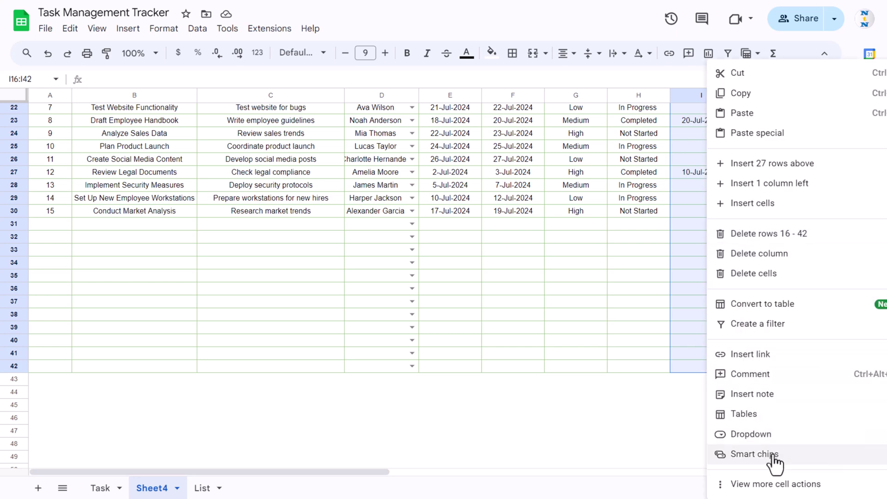
{"action": "left_click", "coordinate": [757, 434]}
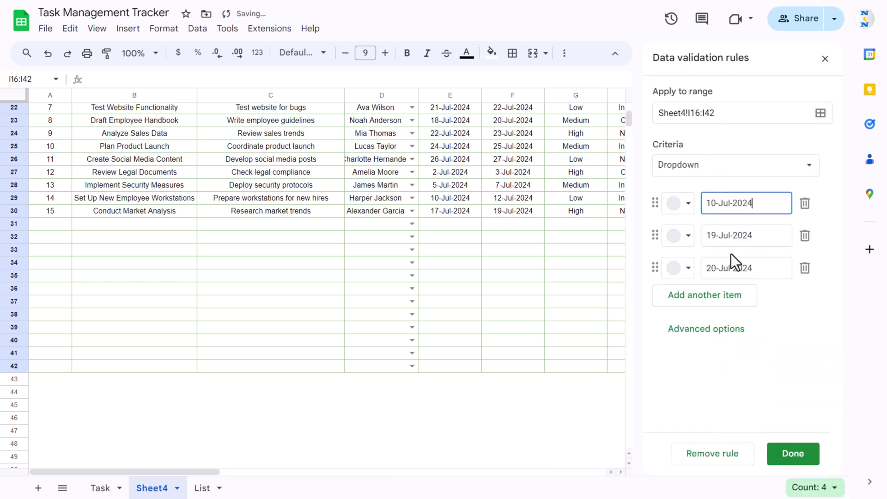
{"action": "left_click", "coordinate": [705, 167]}
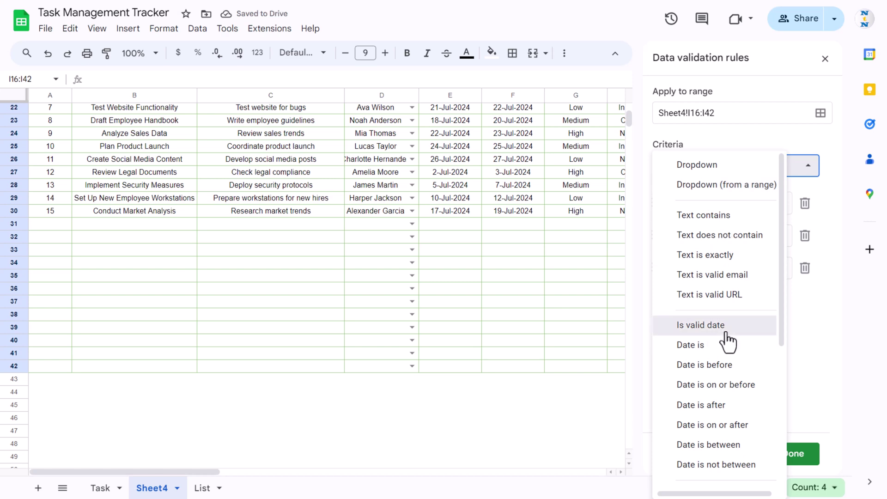
{"action": "left_click", "coordinate": [728, 329]}
{"action": "left_click", "coordinate": [792, 453]}
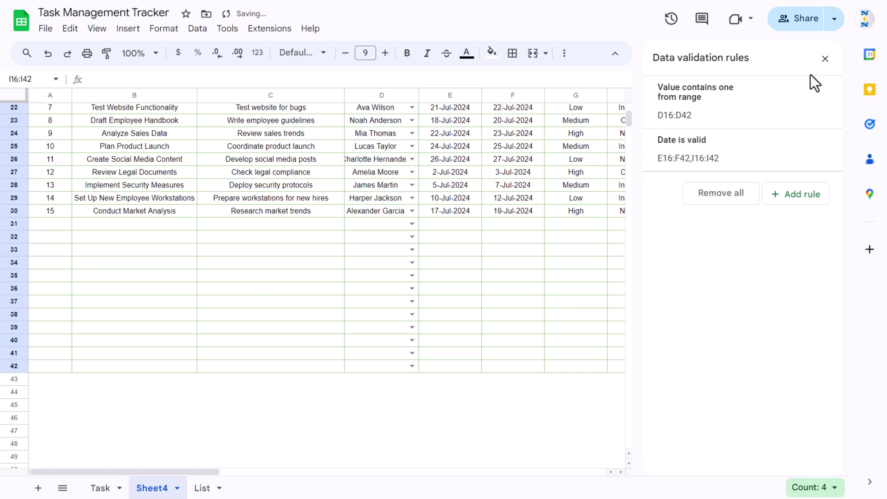
Close the validation panel and test the date picker in I33, then dismiss it.
{"action": "left_click", "coordinate": [824, 59]}
{"action": "left_click", "coordinate": [656, 301]}
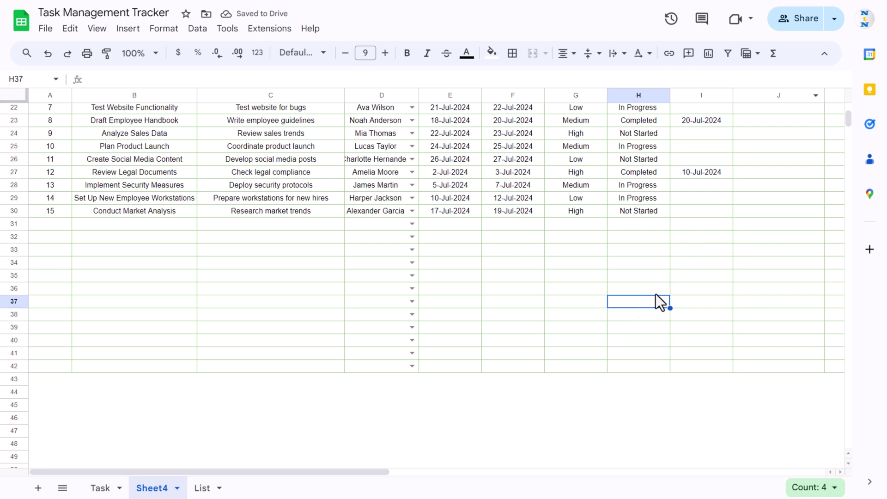
{"action": "left_click", "coordinate": [698, 249]}
{"action": "double_click", "coordinate": [698, 248]}
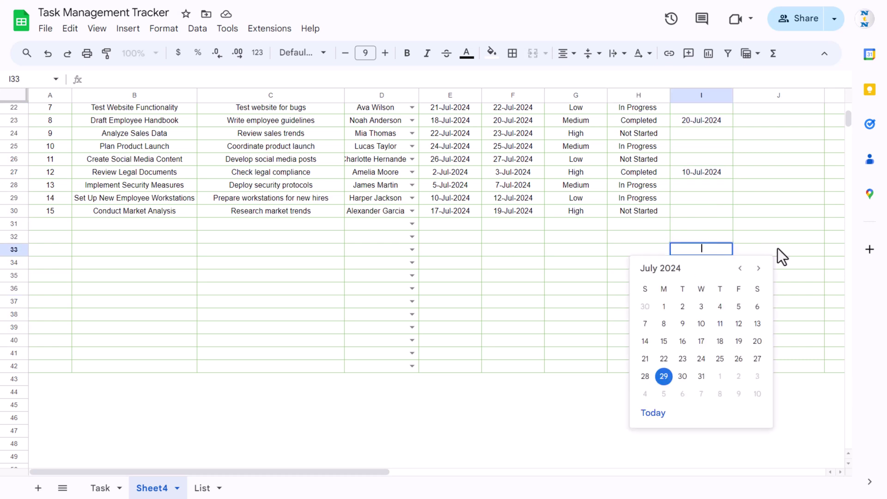
{"action": "key", "text": "Escape"}
Move along the header row from Notes to Pending Age and back to Is Overdue.
{"action": "scroll", "coordinate": [615, 280], "scroll_direction": "up", "scroll_amount": 5}
{"action": "left_click", "coordinate": [769, 225]}
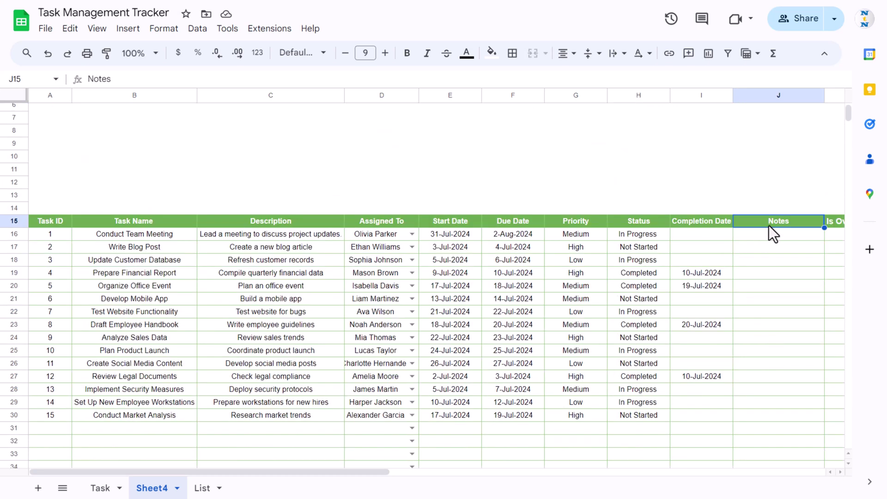
{"action": "key", "text": "Right"}
{"action": "key", "text": "Right"}
{"action": "key", "text": "Right"}
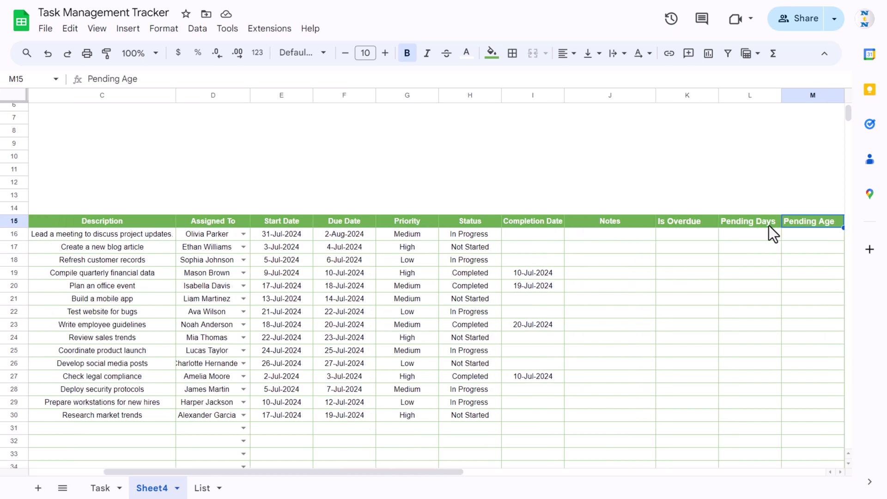
{"action": "key", "text": "Left"}
{"action": "key", "text": "Left"}
Clear the manually typed Task IDs in A16:A30.
{"action": "key", "text": "Right"}
{"action": "key", "text": "Right"}
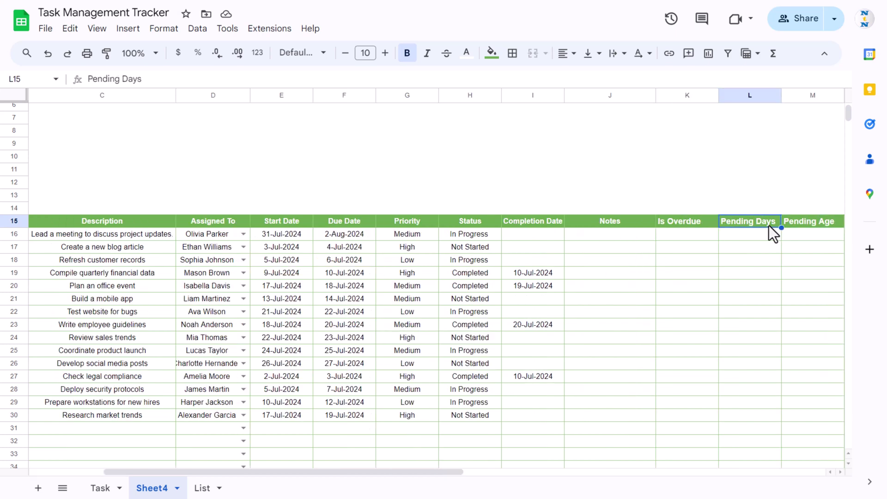
{"action": "key", "text": "Home"}
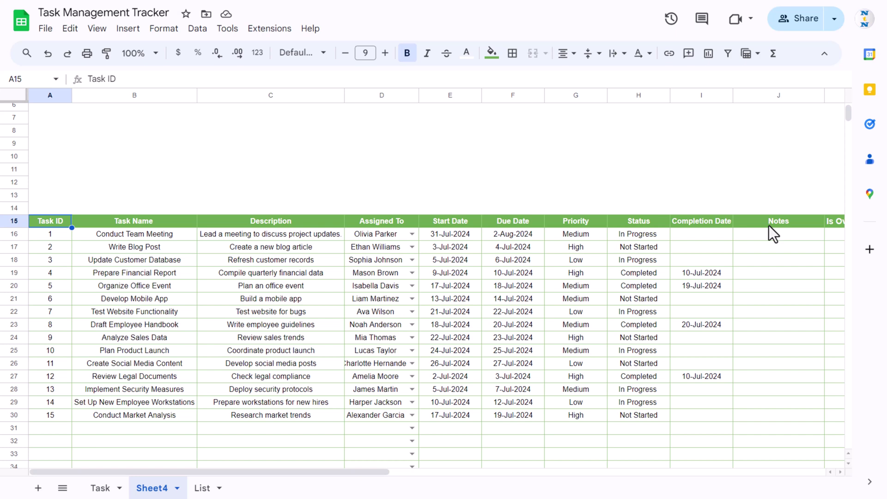
{"action": "key", "text": "Down"}
{"action": "key", "text": "ctrl+shift+Down"}
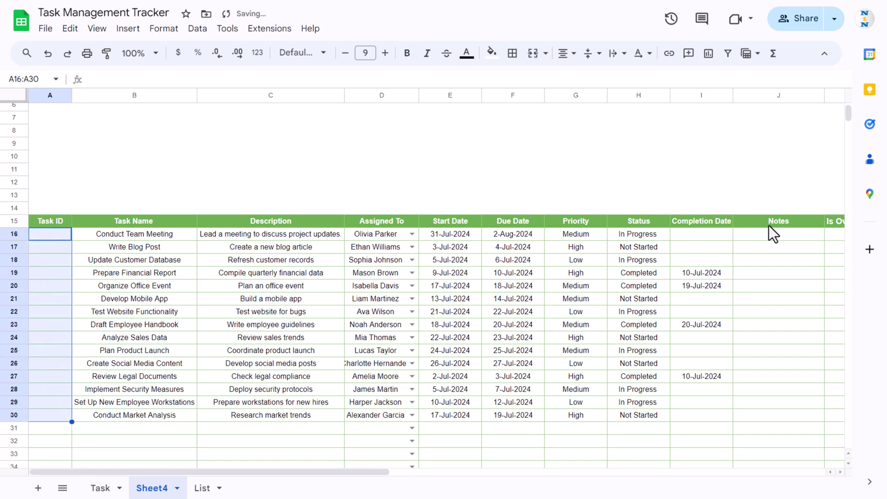
{"action": "key", "text": "Delete"}
Enter =SEQUENCE(COUNTA(B16:B1000)) in A16 to number the tasks 1 to 15.
{"action": "type", "text": "=seq"}
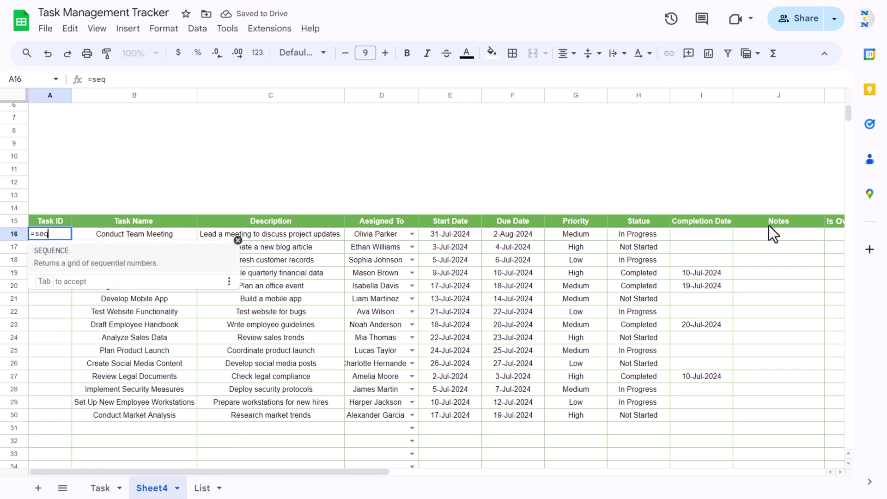
{"action": "key", "text": "Tab"}
{"action": "type", "text": "cou"}
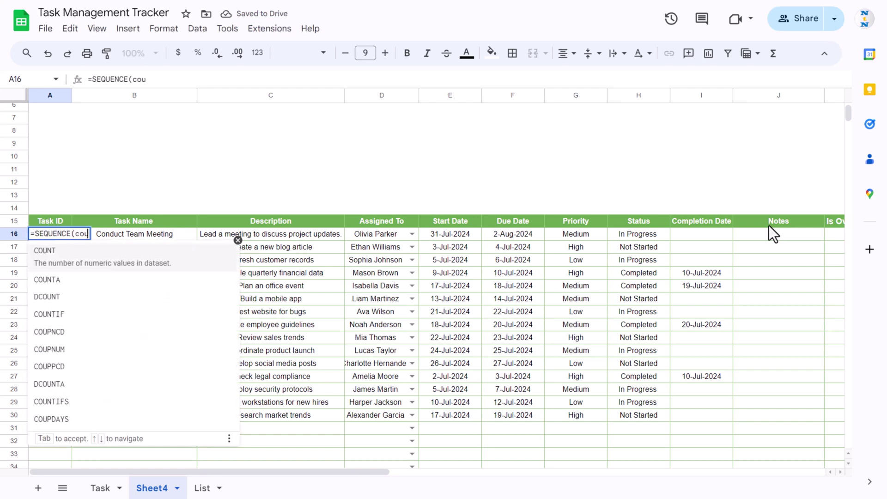
{"action": "key", "text": "Down"}
{"action": "key", "text": "Tab"}
{"action": "key", "text": "Right"}
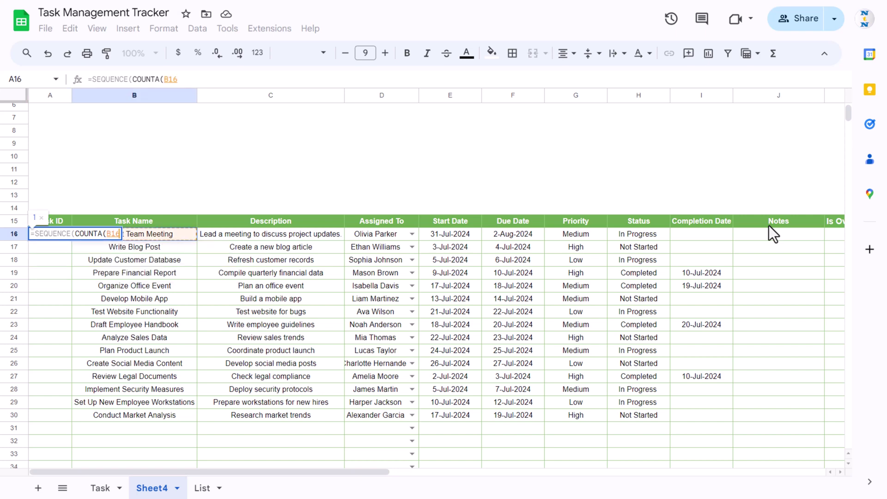
{"action": "key", "text": "ctrl+shift+Down"}
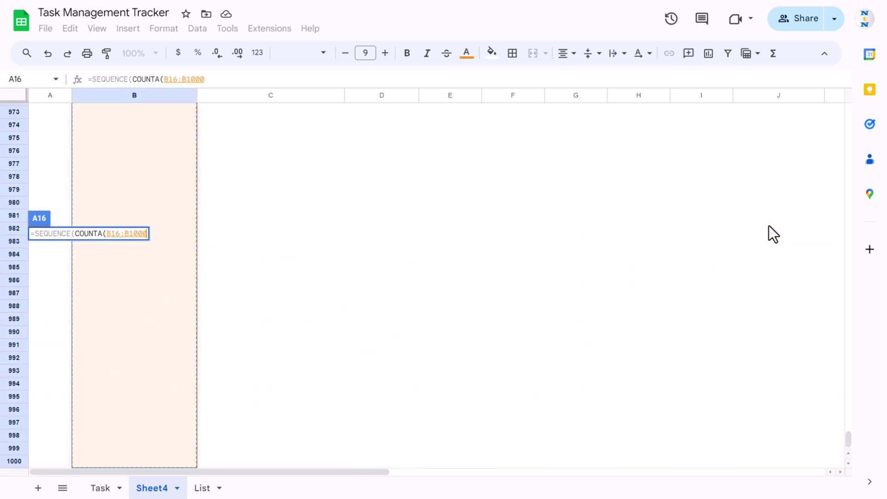
{"action": "type", "text": "))"}
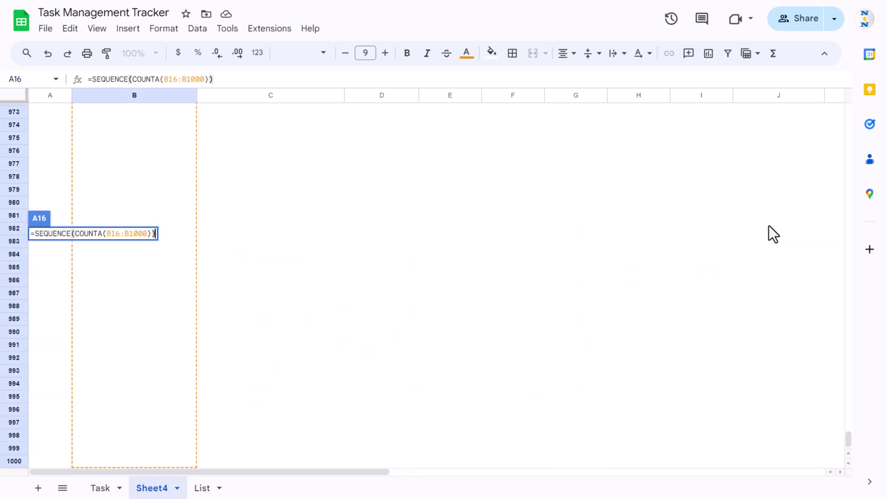
{"action": "key", "text": "Return"}
{"action": "key", "text": "Up"}
{"action": "key", "text": "Up"}
{"action": "key", "text": "Down"}
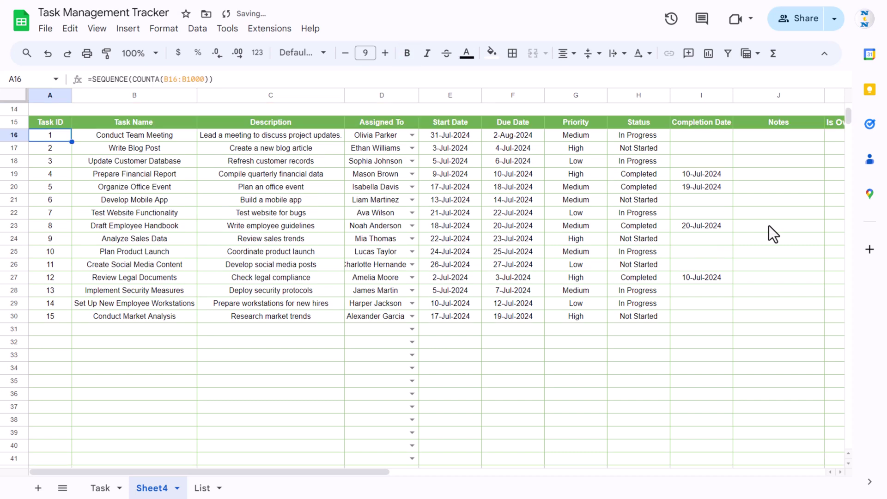
{"action": "key", "text": "Right"}
{"action": "key", "text": "ctrl+Down"}
{"action": "key", "text": "Down"}
{"action": "type", "text": "dsaa"}
{"action": "key", "text": "Return"}
{"action": "key", "text": "Up"}
{"action": "key", "text": "Left"}
{"action": "key", "text": "Right"}
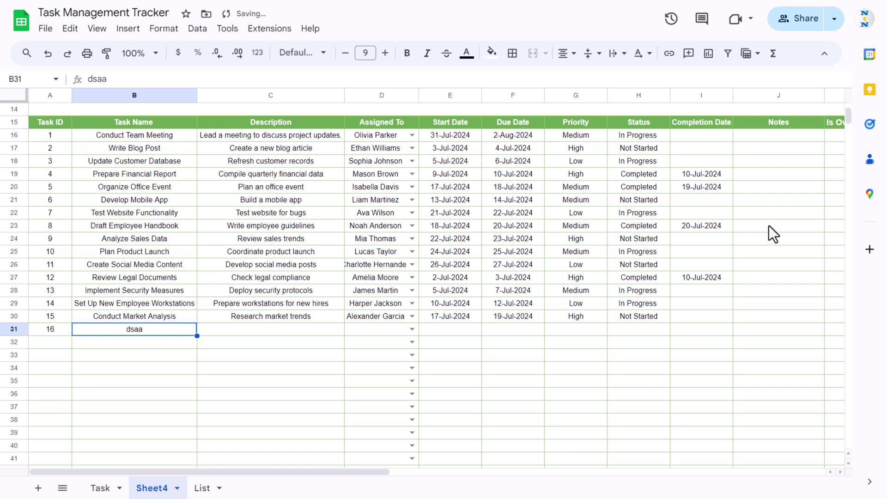
{"action": "key", "text": "Delete"}
{"action": "key", "text": "Up"}
{"action": "key", "text": "Up"}
{"action": "key", "text": "Up"}
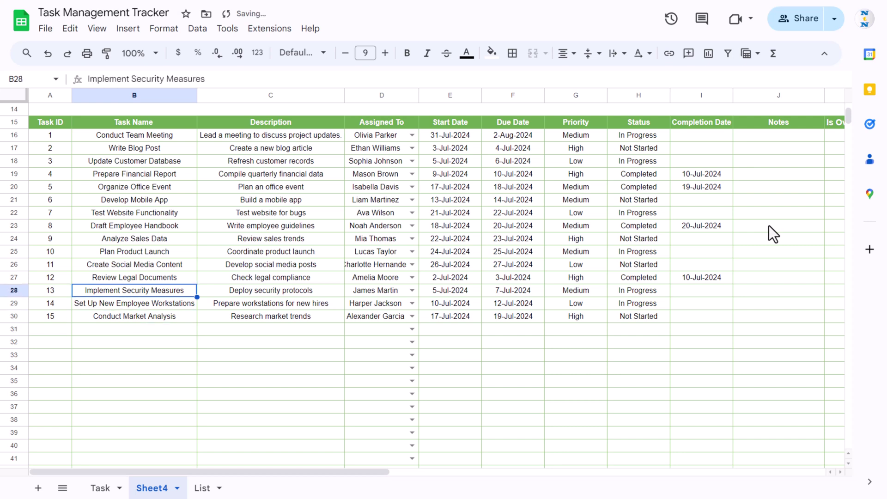
{"action": "key", "text": "Right"}
{"action": "key", "text": "Right"}
{"action": "key", "text": "Right"}
{"action": "key", "text": "Right"}
{"action": "key", "text": "Right"}
{"action": "key", "text": "Right"}
{"action": "key", "text": "Right"}
{"action": "key", "text": "Right"}
{"action": "key", "text": "Right"}
{"action": "key", "text": "Right"}
{"action": "key", "text": "Right"}
{"action": "key", "text": "Right"}
{"action": "key", "text": "Right"}
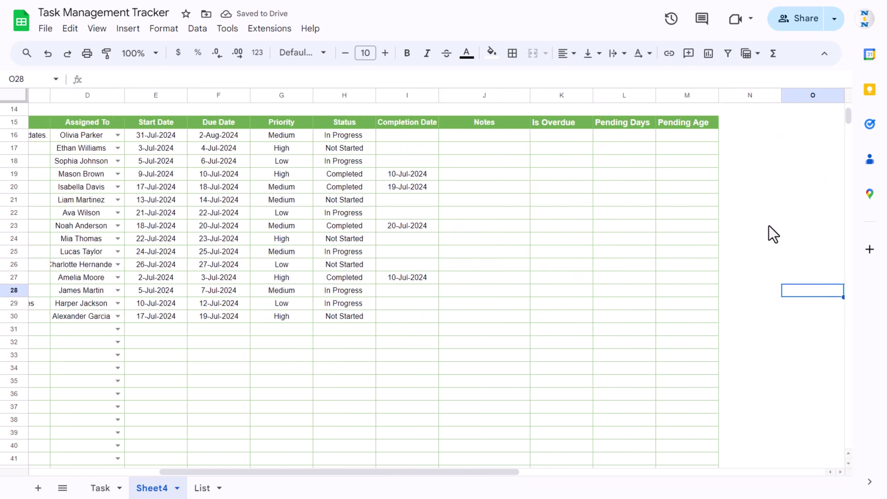
{"action": "key", "text": "Left"}
{"action": "key", "text": "Left"}
{"action": "key", "text": "Left"}
{"action": "key", "text": "Left"}
{"action": "key", "text": "ctrl+Up"}
{"action": "key", "text": "Up"}
{"action": "key", "text": "Up"}
{"action": "key", "text": "Up"}
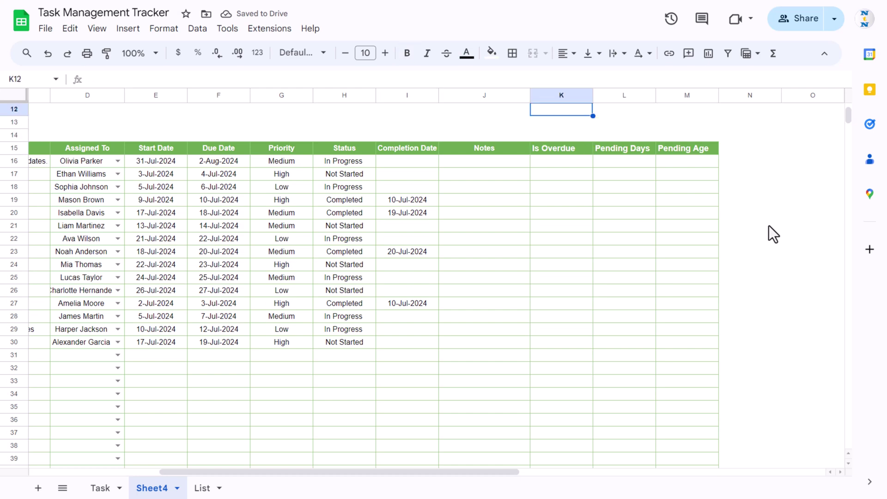
{"action": "key", "text": "Down"}
{"action": "key", "text": "Down"}
{"action": "key", "text": "Down"}
{"action": "key", "text": "Down"}
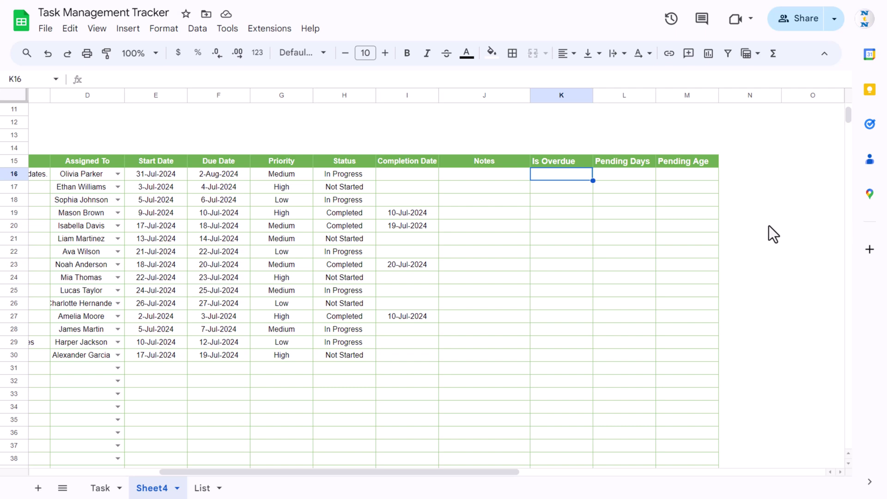
{"action": "key", "text": "Left"}
{"action": "key", "text": "Left"}
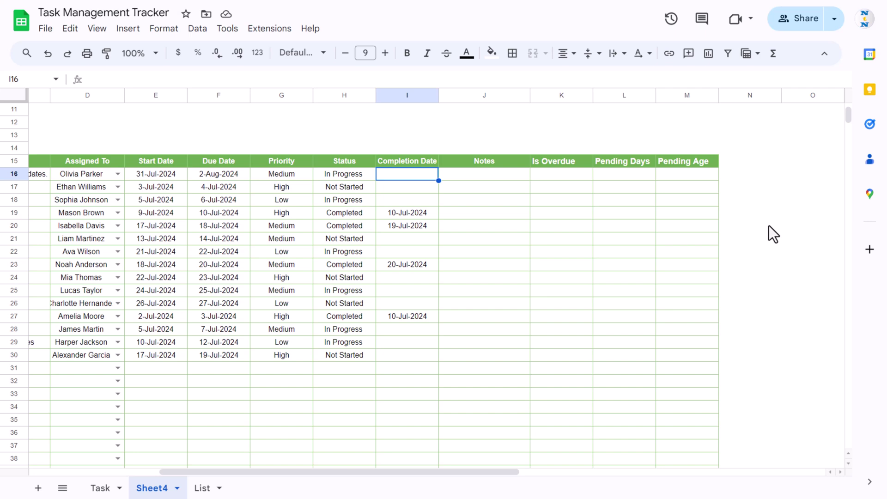
Enter =IF(F16<IF(I16="",TODAY(),I16),"Yes","No") in K16 to flag overdue tasks.
{"action": "key", "text": "Right"}
{"action": "key", "text": "Right"}
{"action": "type", "text": "=IF(I16"}
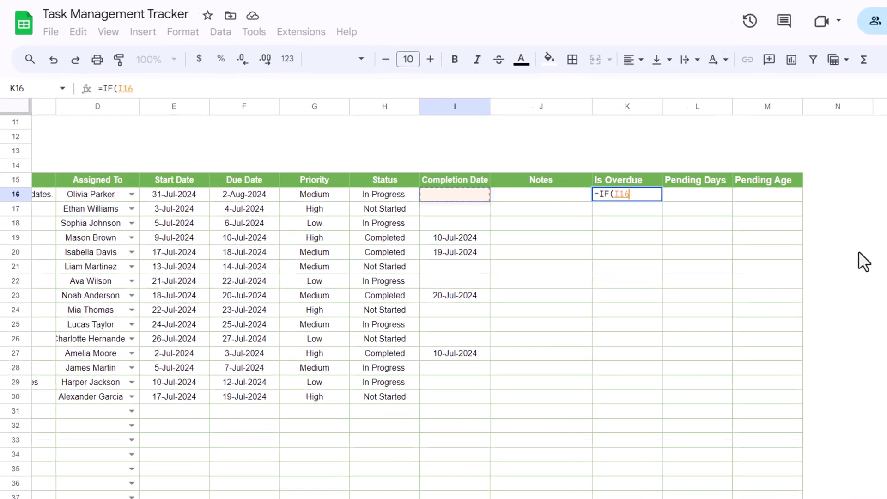
{"action": "key", "text": "Left"}
{"action": "key", "text": "Left"}
{"action": "key", "text": "Left"}
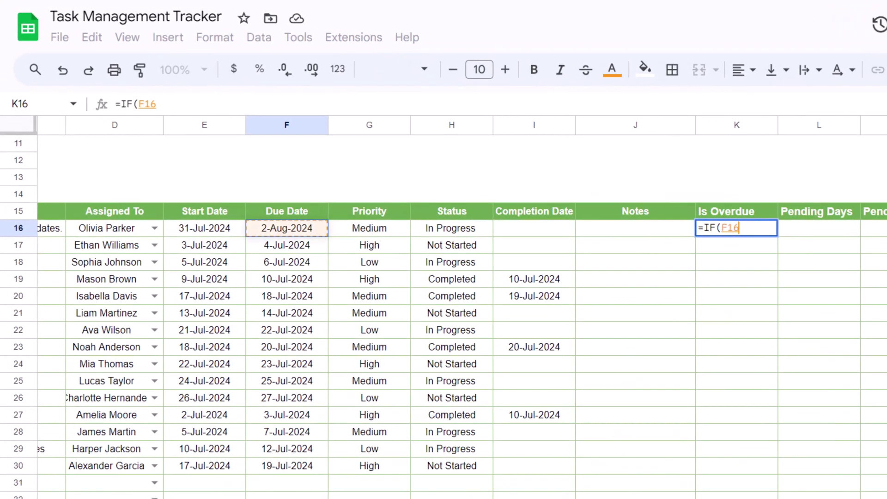
{"action": "type", "text": "<"}
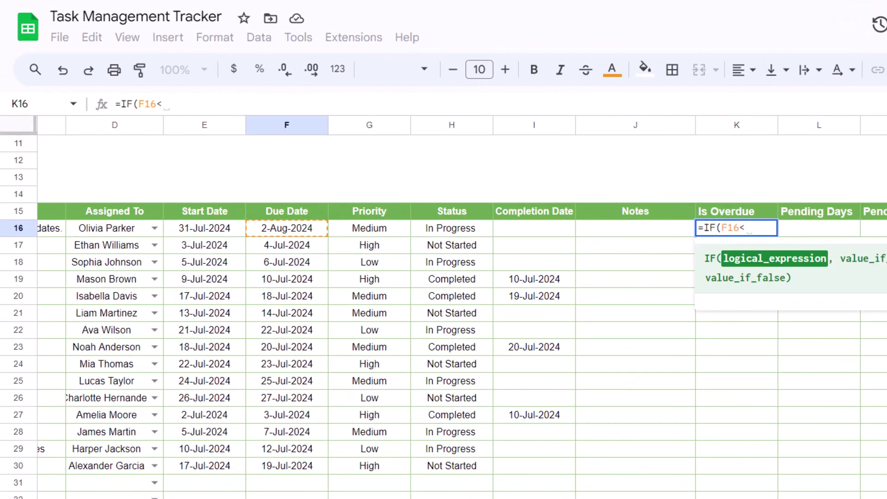
{"action": "type", "text": "IF("}
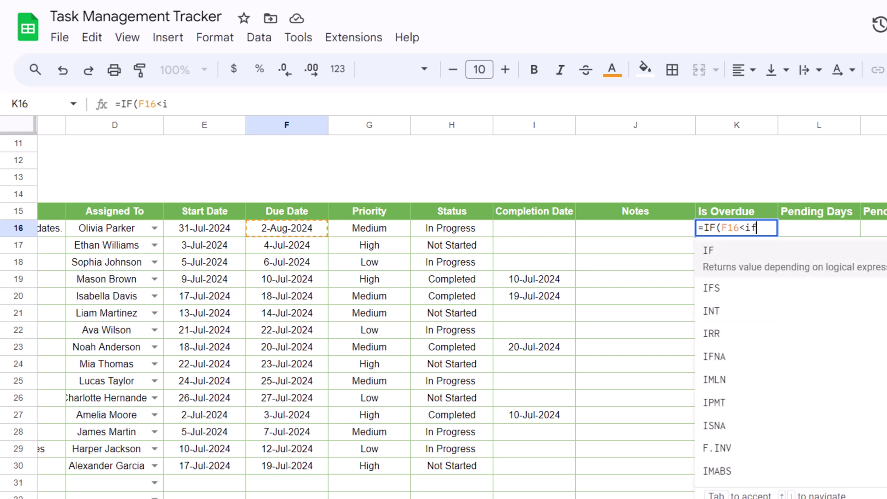
{"action": "left_click", "coordinate": [521, 227]}
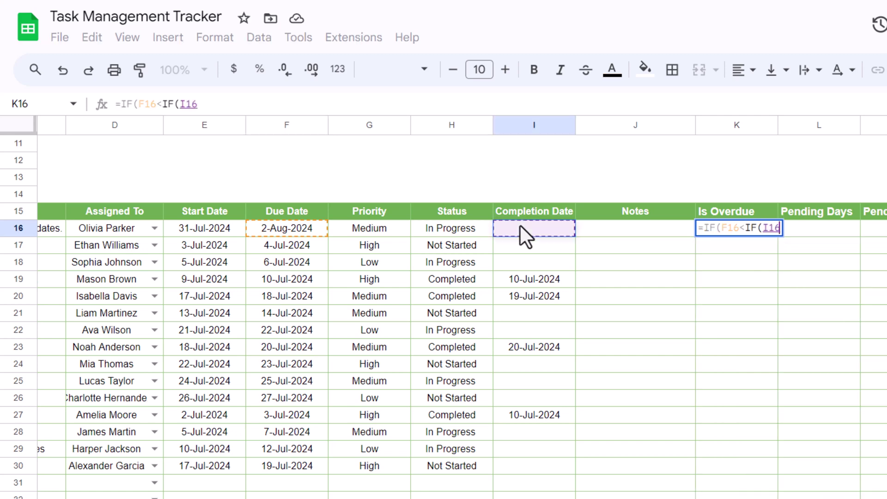
{"action": "type", "text": "=\"\""}
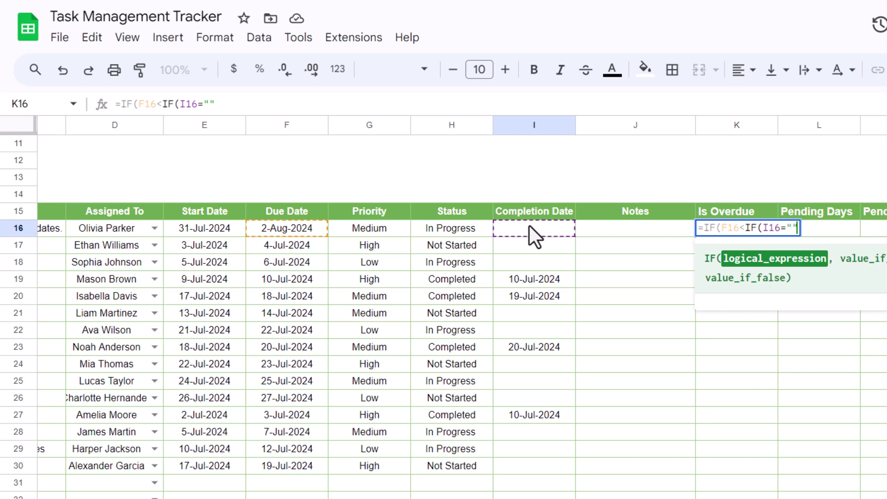
{"action": "type", "text": ",to"}
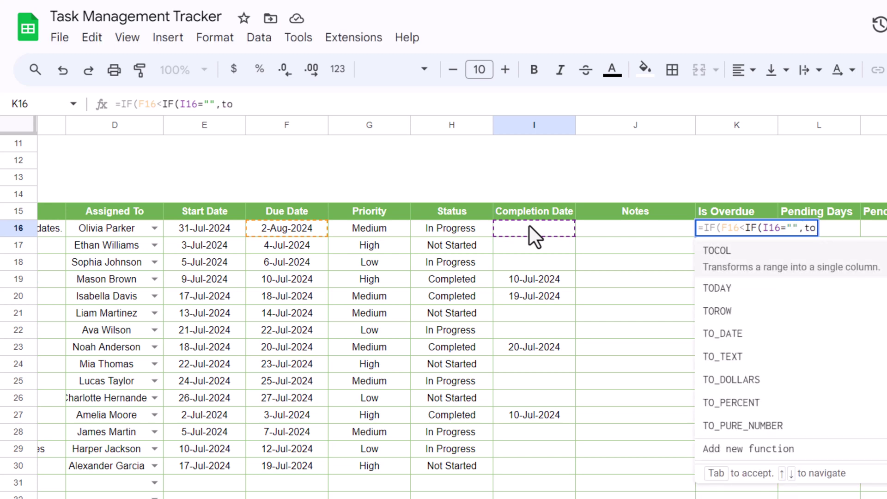
{"action": "type", "text": "d"}
{"action": "key", "text": "Tab"}
{"action": "type", "text": "),"}
{"action": "left_click", "coordinate": [545, 228]}
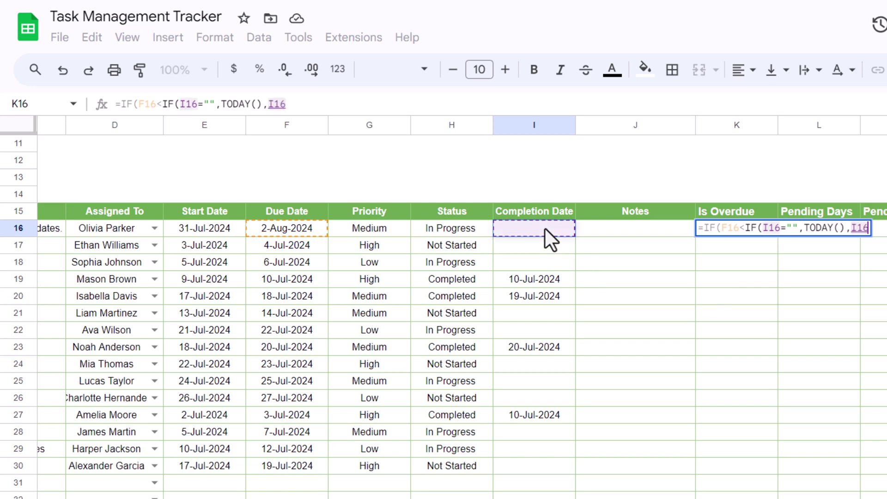
{"action": "type", "text": "))"}
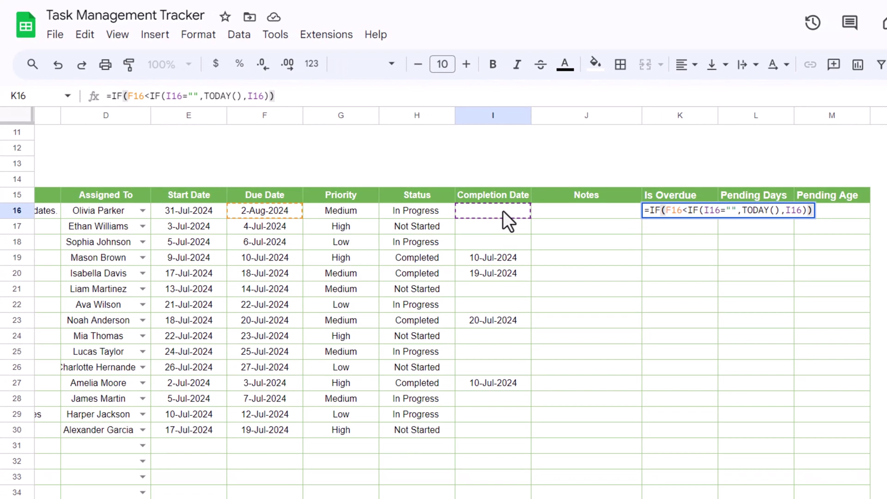
{"action": "key", "text": "BackSpace"}
{"action": "type", "text": ",\""}
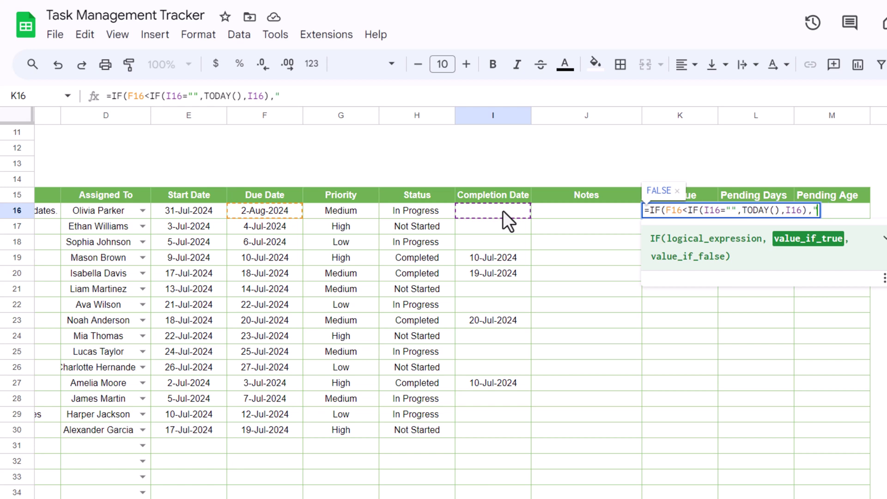
{"action": "type", "text": "Yes\","}
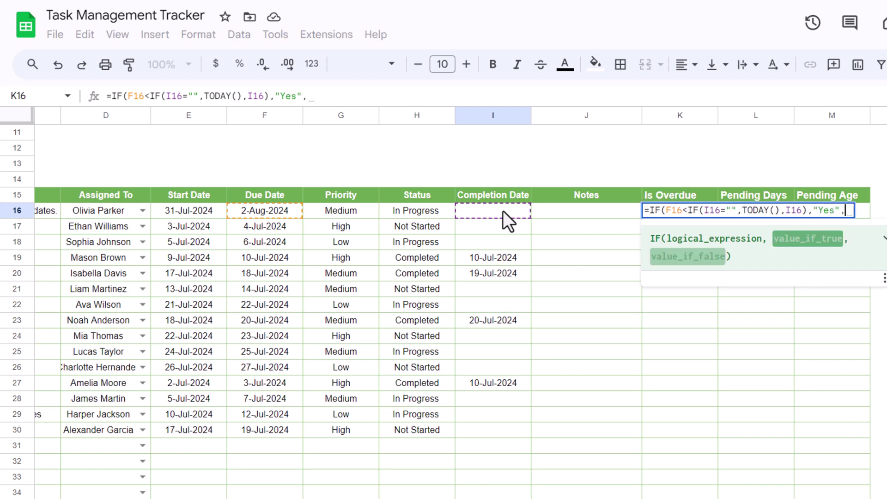
{"action": "type", "text": "\"No"}
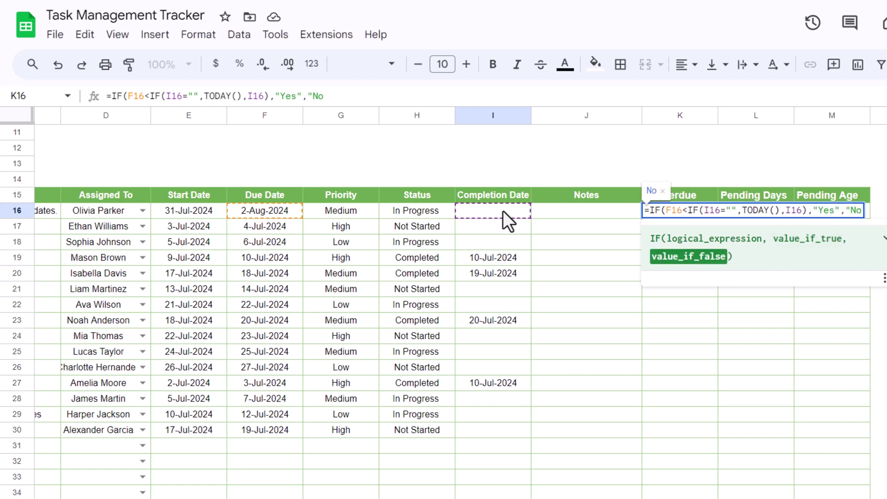
{"action": "type", "text": ")"}
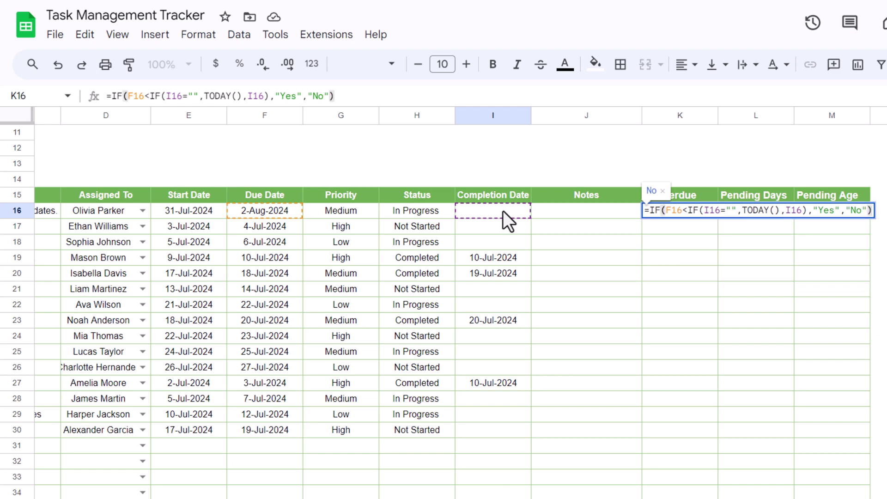
{"action": "key", "text": "Return"}
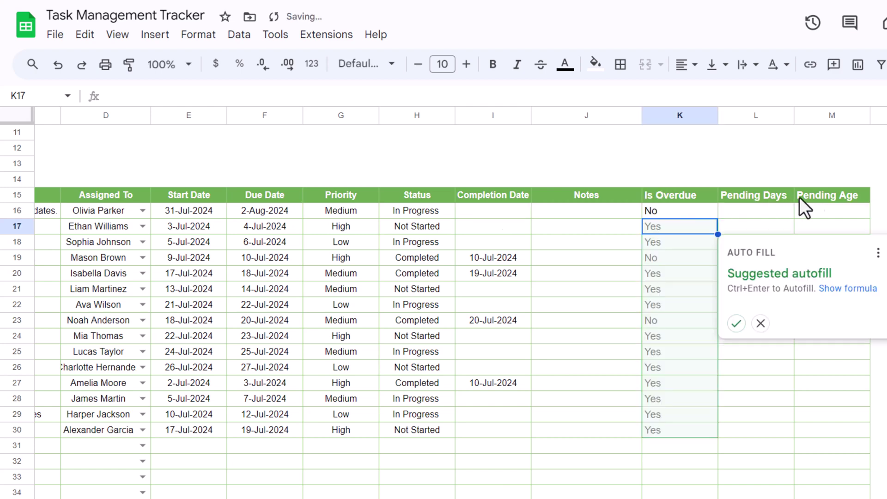
Autofill Is Overdue down K16:K30 and verify results against due and completion dates.
{"action": "left_click", "coordinate": [737, 323]}
{"action": "left_click", "coordinate": [680, 274]}
{"action": "left_click", "coordinate": [669, 226]}
{"action": "left_click", "coordinate": [671, 214]}
{"action": "left_click", "coordinate": [671, 226]}
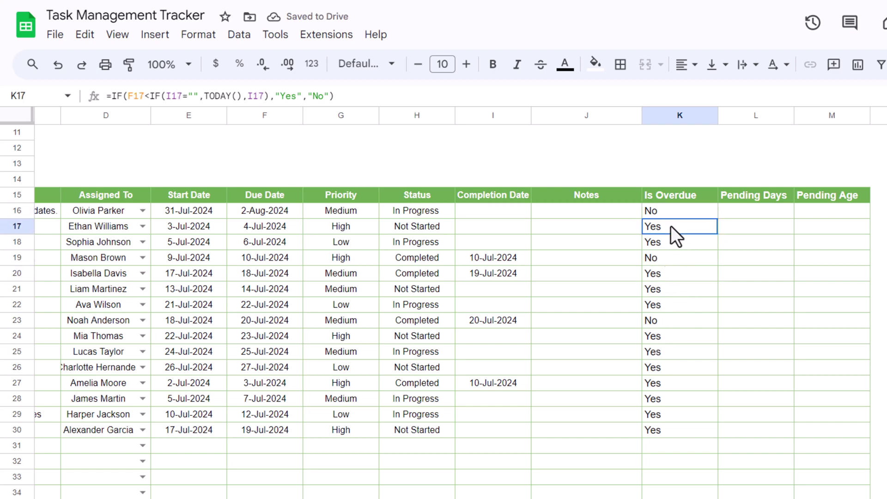
{"action": "left_click", "coordinate": [243, 211]}
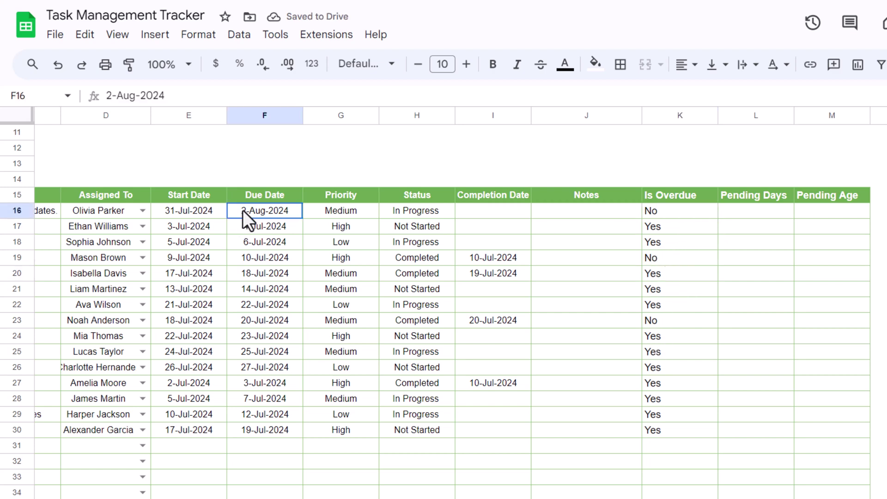
{"action": "left_click", "coordinate": [273, 212]}
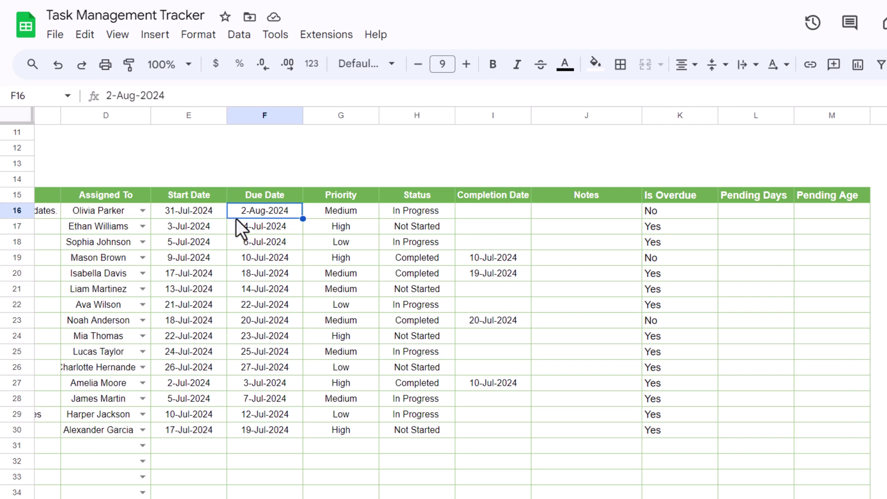
{"action": "left_click", "coordinate": [496, 217]}
{"action": "left_click", "coordinate": [695, 212]}
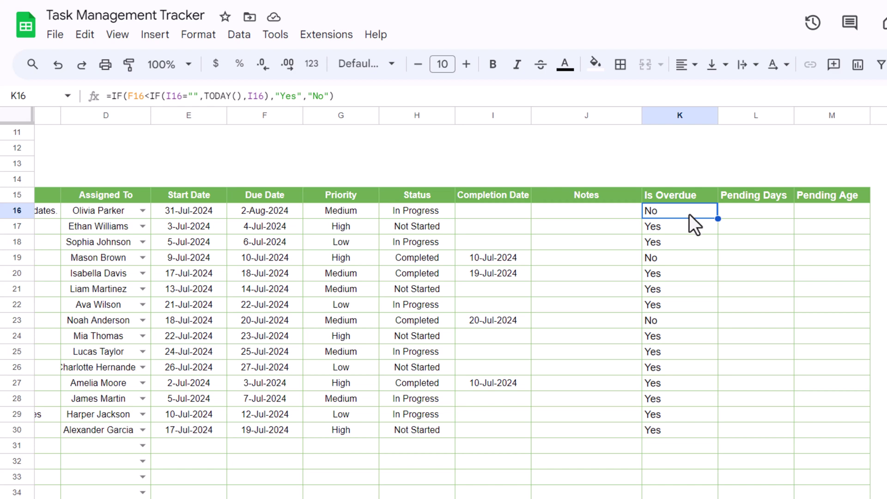
{"action": "left_click", "coordinate": [674, 227]}
{"action": "left_click", "coordinate": [273, 229]}
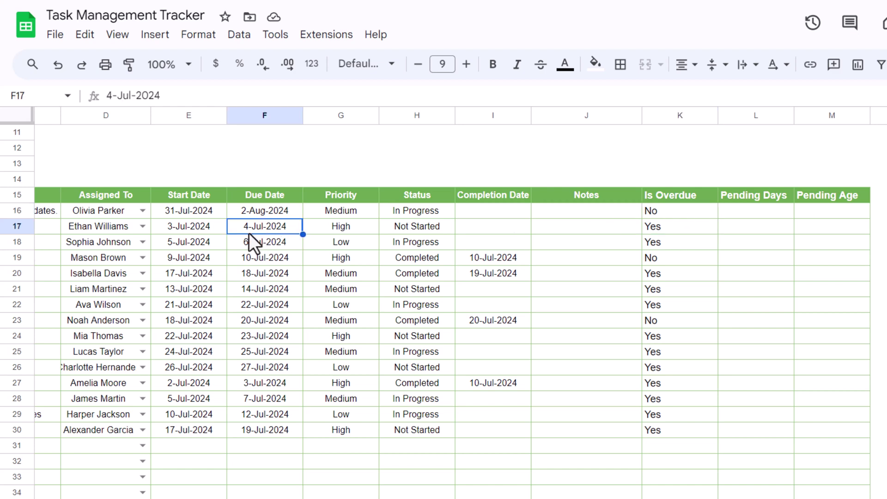
{"action": "left_click", "coordinate": [683, 227]}
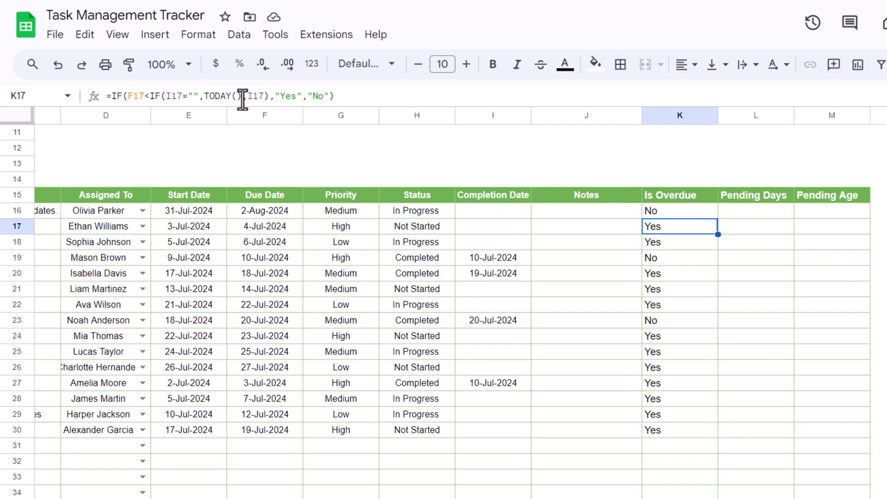
Change row 19's completion date to 11-Jul-2024 so its Is Overdue shows Yes.
{"action": "left_click", "coordinate": [501, 260]}
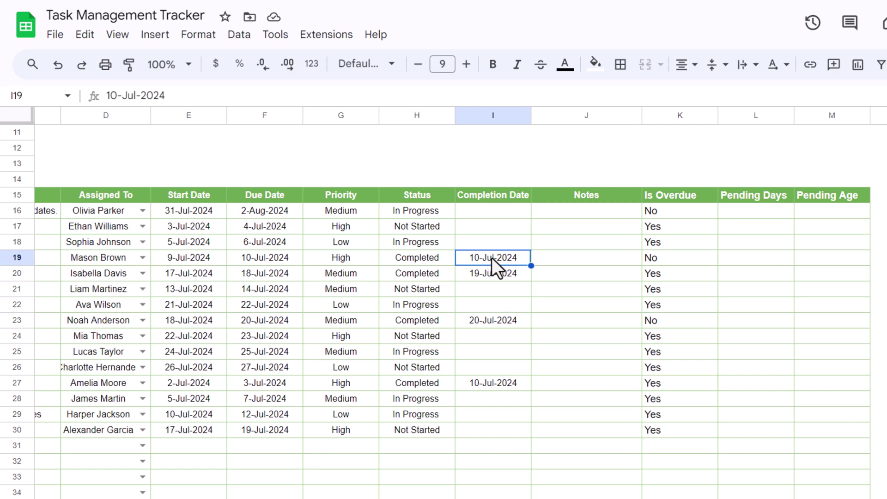
{"action": "left_click", "coordinate": [668, 257]}
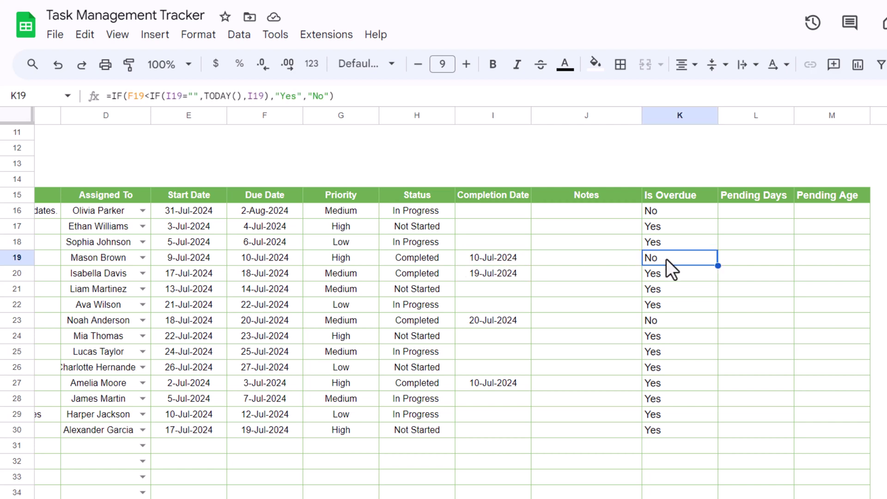
{"action": "left_click", "coordinate": [265, 257]}
{"action": "left_click", "coordinate": [485, 258]}
{"action": "left_click", "coordinate": [267, 259]}
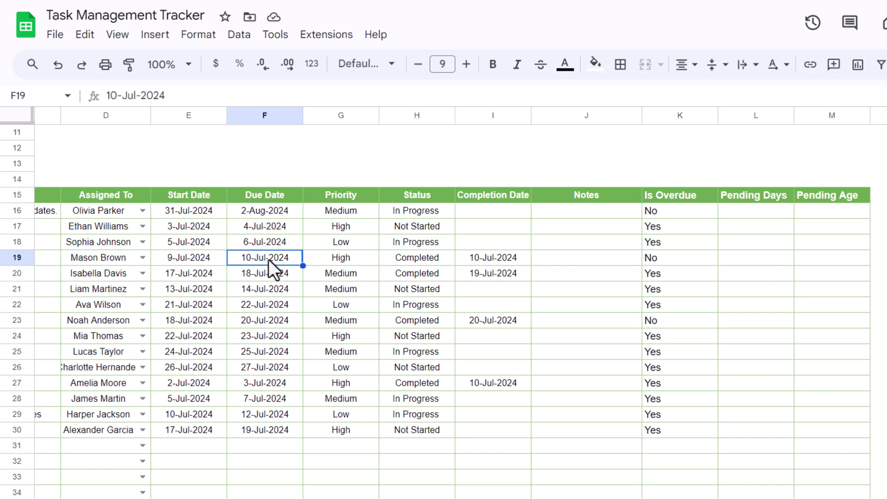
{"action": "double_click", "coordinate": [493, 259]}
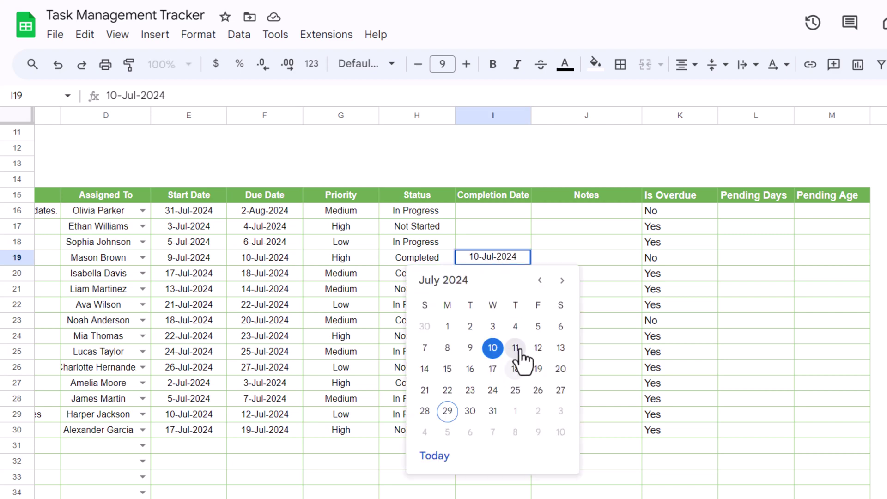
{"action": "left_click", "coordinate": [515, 348]}
{"action": "left_click", "coordinate": [667, 259]}
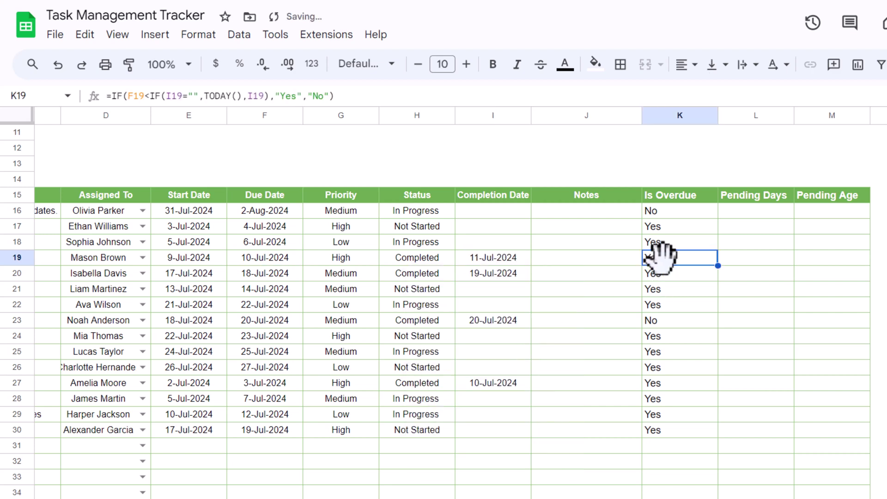
{"action": "left_click", "coordinate": [752, 213]}
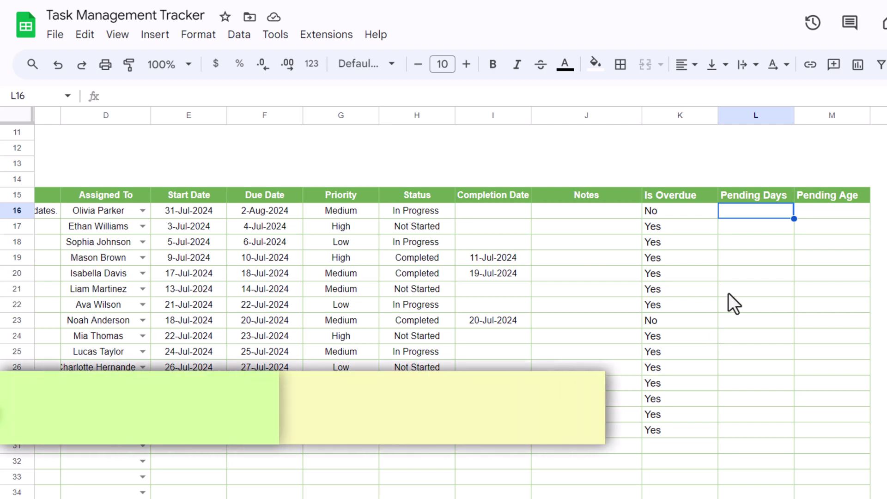
Start L16's formula with the condition AND(H16<>"Completed", E16<=TODAY()).
{"action": "type", "text": "=IF("}
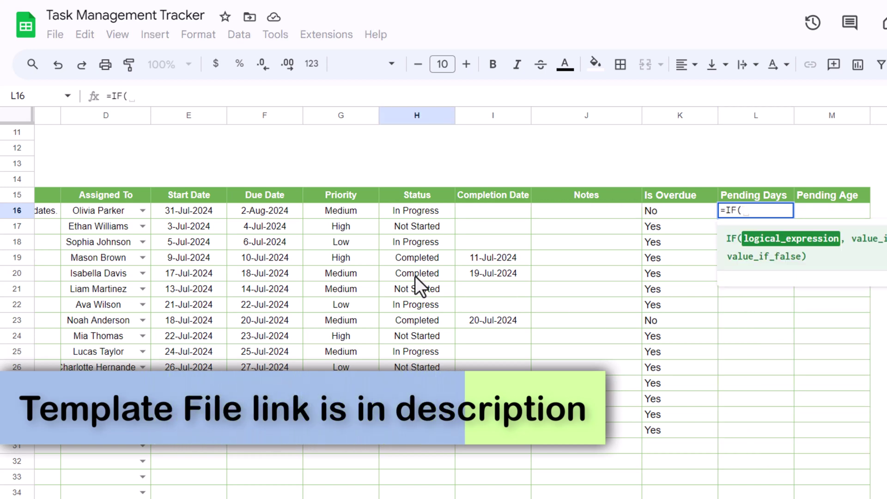
{"action": "type", "text": "and"}
{"action": "key", "text": "Tab"}
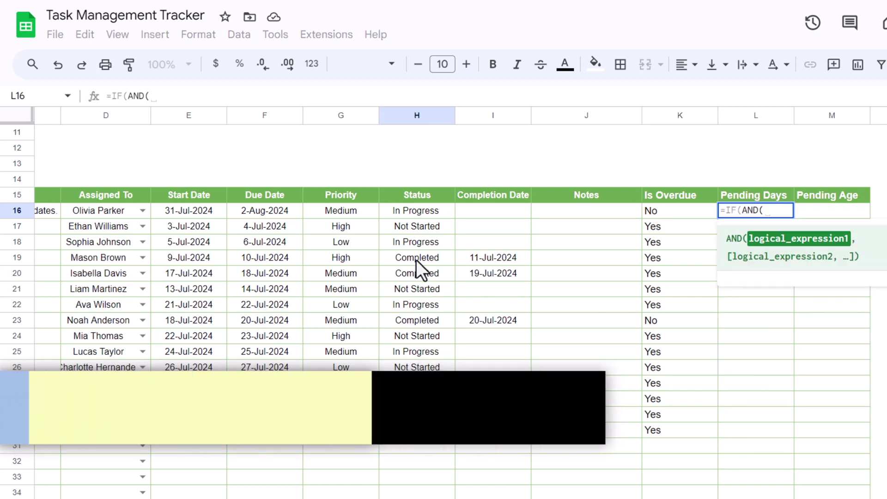
{"action": "left_click", "coordinate": [425, 211]}
{"action": "type", "text": "<>\""}
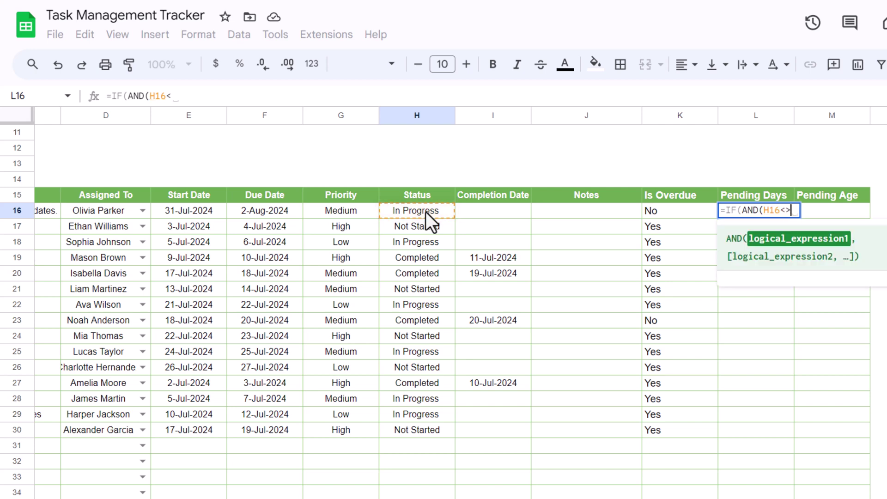
{"action": "type", "text": "C"}
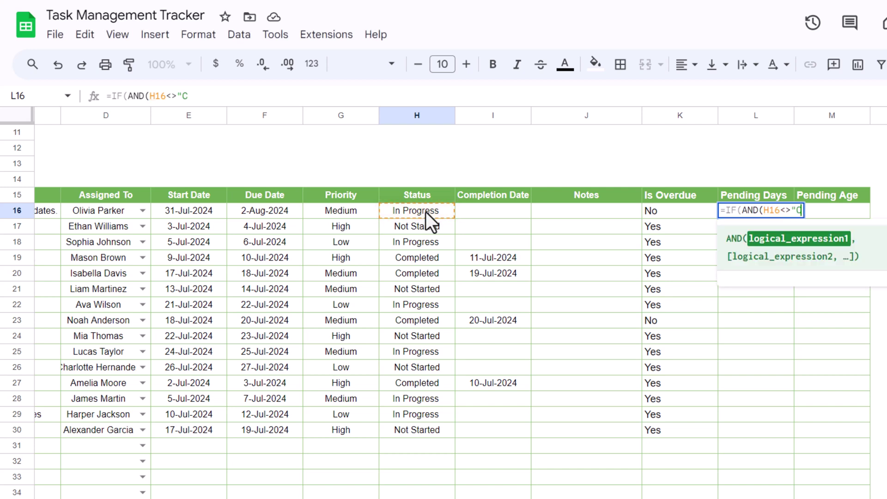
{"action": "type", "text": "ompleted\","}
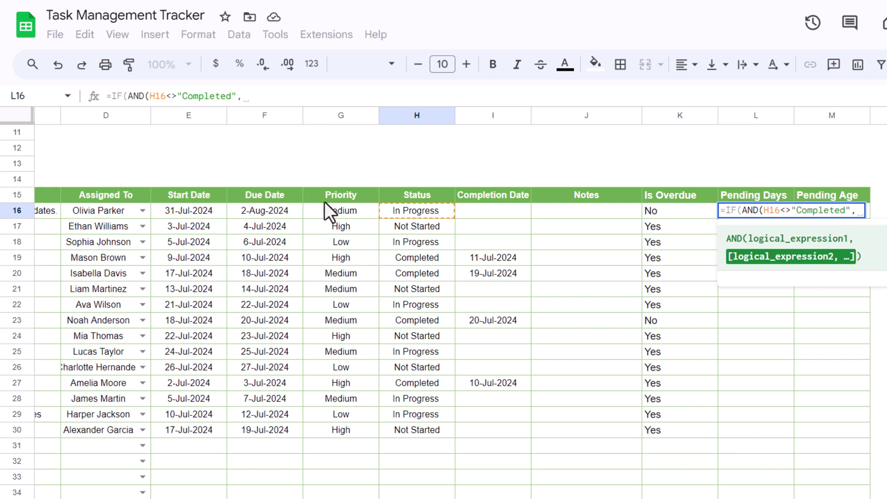
{"action": "left_click", "coordinate": [175, 208]}
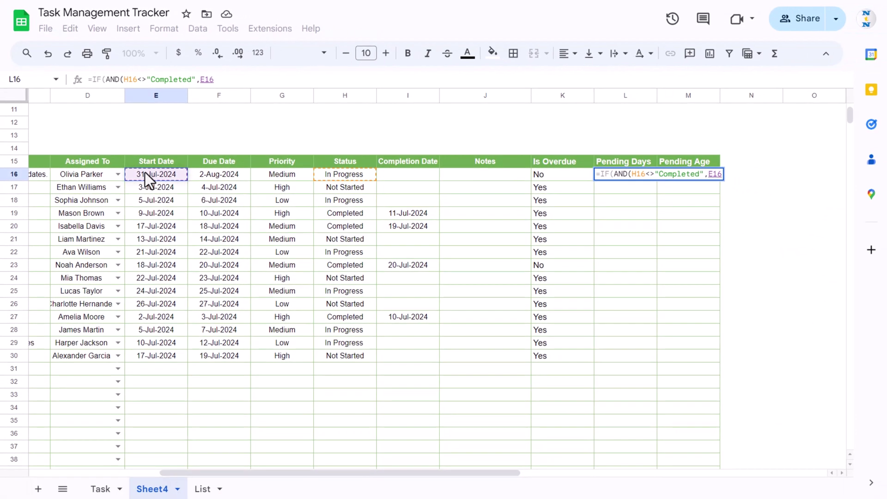
{"action": "type", "text": "<=Tod"}
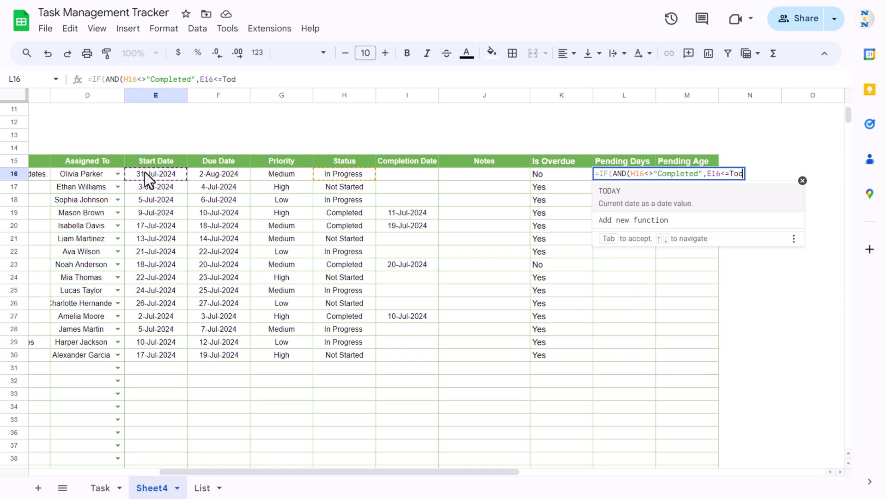
{"action": "key", "text": "Tab"}
Finish it to return TODAY()-E16 or blank, and autofill it down column L.
{"action": "type", "text": ")"}
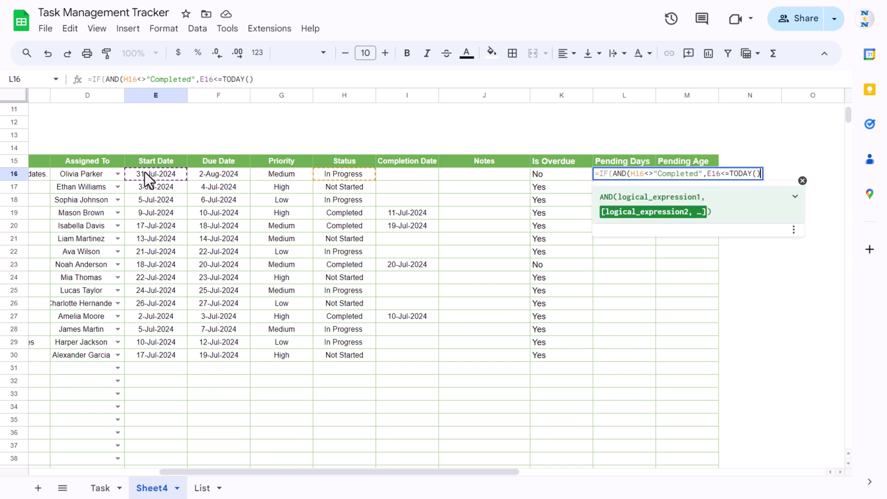
{"action": "type", "text": "),"}
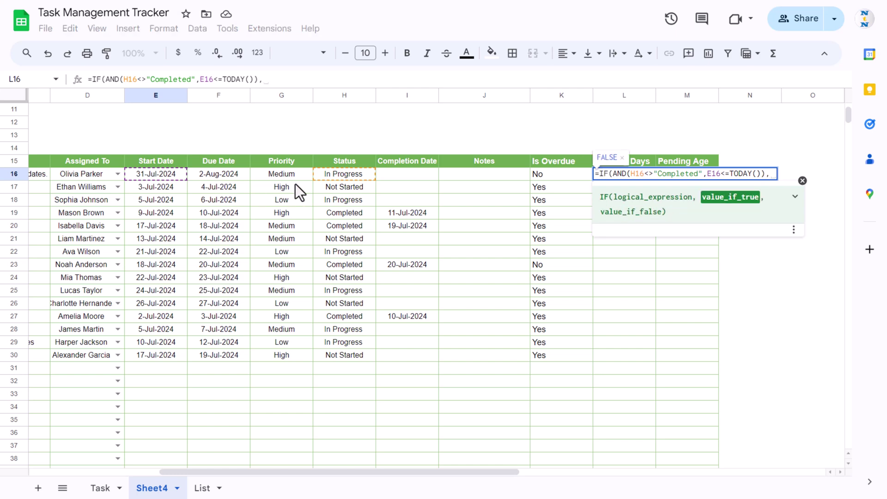
{"action": "type", "text": "to"}
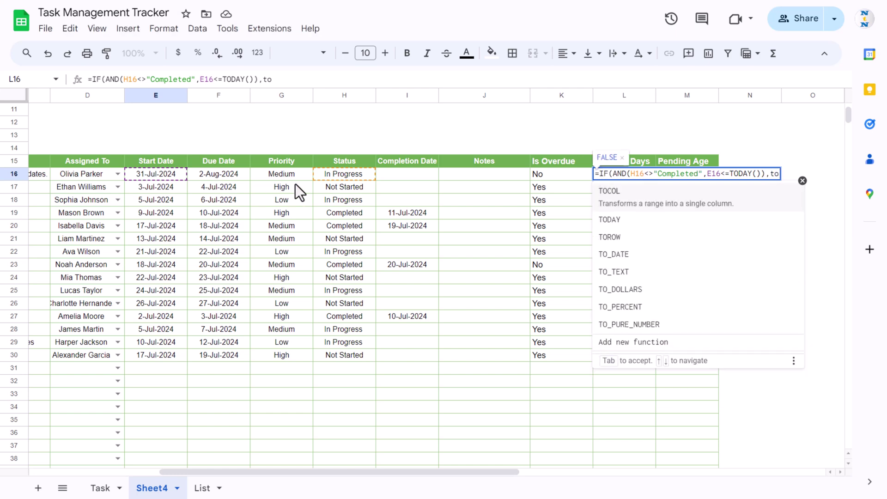
{"action": "type", "text": "da"}
{"action": "key", "text": "Tab"}
{"action": "type", "text": ")-"}
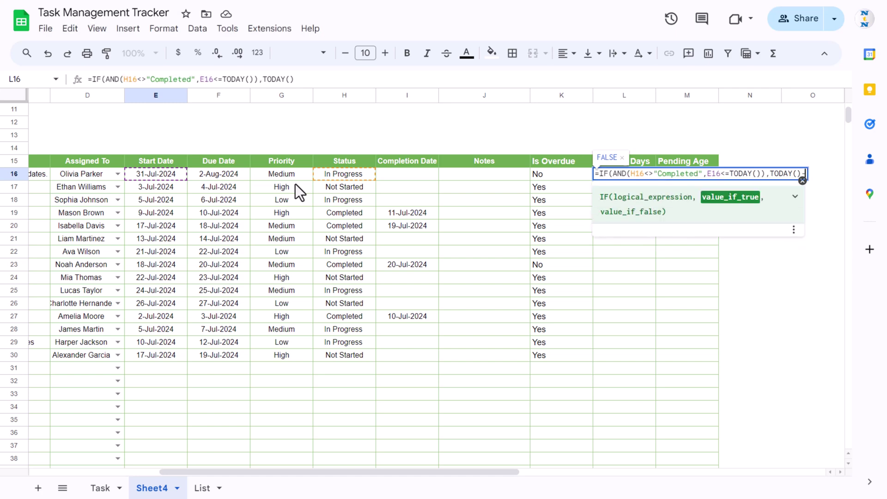
{"action": "left_click", "coordinate": [173, 176]}
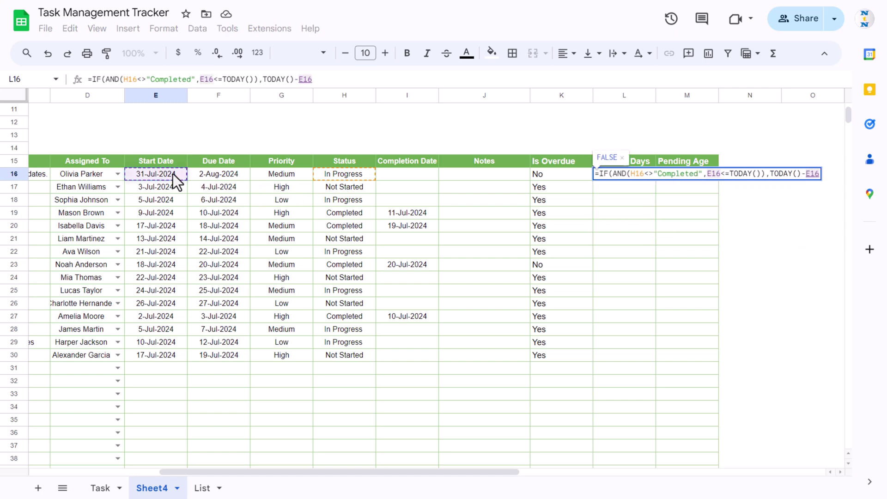
{"action": "type", "text": ",\"\")"}
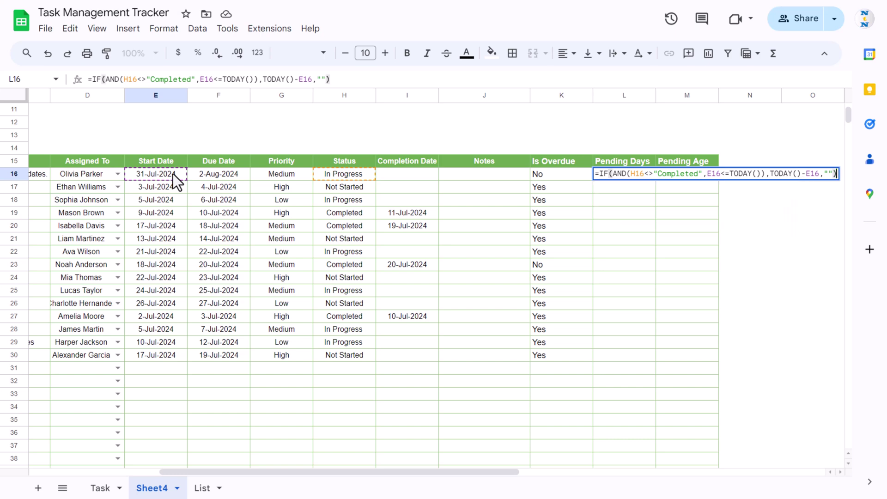
{"action": "key", "text": "Return"}
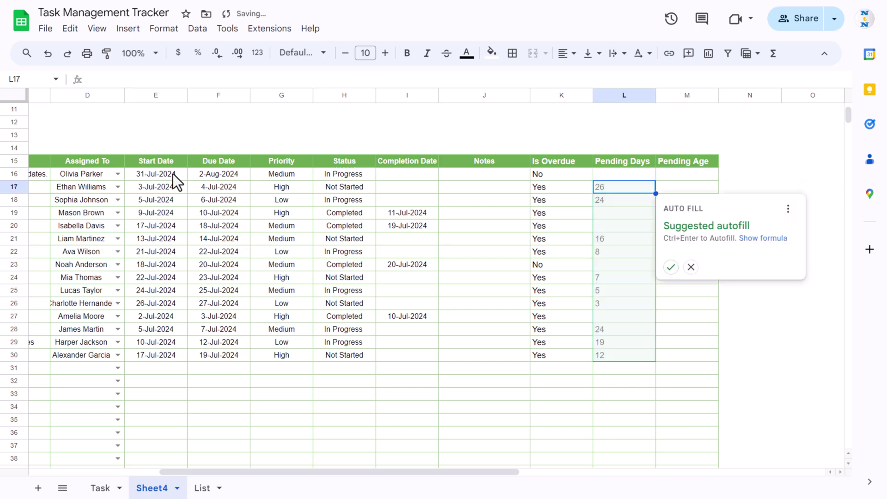
{"action": "left_click", "coordinate": [671, 267]}
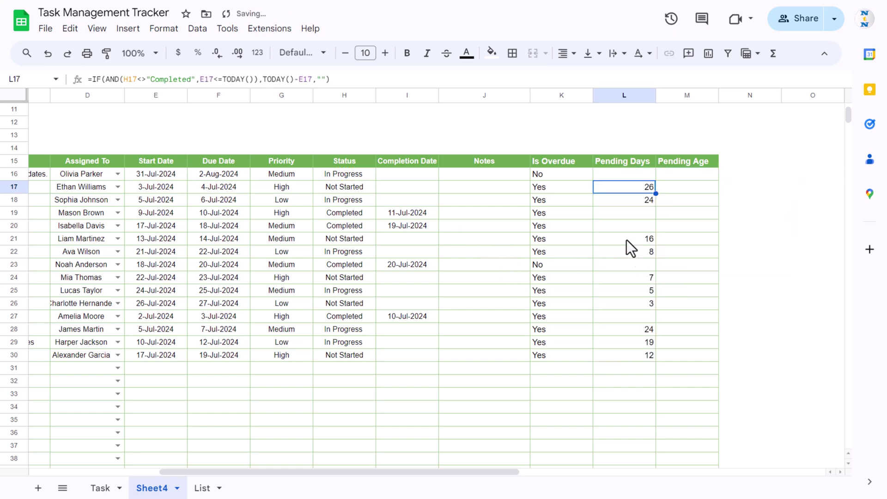
{"action": "left_click", "coordinate": [690, 175]}
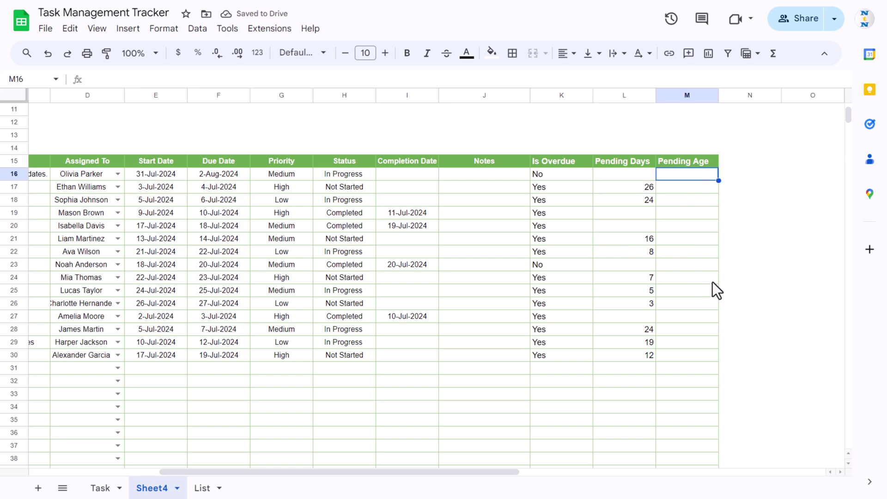
Enter =VLOOKUP(L16,List!$E$2:$F$6,2,1) in M16 to bucket the pending days.
{"action": "type", "text": "=VLOOKUP("}
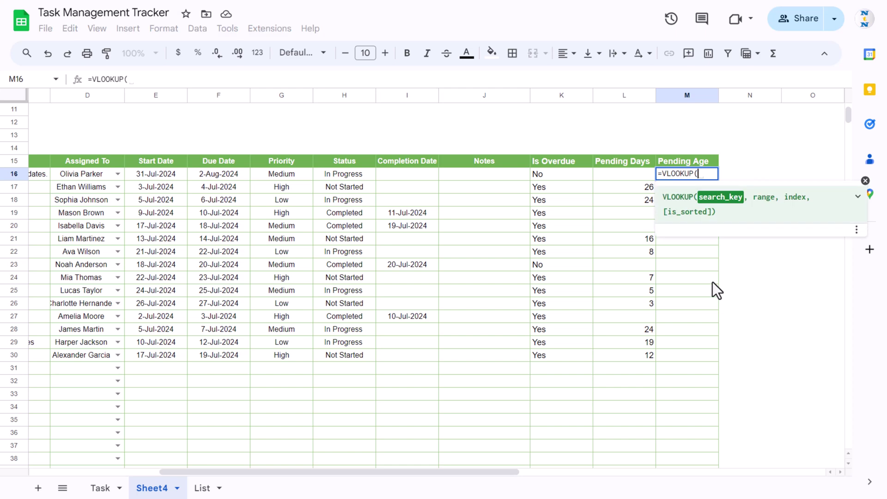
{"action": "key", "text": "Left"}
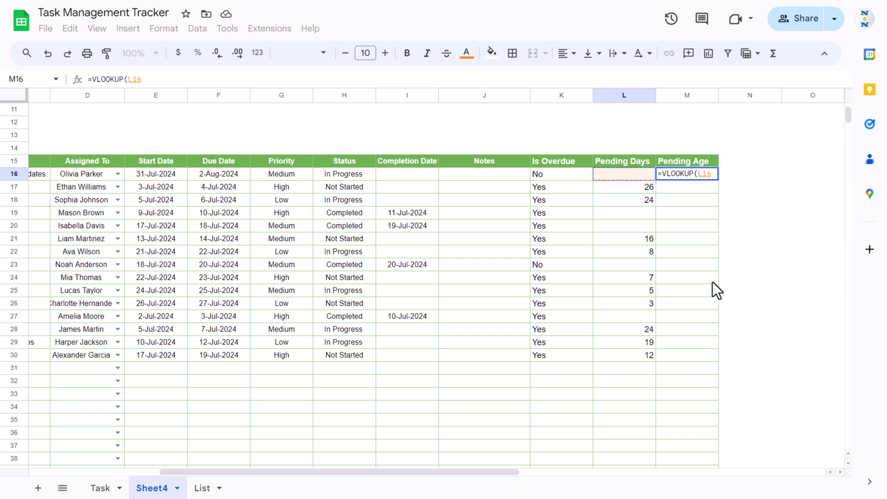
{"action": "type", "text": ","}
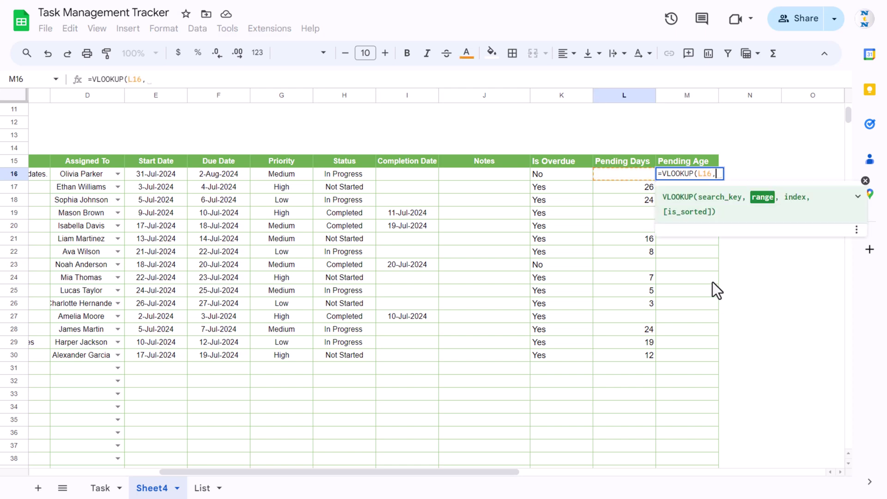
{"action": "left_click", "coordinate": [201, 489]}
{"action": "left_click_drag", "start_coordinate": [342, 121], "coordinate": [395, 175]}
{"action": "key", "text": "F4"}
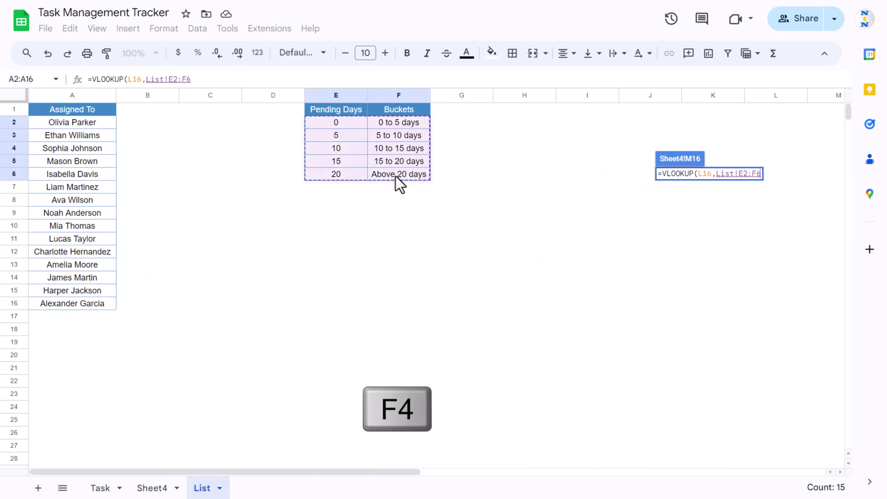
{"action": "type", "text": ","}
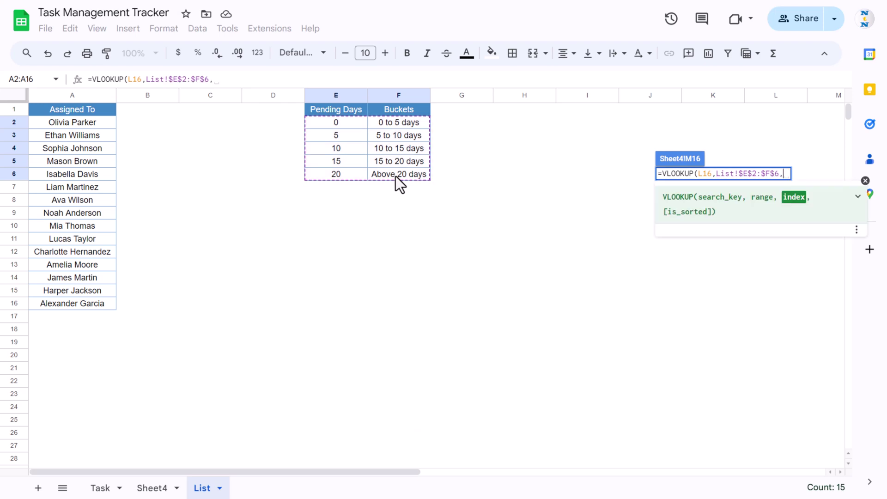
{"action": "type", "text": "2,1"}
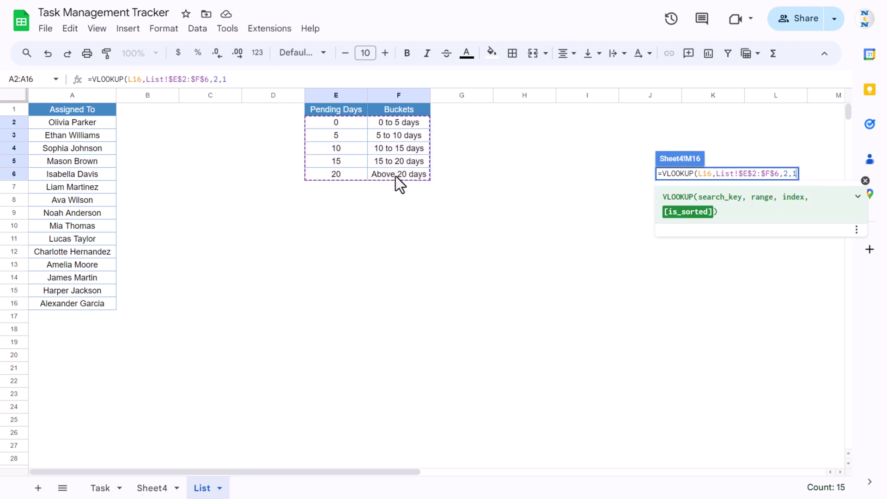
{"action": "type", "text": ")"}
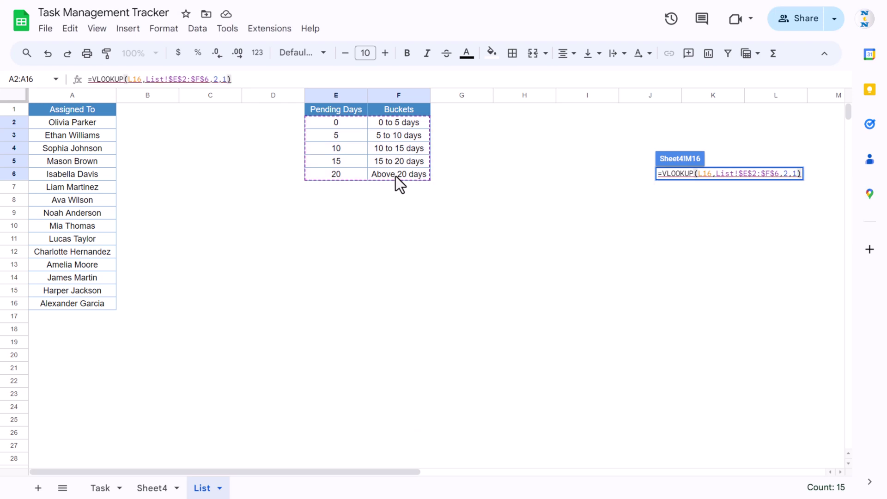
{"action": "key", "text": "Return"}
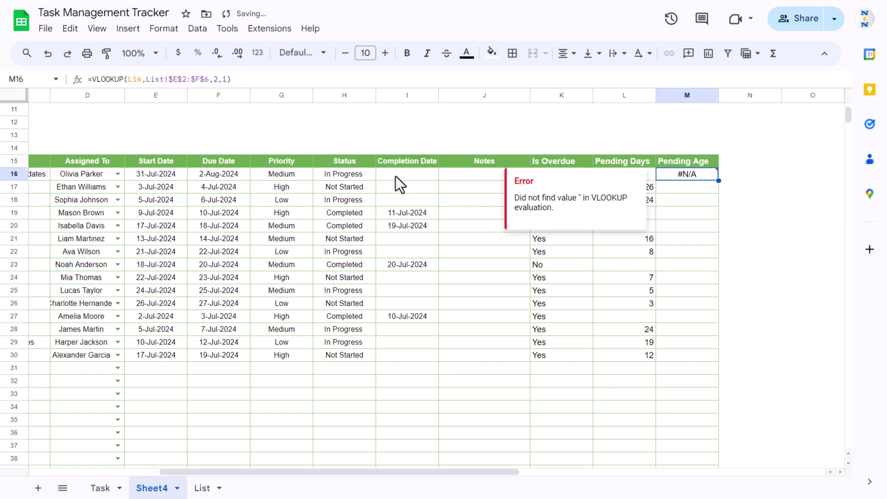
Copy the formula down and wrap it in IFERROR(...,"") to hide #N/A errors.
{"action": "left_click_drag", "start_coordinate": [717, 183], "coordinate": [709, 359]}
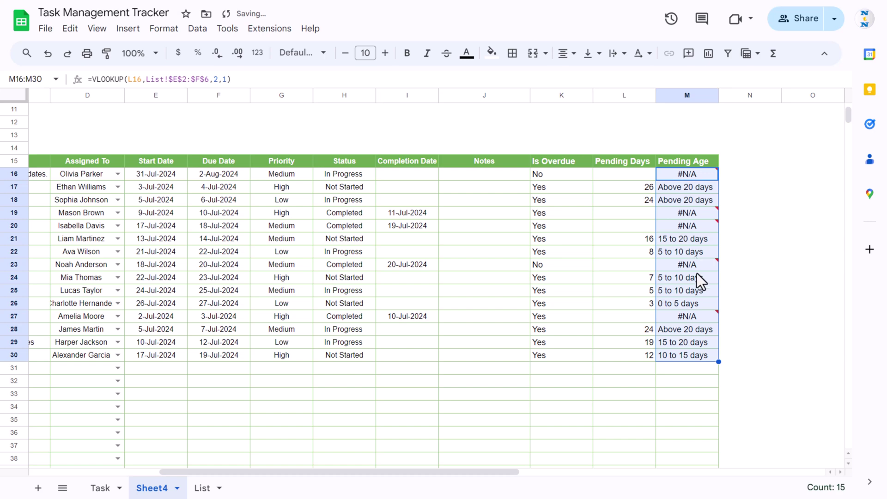
{"action": "left_click", "coordinate": [690, 177]}
{"action": "left_click", "coordinate": [91, 79]}
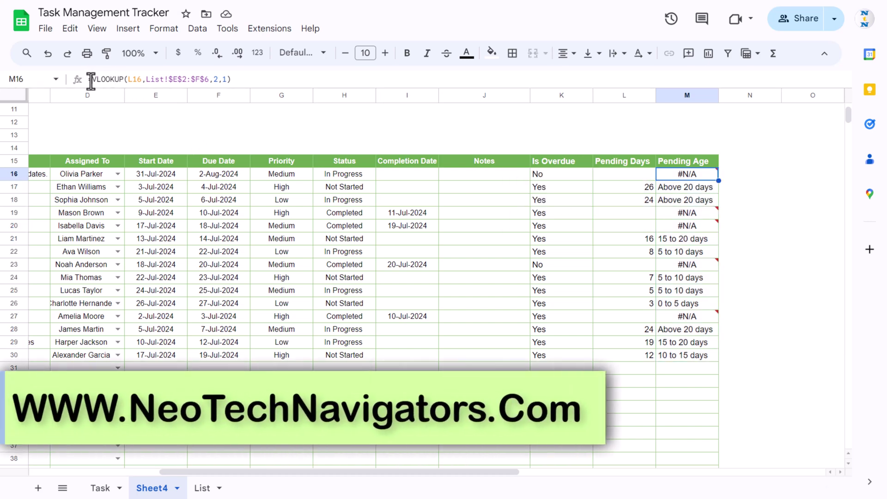
{"action": "type", "text": "ife"}
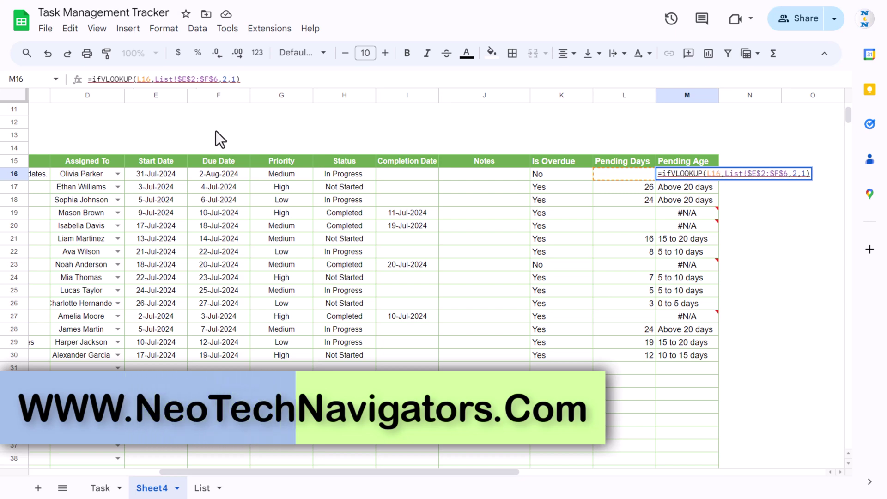
{"action": "type", "text": "rror("}
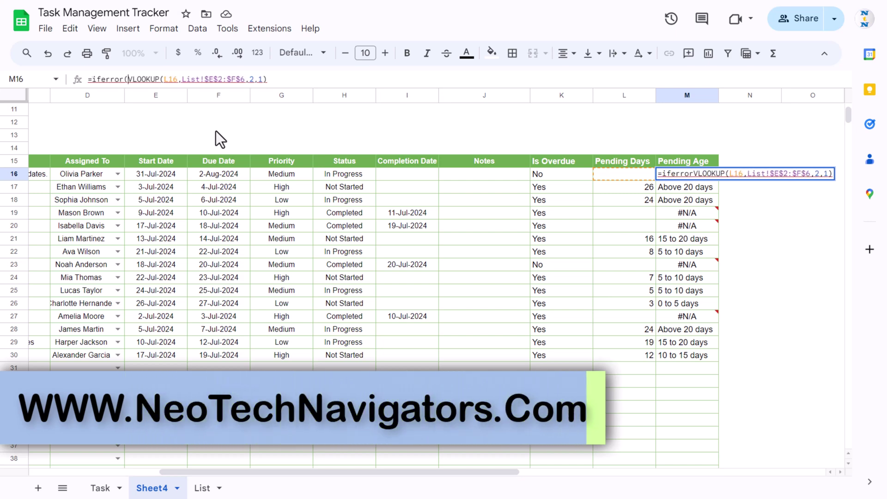
{"action": "left_click", "coordinate": [267, 80]}
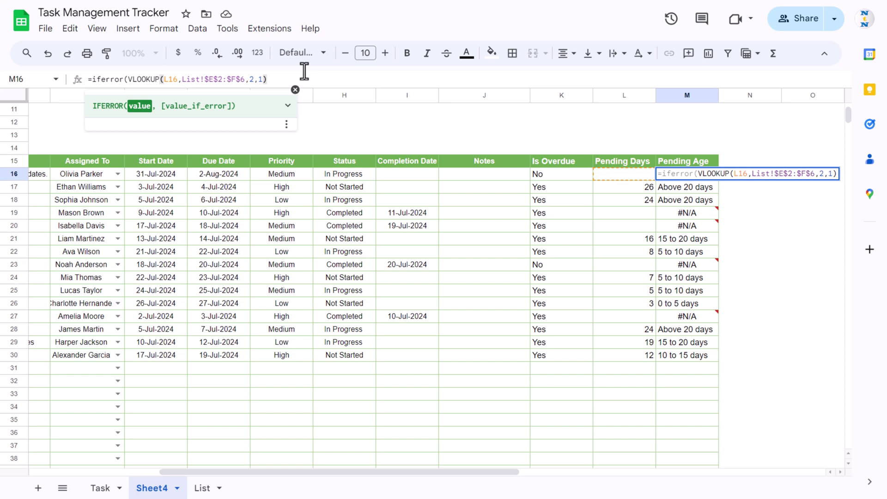
{"action": "type", "text": ",\"\")"}
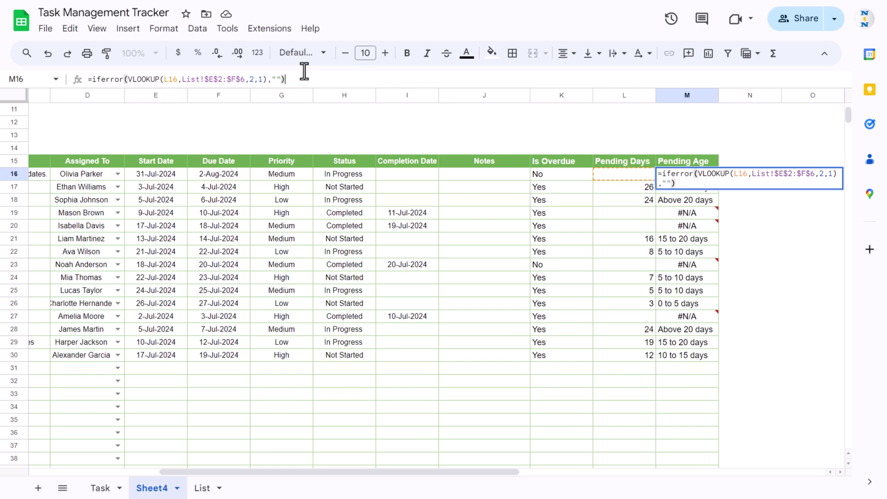
{"action": "key", "text": "Return"}
{"action": "key", "text": "Up"}
{"action": "left_click_drag", "start_coordinate": [723, 464], "coordinate": [720, 463]}
Extend the Is Overdue and Pending Days formulas down to row 42.
{"action": "scroll", "coordinate": [660, 296], "scroll_direction": "down", "scroll_amount": 2}
{"action": "left_click", "coordinate": [647, 245]}
{"action": "scroll", "coordinate": [609, 253], "scroll_direction": "up", "scroll_amount": 2}
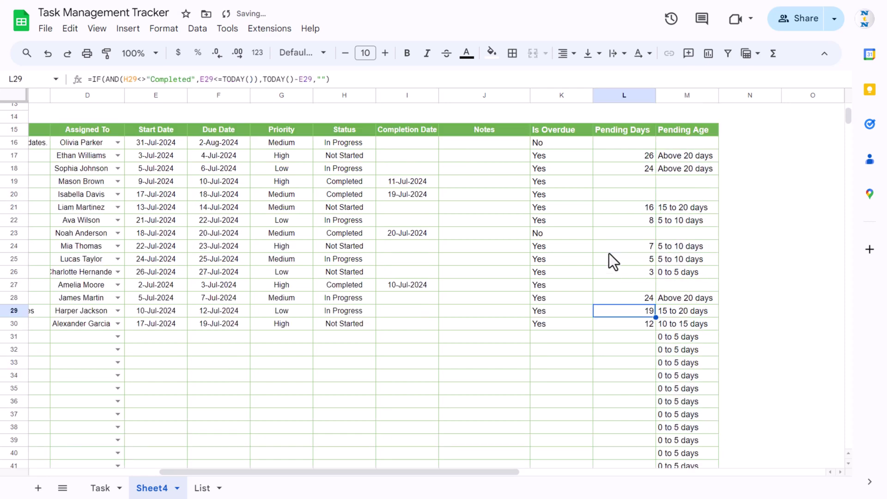
{"action": "scroll", "coordinate": [602, 278], "scroll_direction": "down", "scroll_amount": 2}
{"action": "left_click_drag", "start_coordinate": [539, 254], "coordinate": [655, 412]}
{"action": "left_click", "coordinate": [642, 320]}
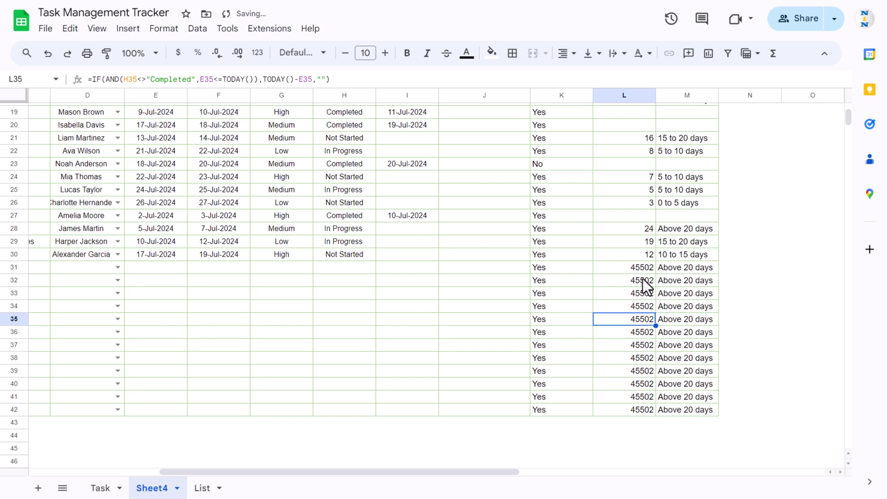
{"action": "scroll", "coordinate": [645, 283], "scroll_direction": "up", "scroll_amount": 4}
Prefix L16's Pending Days formula with IF(E16="","", ...) to skip rows without start dates.
{"action": "left_click", "coordinate": [643, 214]}
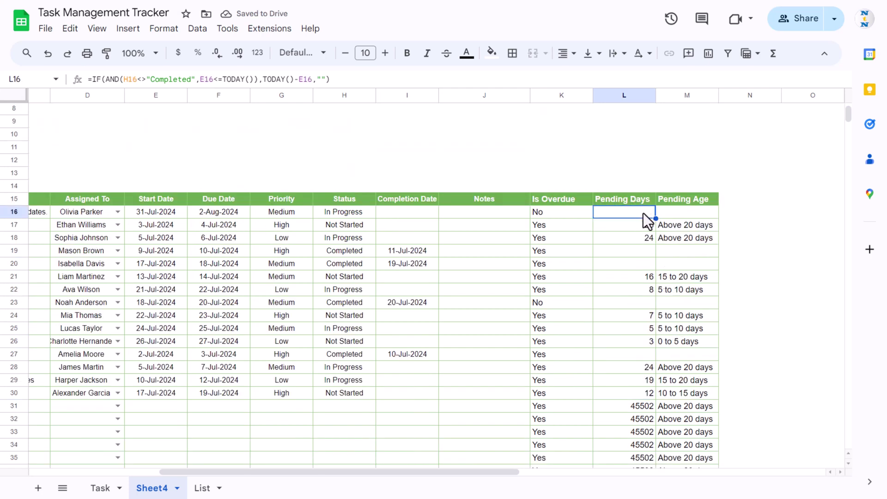
{"action": "key", "text": "F2"}
{"action": "key", "text": "Home"}
{"action": "key", "text": "Right"}
{"action": "type", "text": "IF("}
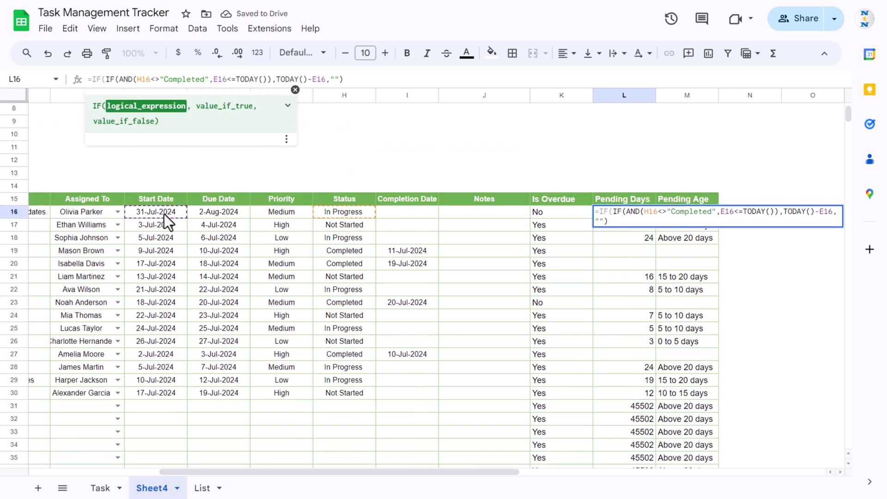
{"action": "left_click", "coordinate": [165, 210]}
{"action": "type", "text": "=\"\" "}
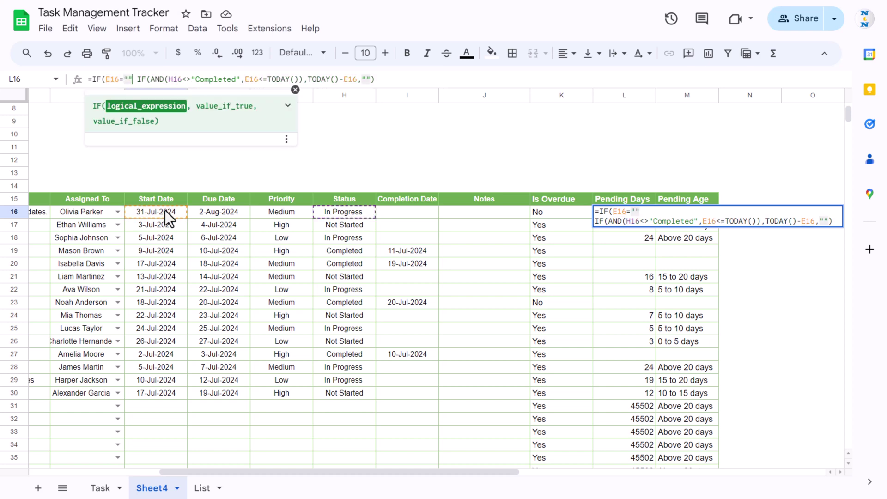
{"action": "type", "text": ",\"\","}
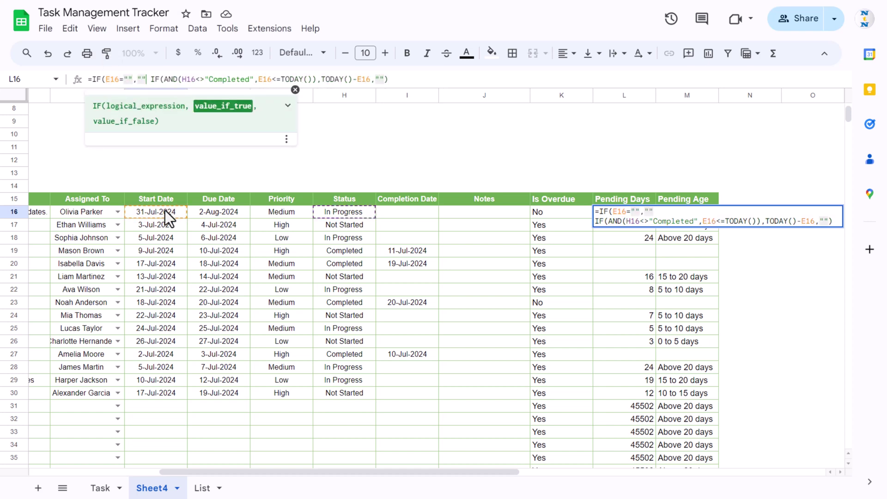
{"action": "key", "text": "Return"}
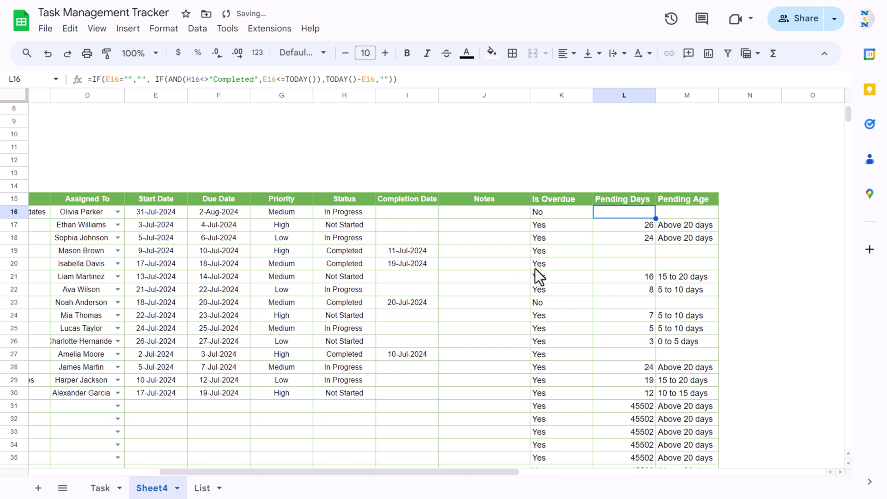
{"action": "scroll", "coordinate": [644, 328], "scroll_direction": "down", "scroll_amount": 4}
{"action": "left_click", "coordinate": [644, 378]}
{"action": "scroll", "coordinate": [644, 376], "scroll_direction": "up", "scroll_amount": 6}
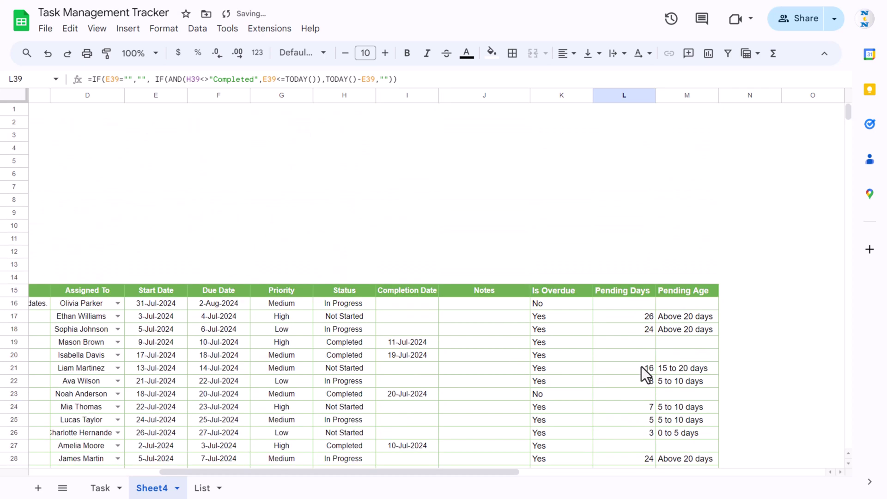
Give the Is Overdue, Pending Days and Pending Age headers a blue fill.
{"action": "left_click", "coordinate": [556, 291]}
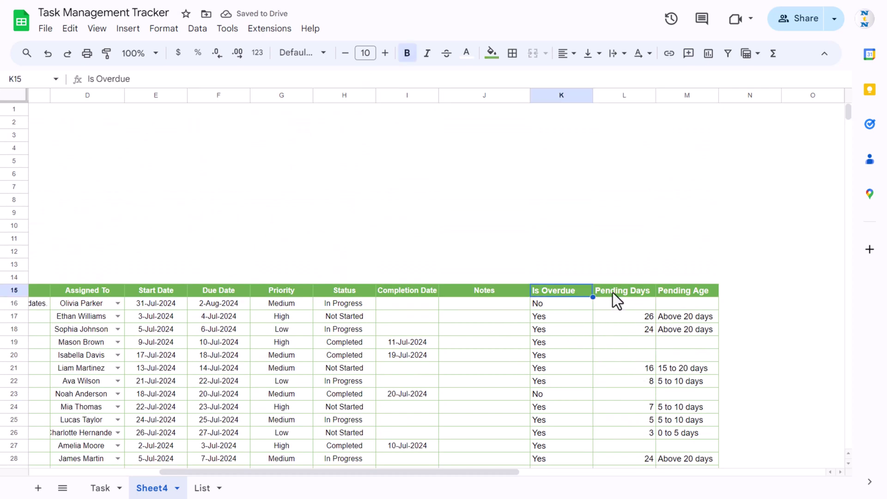
{"action": "key", "text": "shift+Right"}
{"action": "key", "text": "shift+Right"}
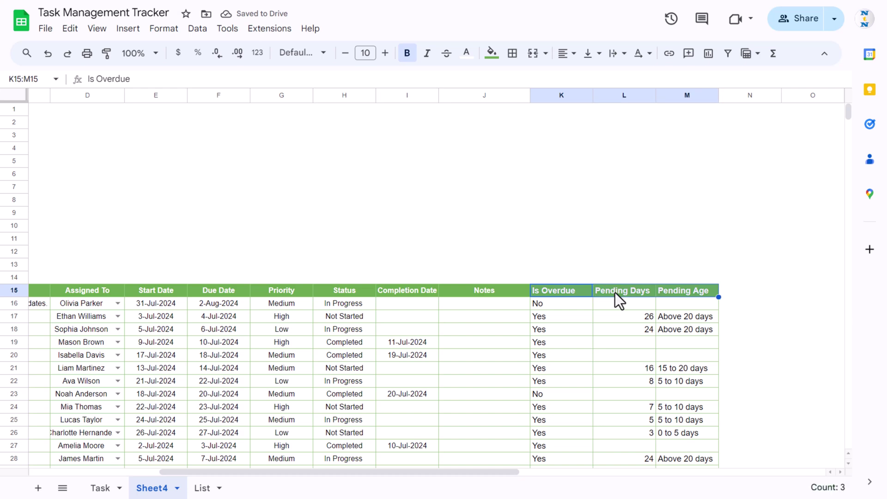
{"action": "left_click", "coordinate": [493, 55]}
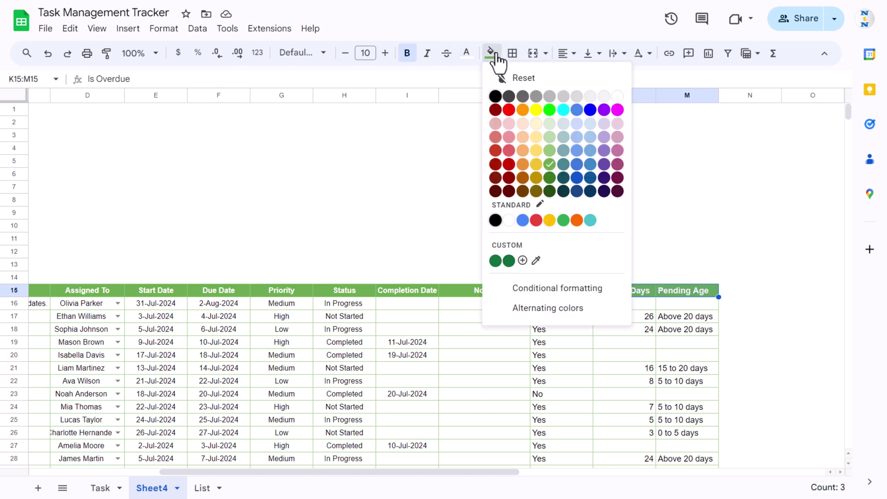
{"action": "left_click", "coordinate": [577, 165]}
Centre the values in K16:M42, set them to size 9, and fill them light blue.
{"action": "key", "text": "Down"}
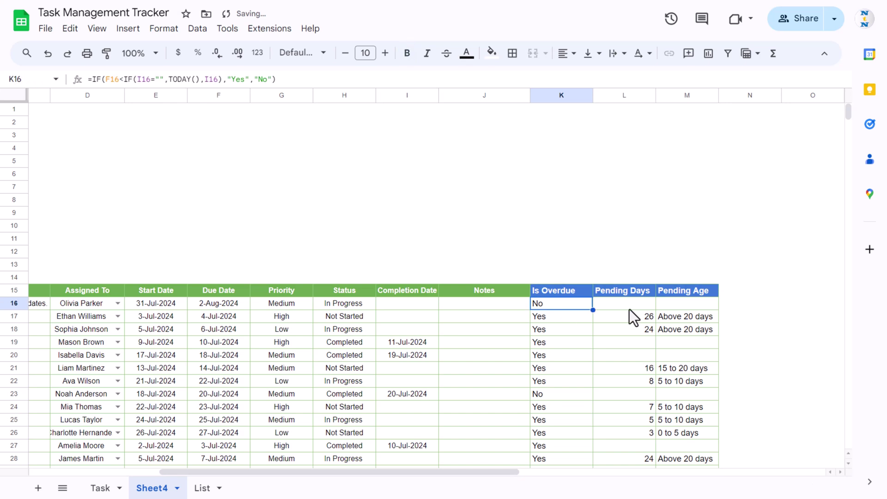
{"action": "key", "text": "ctrl+shift+Down"}
{"action": "key", "text": "shift+Right"}
{"action": "key", "text": "shift+Right"}
{"action": "scroll", "coordinate": [653, 265], "scroll_direction": "up", "scroll_amount": 3}
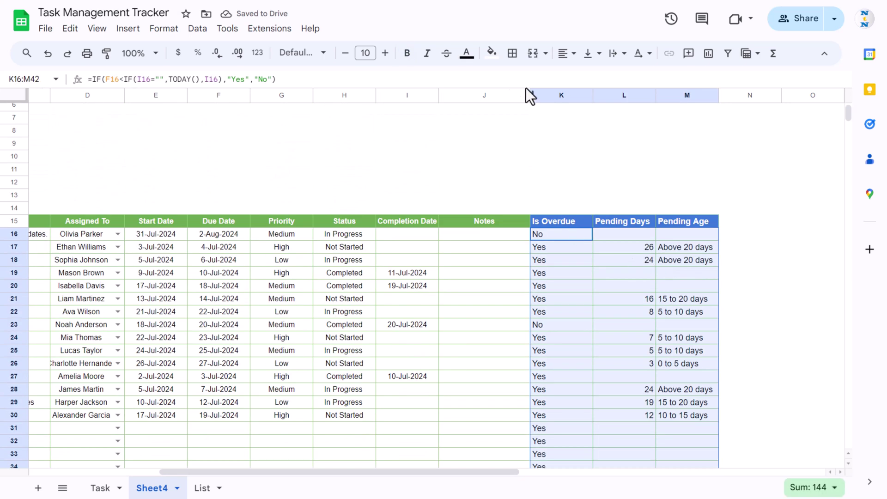
{"action": "left_click", "coordinate": [564, 54]}
{"action": "left_click", "coordinate": [584, 78]}
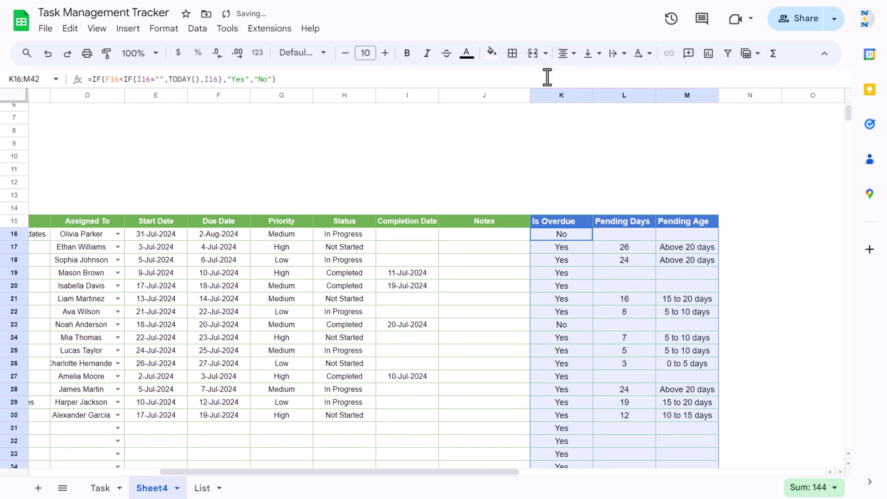
{"action": "left_click", "coordinate": [344, 53]}
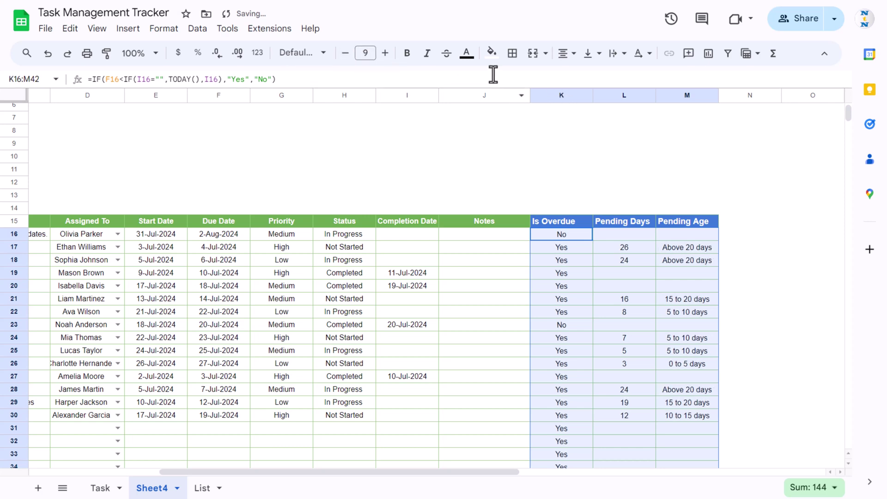
{"action": "left_click", "coordinate": [493, 60]}
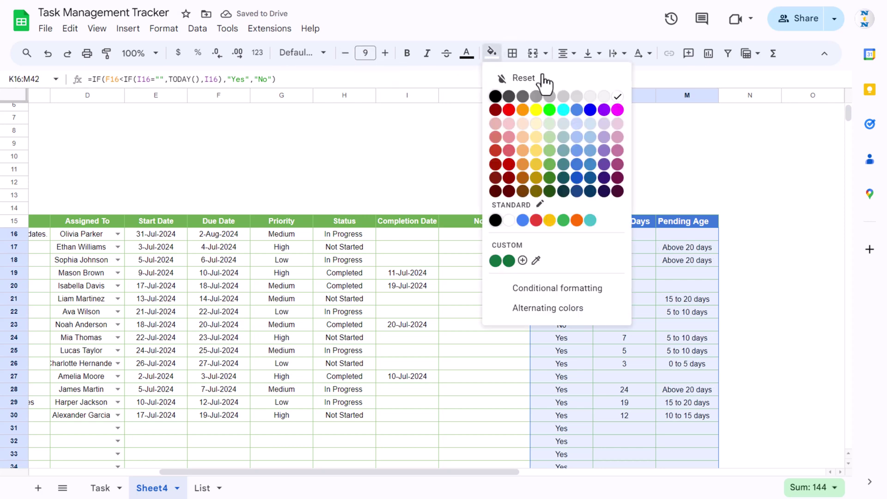
{"action": "left_click", "coordinate": [583, 131]}
Move back to the Task ID header in column A.
{"action": "left_click", "coordinate": [642, 285]}
{"action": "scroll", "coordinate": [633, 229], "scroll_direction": "up", "scroll_amount": 2}
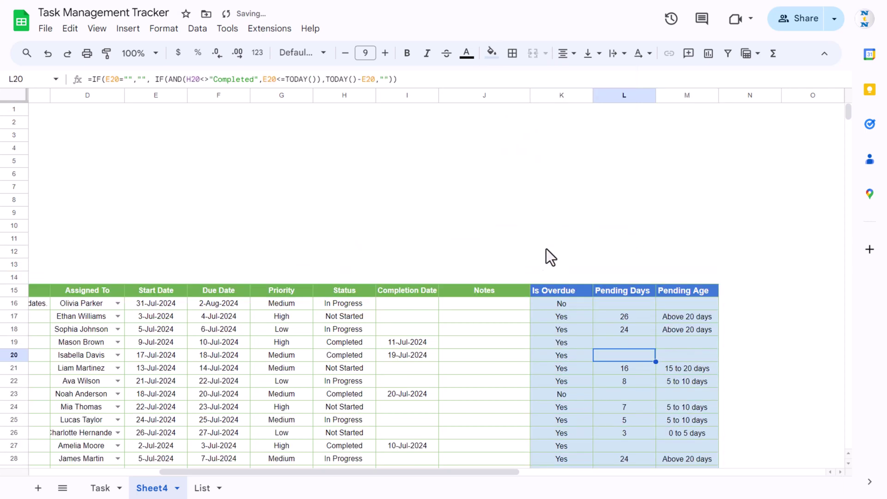
{"action": "key", "text": "ctrl+Up"}
{"action": "key", "text": "ctrl+Up"}
{"action": "key", "text": "ctrl+Up"}
{"action": "key", "text": "ctrl+Up"}
{"action": "key", "text": "ctrl+Down"}
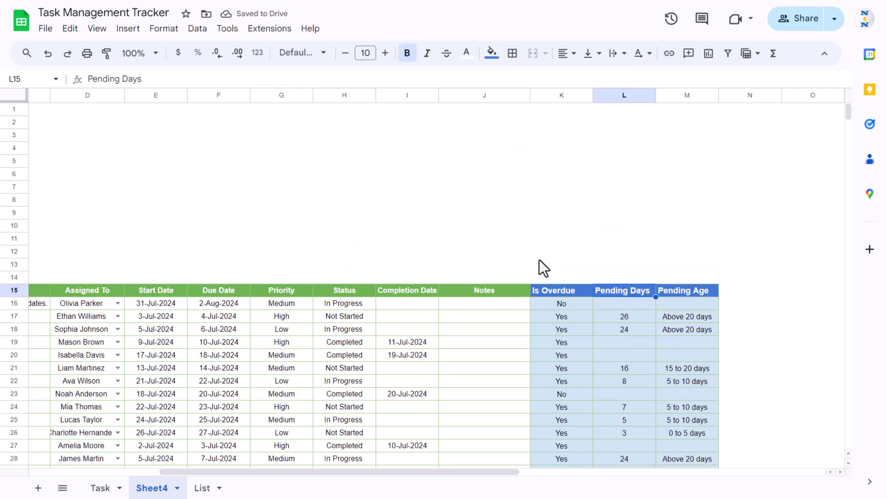
{"action": "key", "text": "ctrl+Left"}
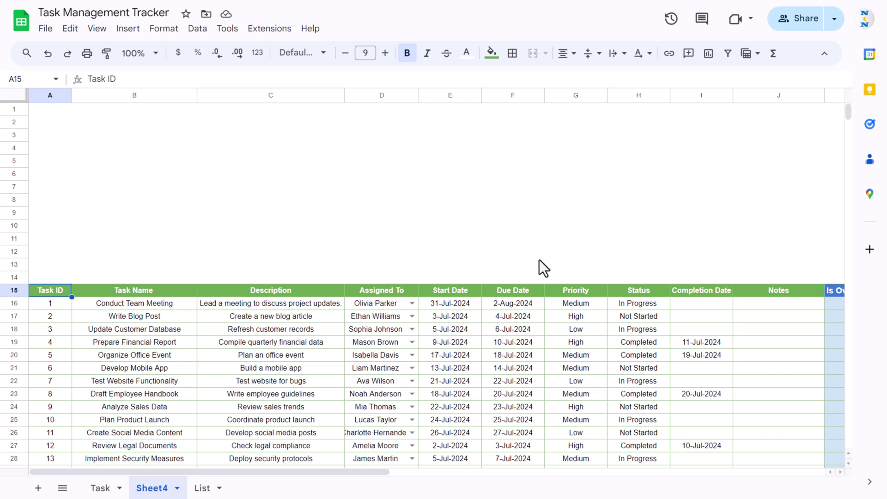
View the dashboard on the Task sheet, then return to Sheet4.
{"action": "key", "text": "Up"}
{"action": "key", "text": "Right"}
{"action": "key", "text": "Right"}
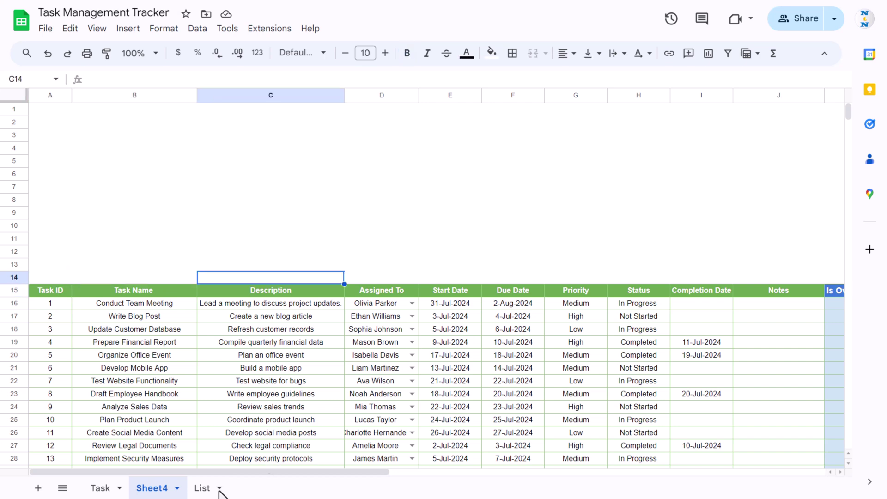
{"action": "left_click", "coordinate": [98, 488]}
{"action": "scroll", "coordinate": [309, 159], "scroll_direction": "left", "scroll_amount": 5}
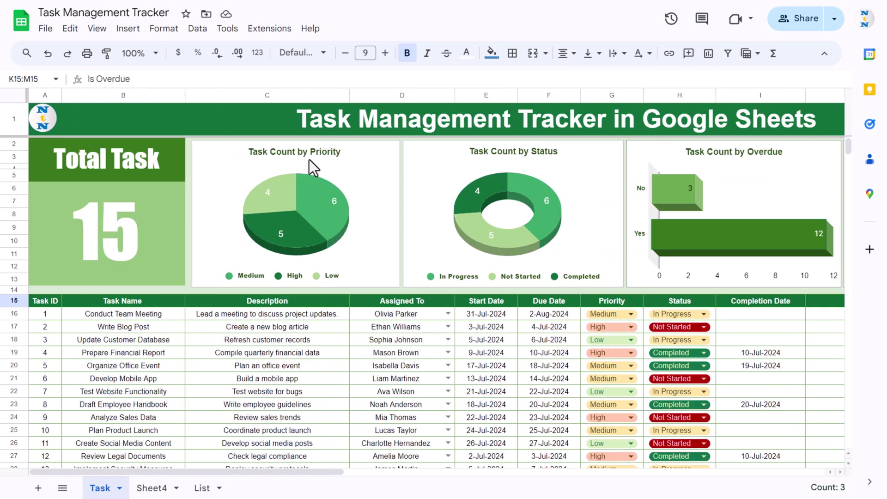
{"action": "left_click", "coordinate": [153, 488]}
Select the Priority values G16:G42 and insert a chart from them.
{"action": "left_click", "coordinate": [349, 305]}
{"action": "key", "text": "Up"}
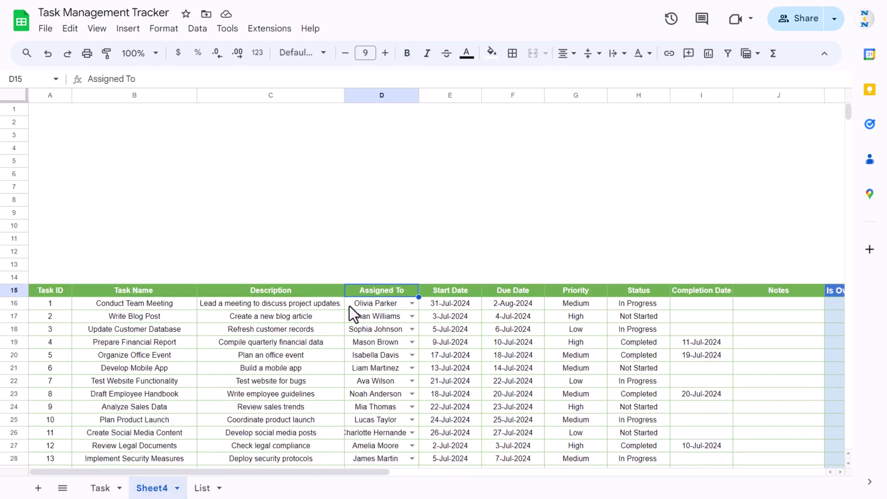
{"action": "key", "text": "Right"}
{"action": "key", "text": "Right"}
{"action": "key", "text": "Right"}
{"action": "key", "text": "Down"}
{"action": "key", "text": "shift+Down"}
{"action": "key", "text": "shift+Down"}
{"action": "key", "text": "shift+Down"}
{"action": "key", "text": "shift+Down"}
{"action": "key", "text": "shift+Down"}
{"action": "key", "text": "shift+Down"}
{"action": "key", "text": "shift+Down"}
{"action": "key", "text": "shift+Down"}
{"action": "key", "text": "shift+Down"}
{"action": "key", "text": "shift+Down"}
{"action": "key", "text": "shift+Down"}
{"action": "key", "text": "shift+Down"}
{"action": "key", "text": "shift+Down"}
{"action": "key", "text": "shift+Down"}
{"action": "key", "text": "shift+Down"}
{"action": "key", "text": "shift+Down"}
{"action": "key", "text": "shift+Down"}
{"action": "key", "text": "shift+Down"}
{"action": "key", "text": "shift+Down"}
{"action": "key", "text": "shift+Down"}
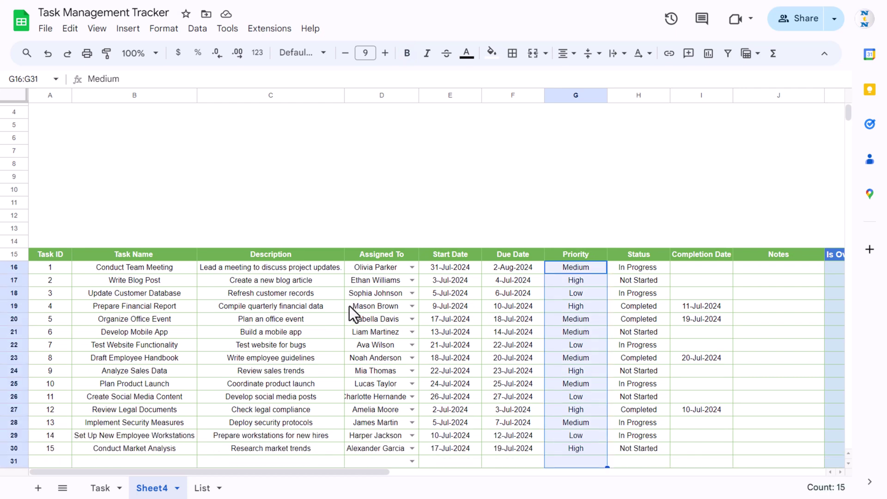
{"action": "key", "text": "shift+Up"}
{"action": "key", "text": "shift+Up"}
{"action": "key", "text": "shift+Up"}
{"action": "key", "text": "shift+Up"}
{"action": "key", "text": "shift+Up"}
{"action": "key", "text": "shift+Up"}
{"action": "key", "text": "shift+Up"}
{"action": "key", "text": "shift+Up"}
{"action": "key", "text": "shift+Up"}
{"action": "key", "text": "shift+Up"}
{"action": "key", "text": "shift+Up"}
{"action": "key", "text": "shift+Down"}
{"action": "key", "text": "shift+Down"}
{"action": "scroll", "coordinate": [519, 328], "scroll_direction": "up", "scroll_amount": 7}
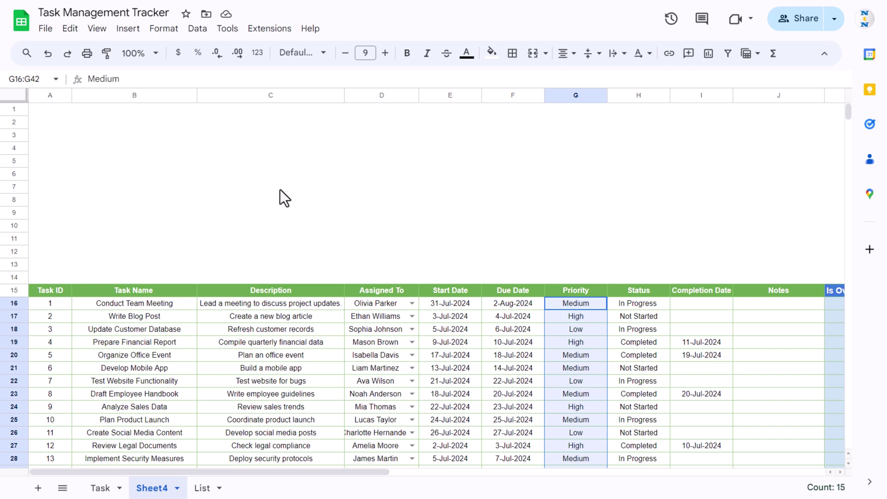
{"action": "left_click", "coordinate": [128, 29]}
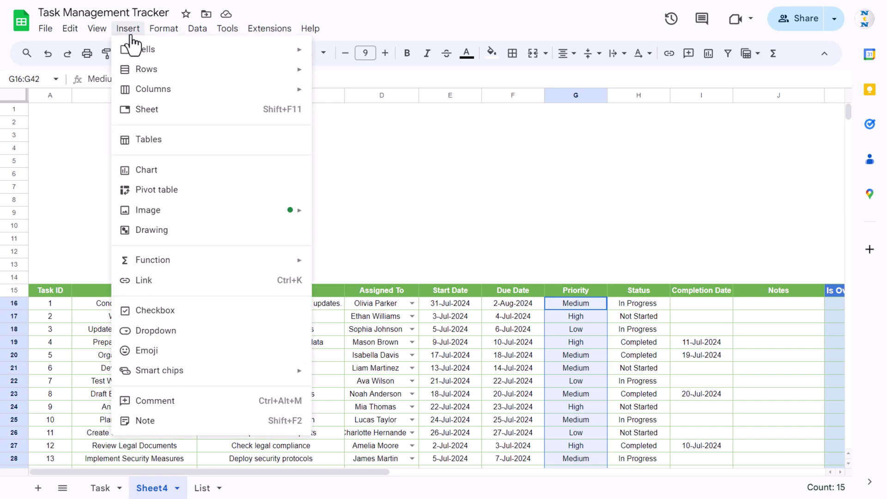
{"action": "left_click", "coordinate": [176, 171]}
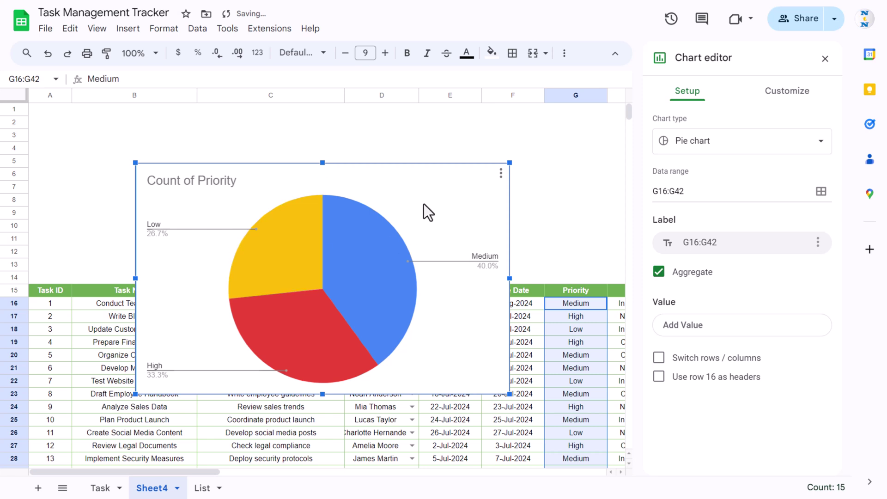
Move the pie chart into the empty rows above the table and shrink it to about half size.
{"action": "left_click_drag", "start_coordinate": [395, 174], "coordinate": [391, 139]}
{"action": "left_click_drag", "start_coordinate": [502, 356], "coordinate": [322, 246]}
{"action": "left_click_drag", "start_coordinate": [267, 145], "coordinate": [268, 163]}
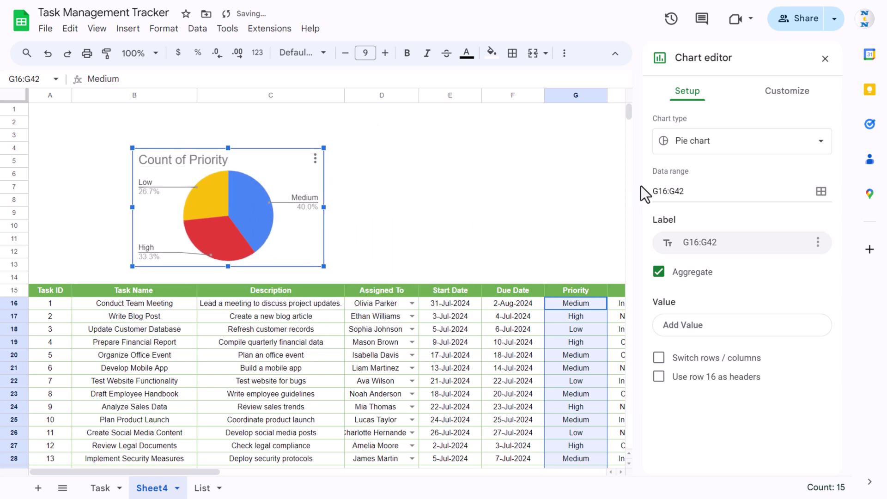
Turn on 3D in the pie chart's chart style settings.
{"action": "left_click", "coordinate": [789, 92]}
{"action": "left_click", "coordinate": [711, 133]}
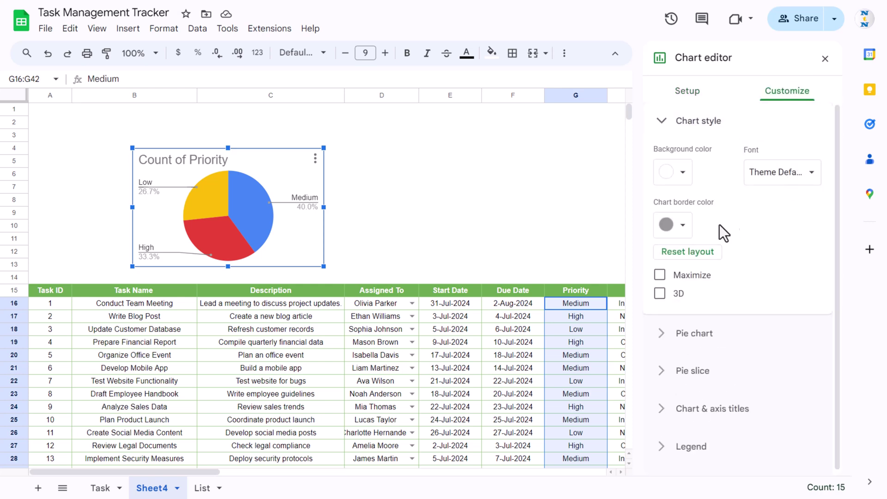
{"action": "left_click", "coordinate": [659, 293]}
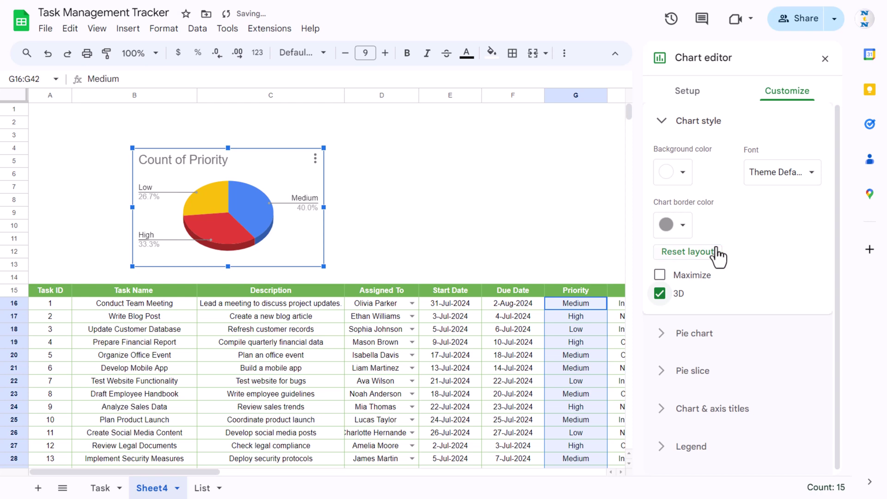
{"action": "left_click", "coordinate": [704, 132]}
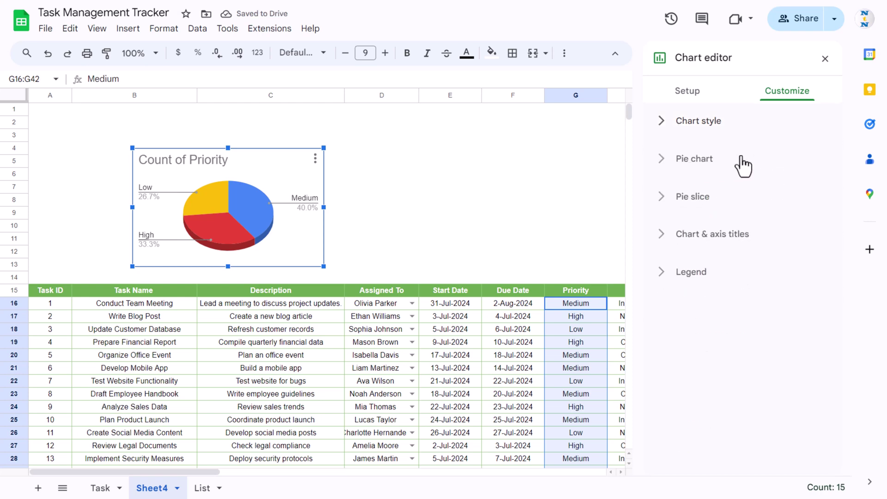
{"action": "left_click", "coordinate": [693, 203]}
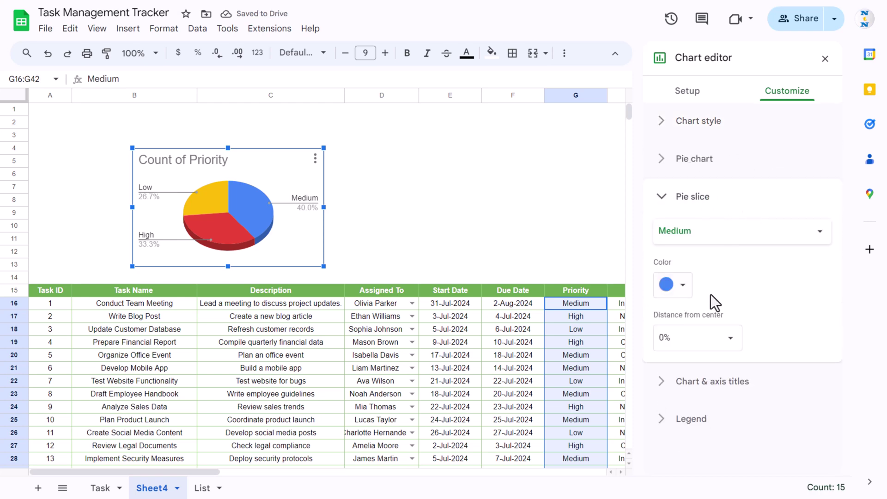
Recolour the pie slices: High dark green, Medium light green, Low pale green.
{"action": "left_click", "coordinate": [649, 236]}
{"action": "left_click", "coordinate": [720, 250]}
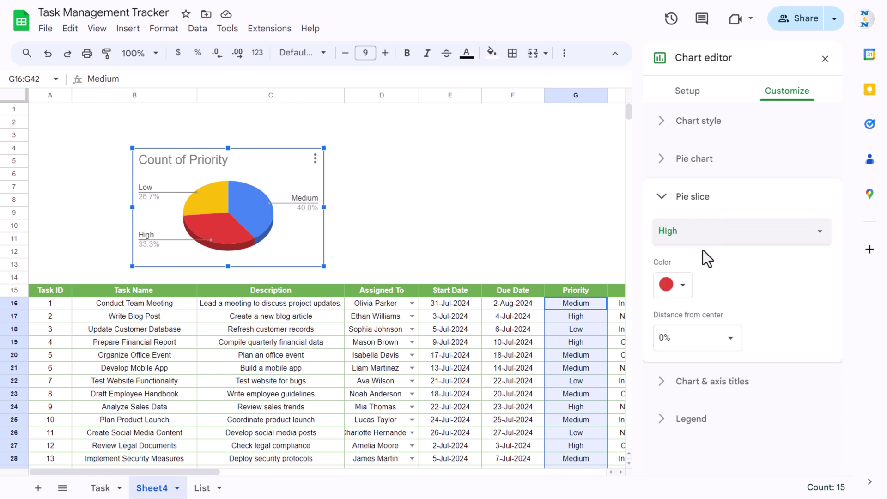
{"action": "left_click", "coordinate": [683, 285]}
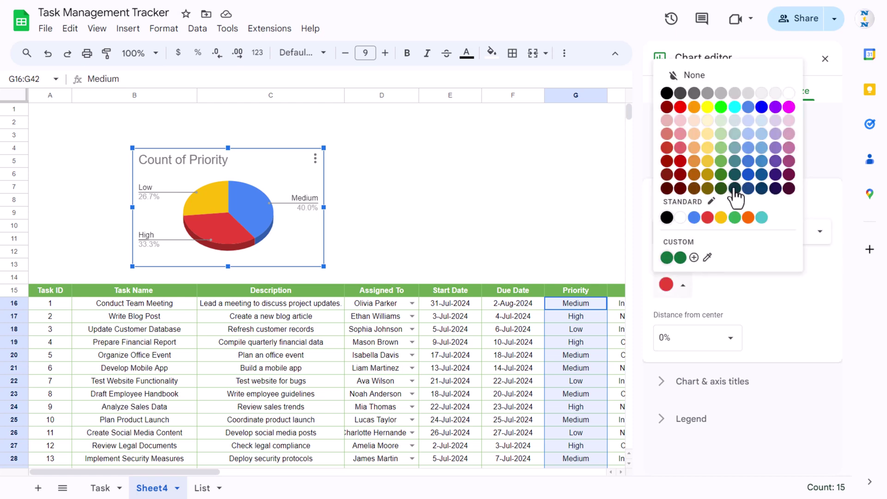
{"action": "left_click", "coordinate": [721, 174]}
{"action": "left_click", "coordinate": [669, 233]}
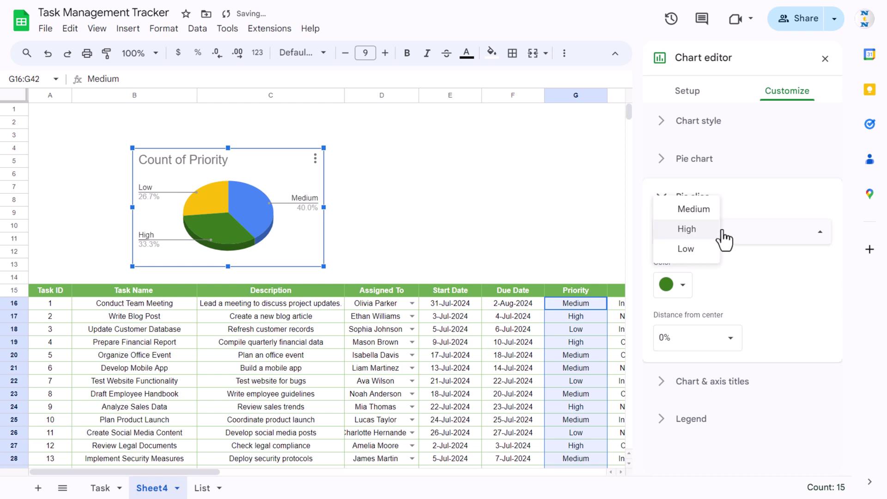
{"action": "left_click", "coordinate": [662, 206]}
{"action": "left_click", "coordinate": [683, 285]}
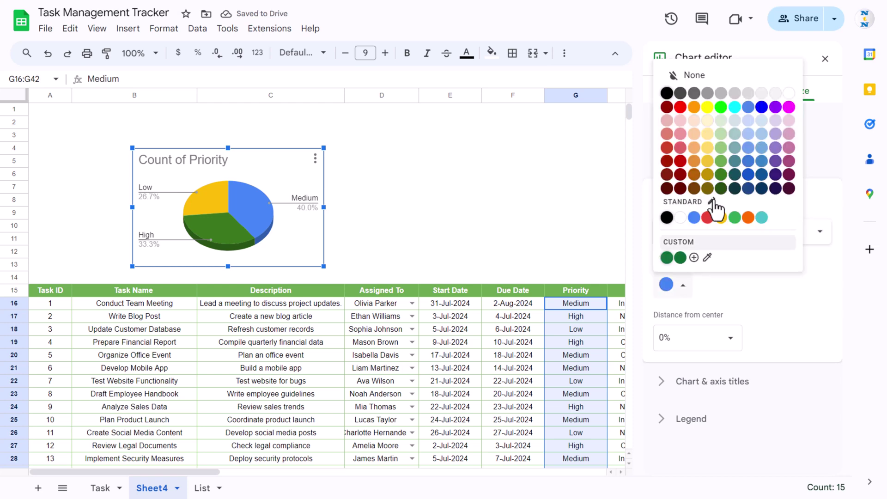
{"action": "left_click", "coordinate": [721, 147]}
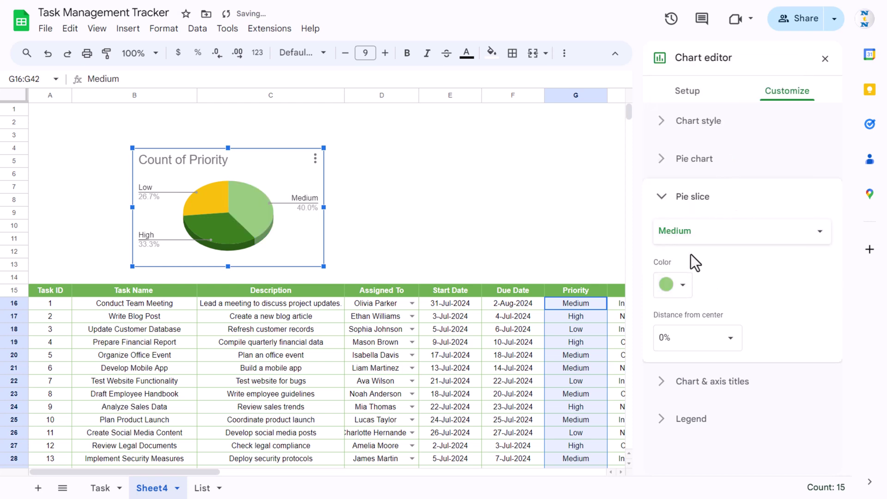
{"action": "left_click", "coordinate": [704, 235]}
{"action": "left_click", "coordinate": [688, 269]}
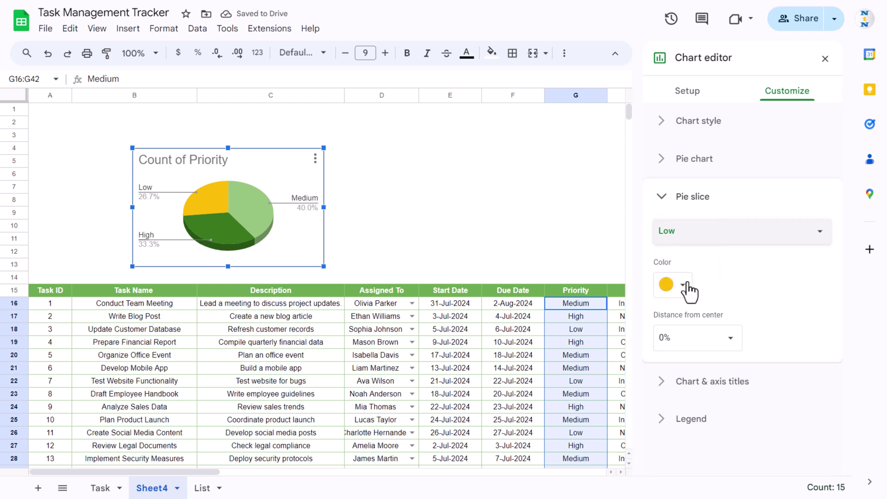
{"action": "left_click", "coordinate": [684, 286]}
{"action": "left_click", "coordinate": [717, 134]}
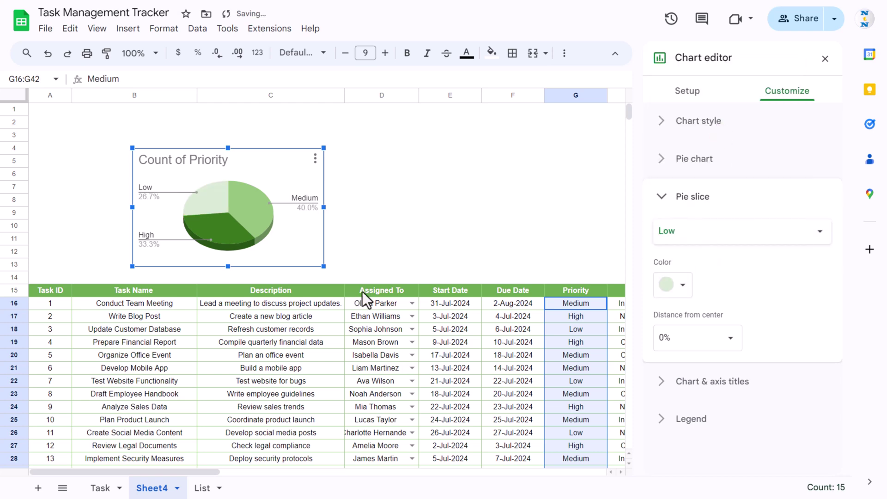
{"action": "left_click", "coordinate": [672, 198]}
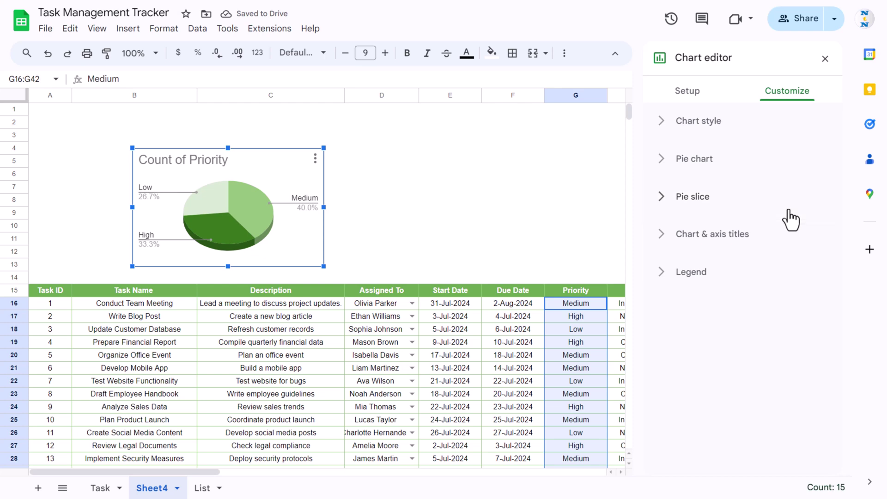
{"action": "left_click", "coordinate": [692, 272]}
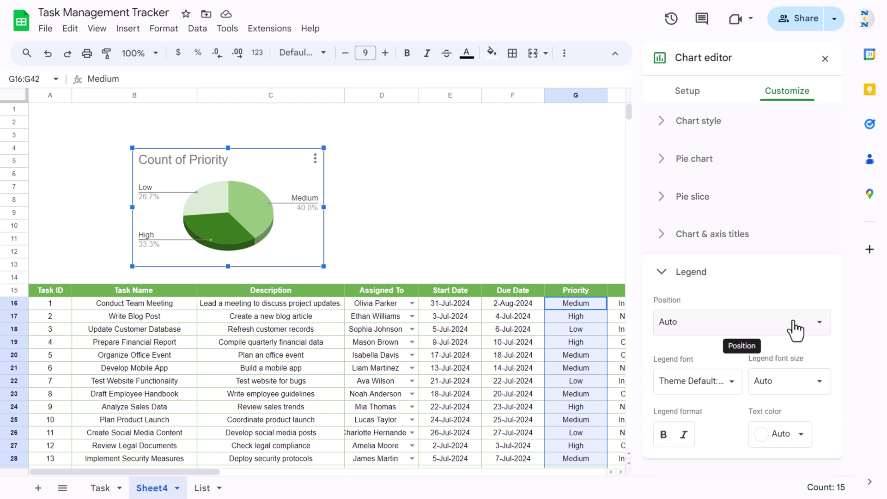
Place the pie chart legend at the bottom.
{"action": "left_click", "coordinate": [794, 329]}
{"action": "left_click", "coordinate": [710, 221]}
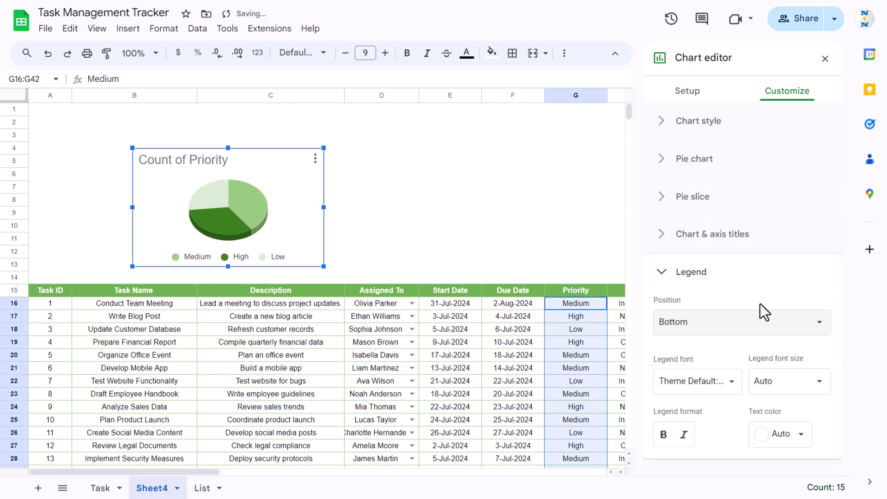
{"action": "left_click", "coordinate": [690, 276]}
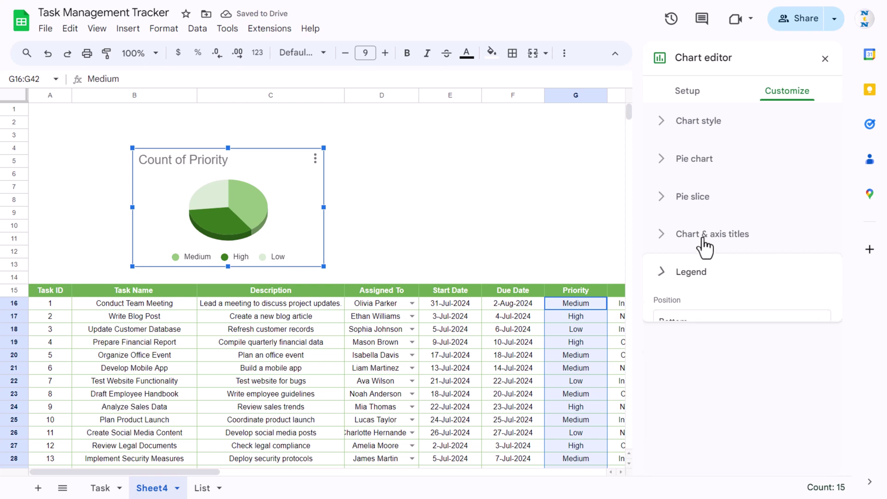
Label each pie slice with its value: Medium 6, High 5, Low 4.
{"action": "left_click", "coordinate": [696, 201]}
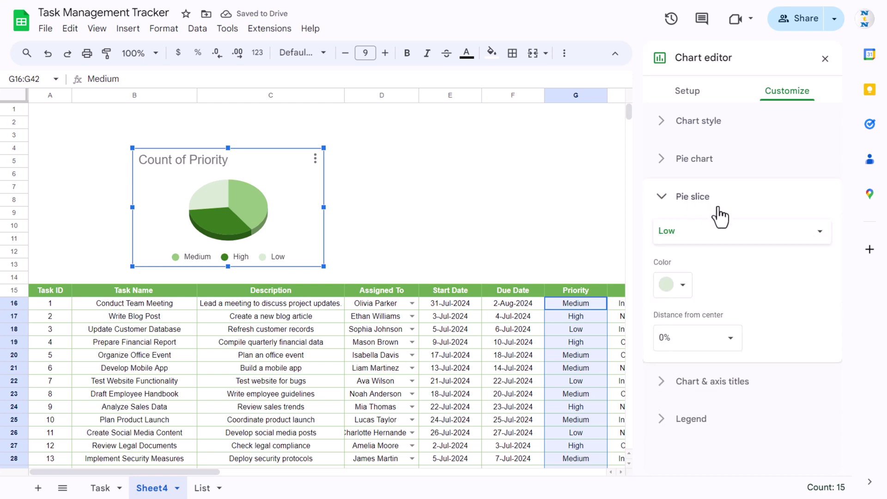
{"action": "left_click", "coordinate": [700, 194]}
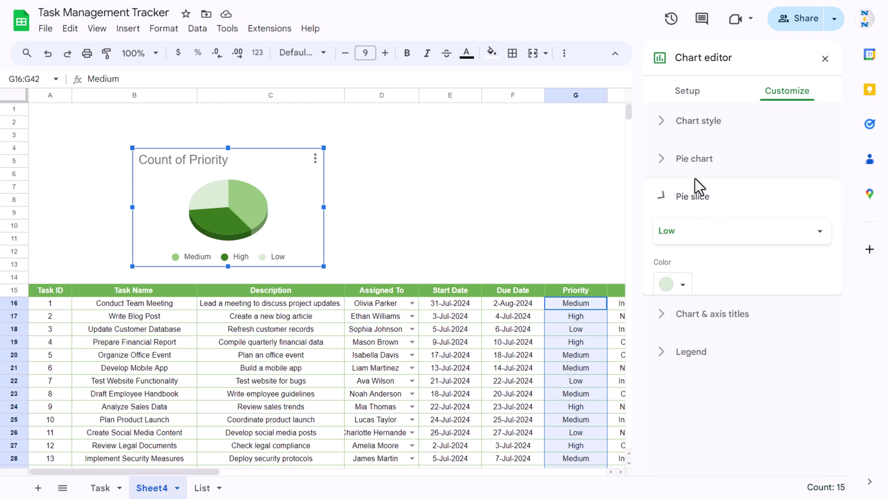
{"action": "left_click", "coordinate": [721, 159]}
{"action": "left_click", "coordinate": [812, 265]}
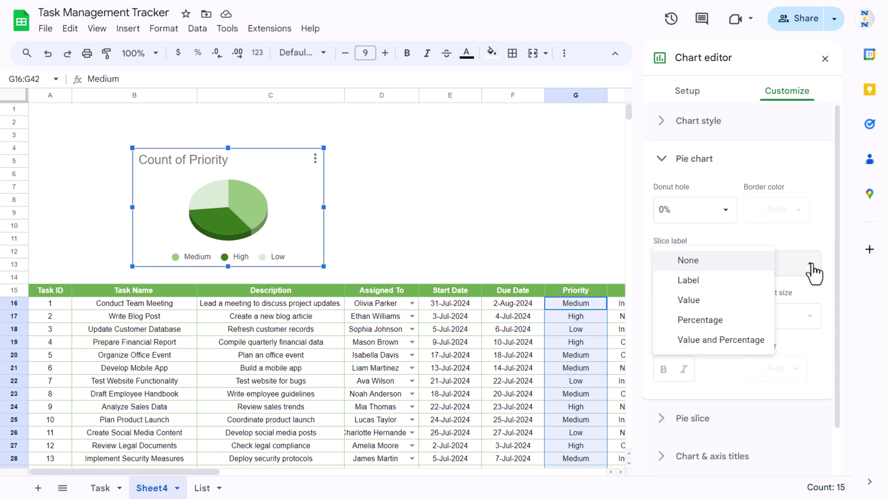
{"action": "left_click", "coordinate": [701, 304]}
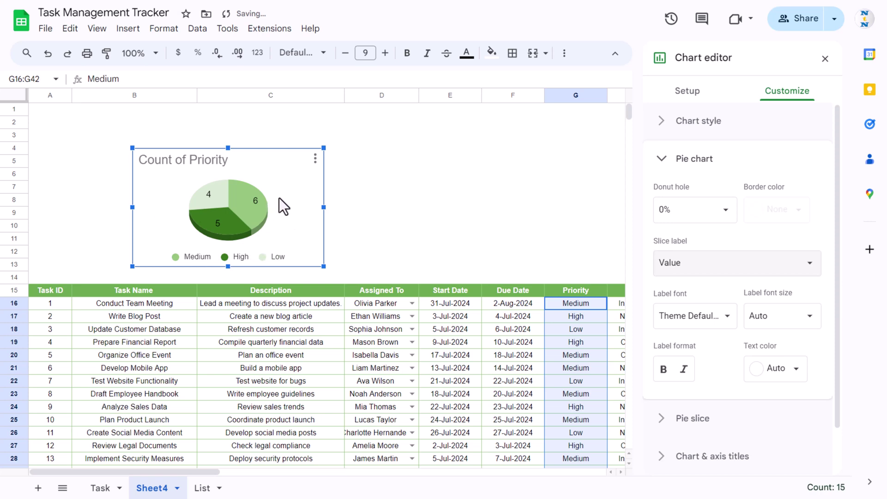
{"action": "left_click", "coordinate": [689, 158]}
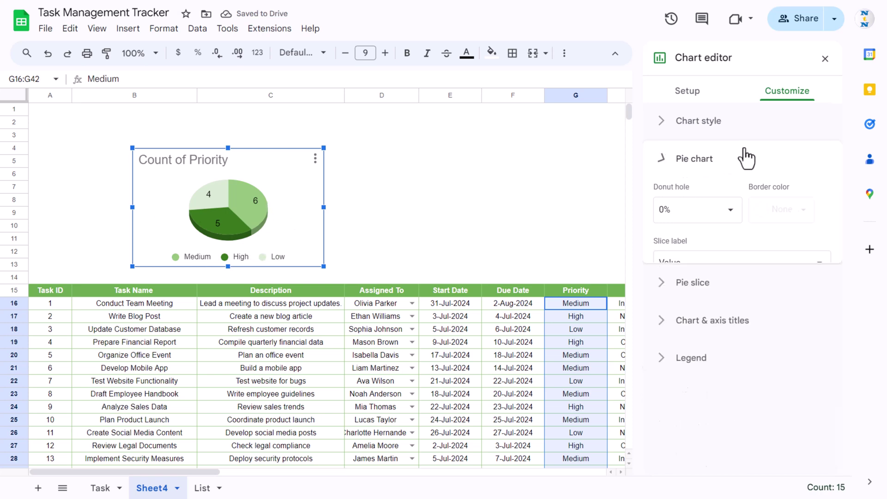
Change the chart title to 'Task Count by Priority'.
{"action": "double_click", "coordinate": [205, 164]}
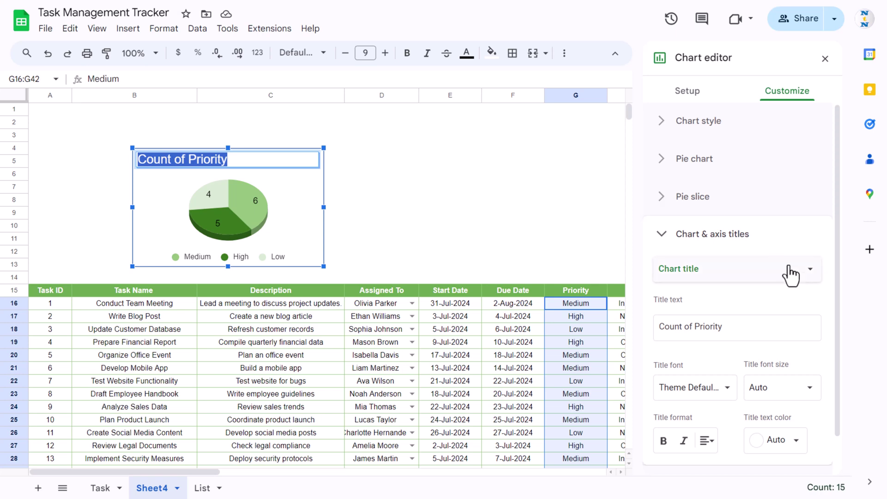
{"action": "left_click_drag", "start_coordinate": [748, 326], "coordinate": [648, 328]}
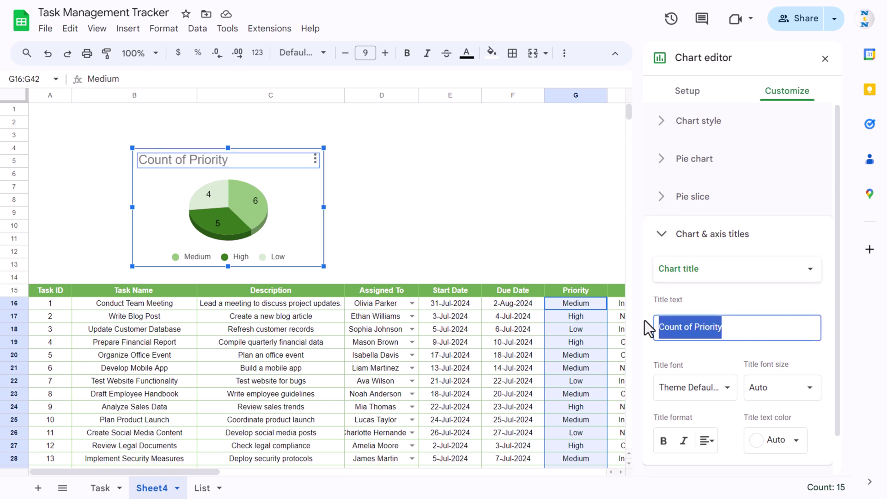
{"action": "left_click", "coordinate": [730, 331]}
{"action": "key", "text": "ctrl+Left"}
{"action": "key", "text": "shift+Home"}
{"action": "key", "text": "BackSpace"}
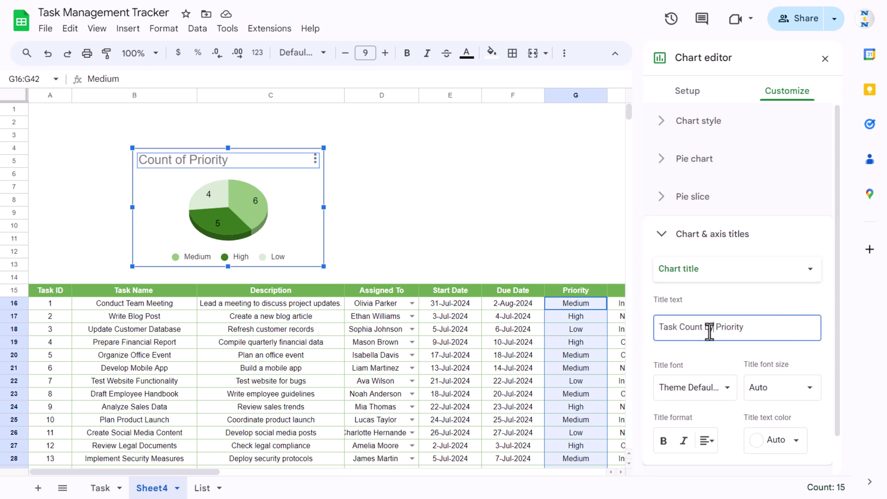
{"action": "scroll", "coordinate": [789, 333], "scroll_direction": "down", "scroll_amount": 2}
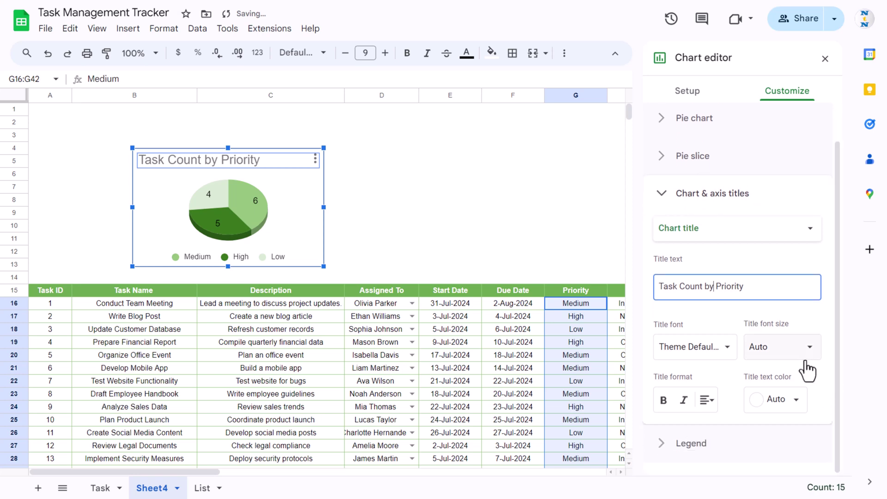
Format the chart title as bold, centred, black 12-pt Arial.
{"action": "left_click", "coordinate": [809, 359]}
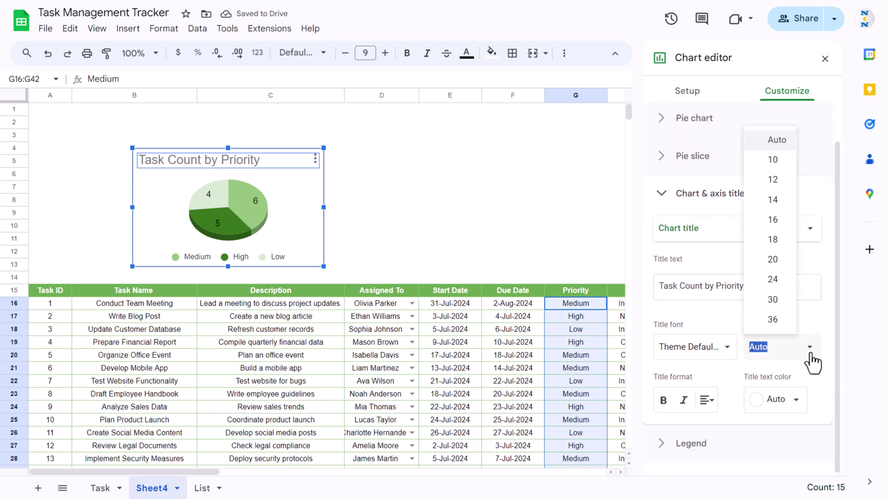
{"action": "left_click", "coordinate": [773, 180]}
{"action": "left_click", "coordinate": [708, 403]}
{"action": "left_click", "coordinate": [720, 421]}
{"action": "left_click", "coordinate": [663, 400]}
{"action": "left_click", "coordinate": [723, 357]}
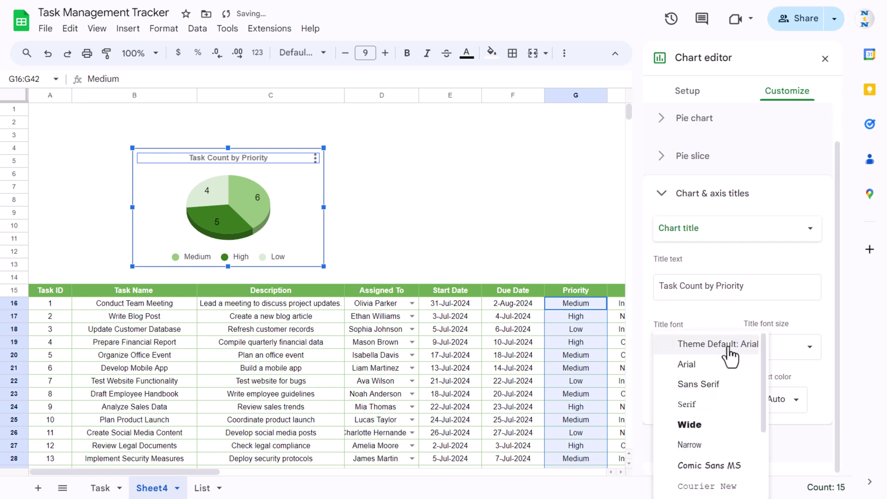
{"action": "left_click", "coordinate": [707, 364]}
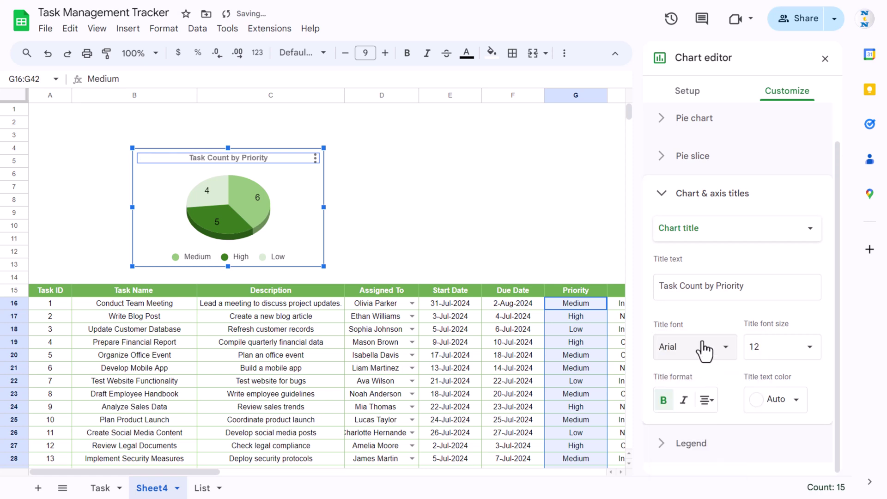
{"action": "left_click", "coordinate": [799, 406]}
{"action": "left_click", "coordinate": [671, 208]}
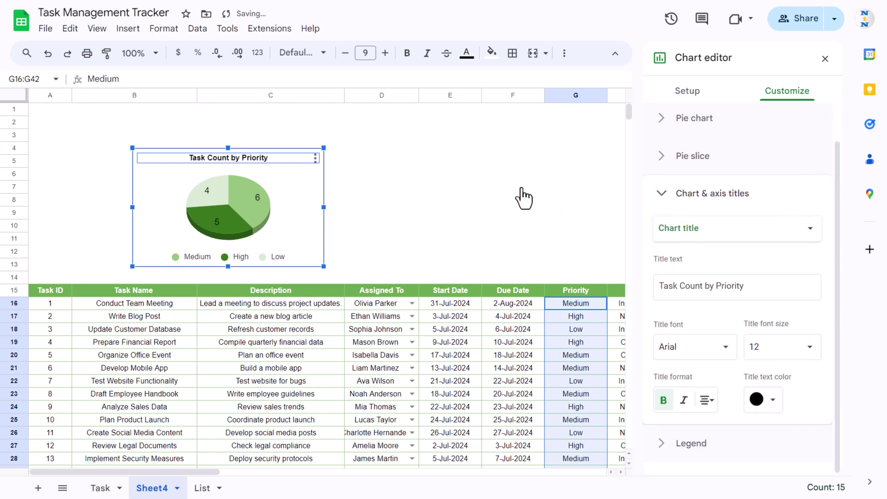
Move the chart further right above the table and enlarge it slightly.
{"action": "left_click", "coordinate": [519, 190]}
{"action": "left_click_drag", "start_coordinate": [289, 163], "coordinate": [370, 208]}
{"action": "left_click_drag", "start_coordinate": [391, 274], "coordinate": [397, 280]}
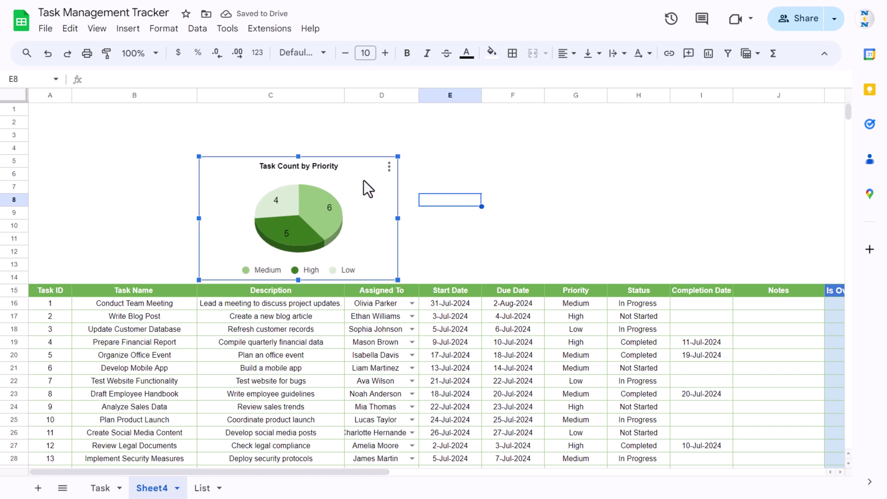
Paste a copy of the priority chart beside the original and open its chart editor.
{"action": "left_click", "coordinate": [491, 170]}
{"action": "key", "text": "ctrl+v"}
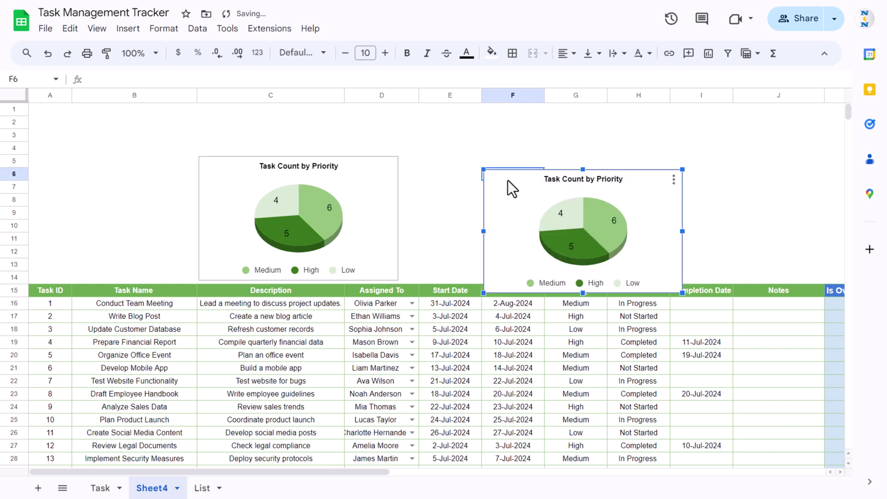
{"action": "left_click_drag", "start_coordinate": [444, 167], "coordinate": [379, 157]}
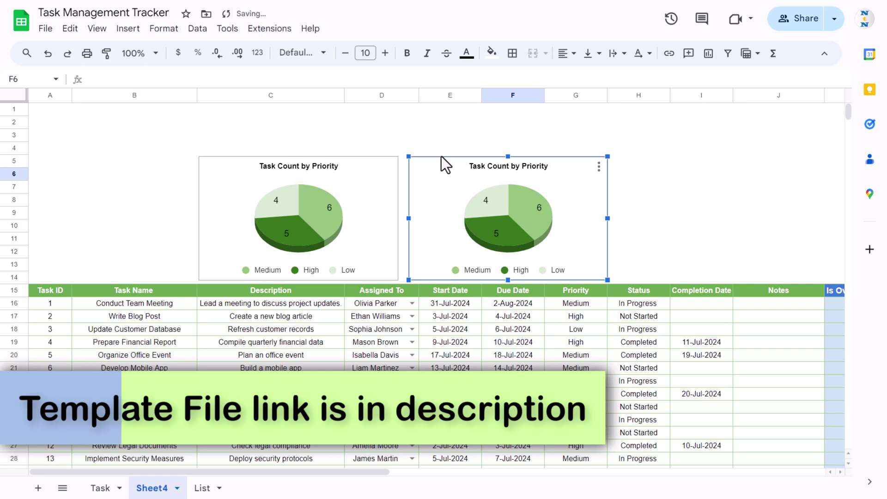
{"action": "double_click", "coordinate": [575, 180]}
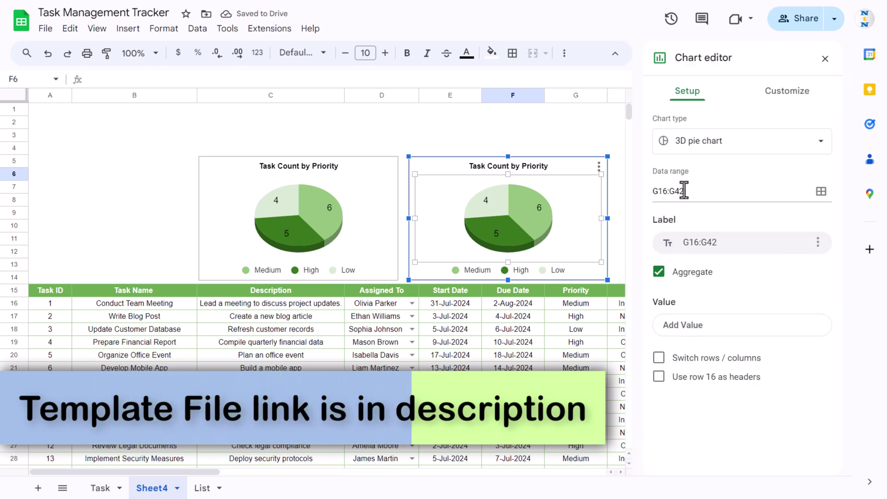
{"action": "left_click", "coordinate": [709, 191]}
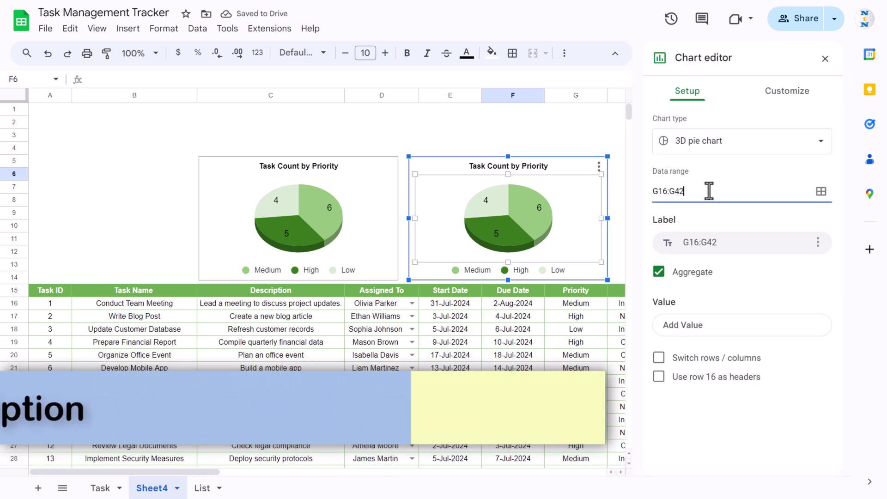
{"action": "left_click_drag", "start_coordinate": [198, 471], "coordinate": [241, 474]}
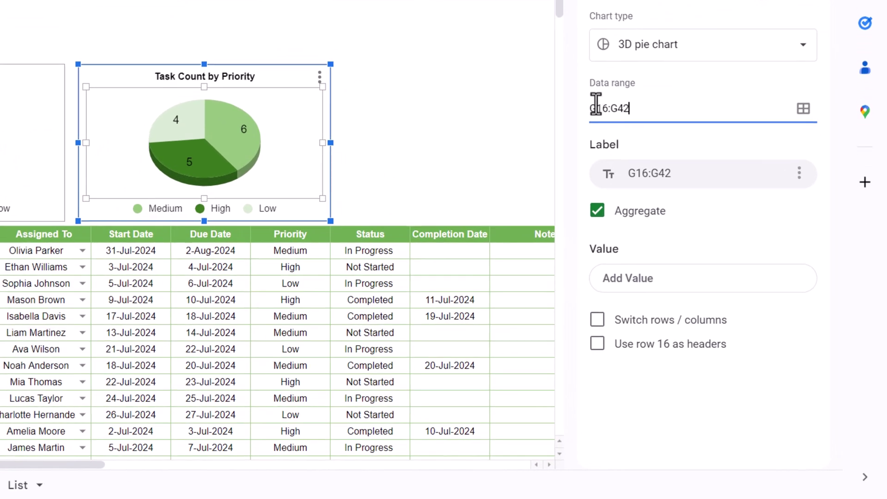
Set the copy's data range to H16:H42 and make it a 3D doughnut chart.
{"action": "left_click", "coordinate": [657, 192]}
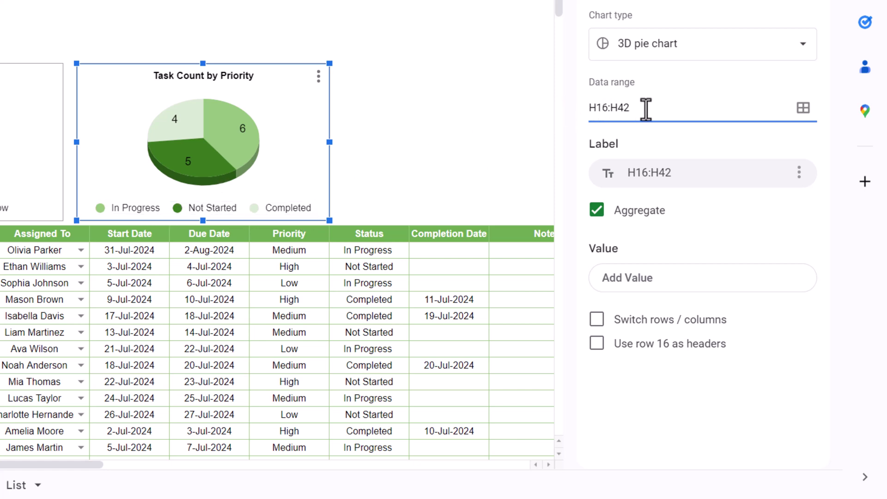
{"action": "left_click", "coordinate": [685, 54]}
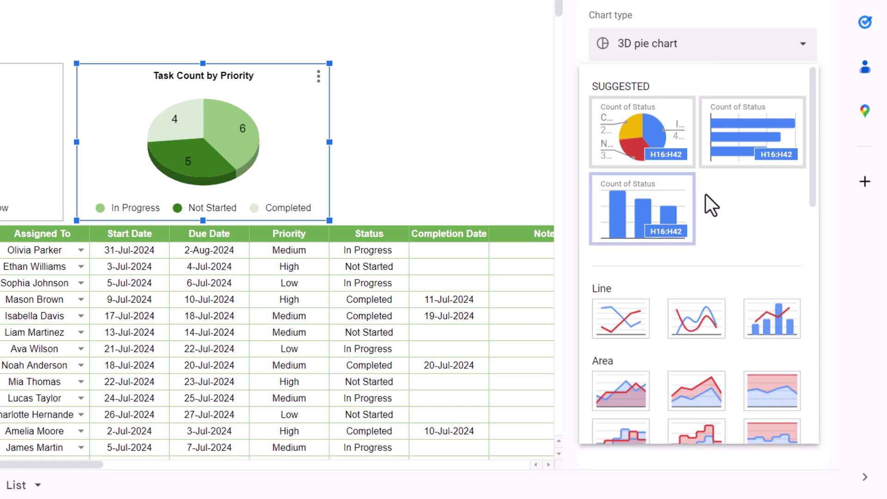
{"action": "scroll", "coordinate": [730, 203], "scroll_direction": "down", "scroll_amount": 5}
{"action": "scroll", "coordinate": [730, 203], "scroll_direction": "down", "scroll_amount": 2}
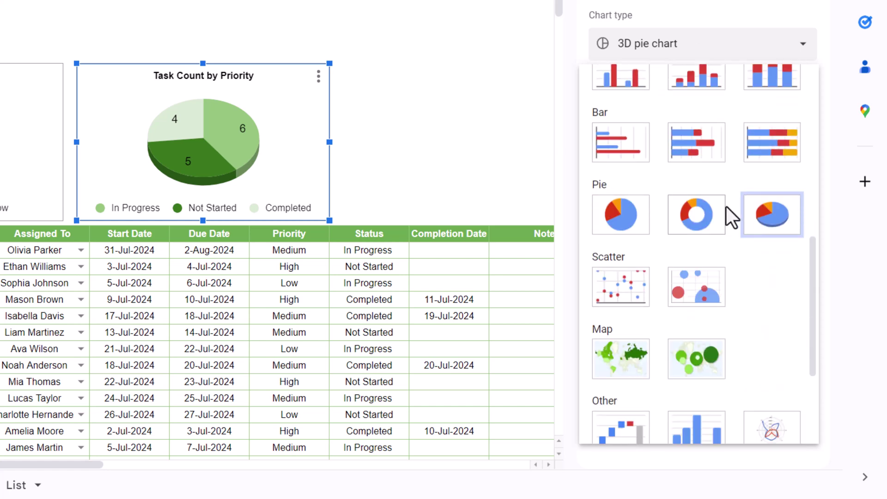
{"action": "left_click", "coordinate": [700, 214]}
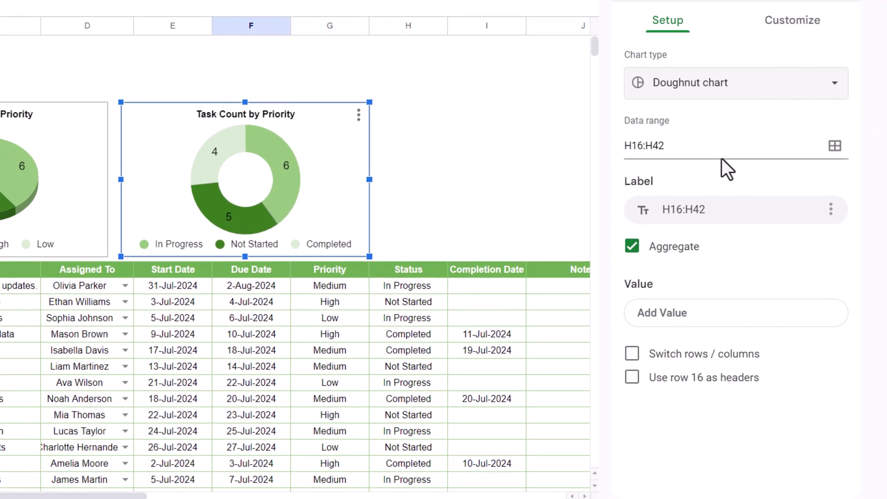
{"action": "left_click", "coordinate": [779, 28]}
{"action": "left_click", "coordinate": [679, 69]}
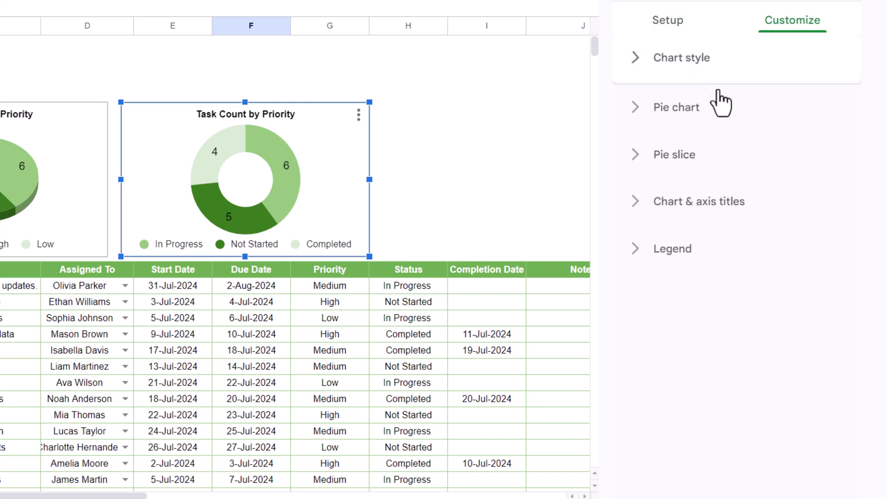
{"action": "left_click", "coordinate": [633, 273]}
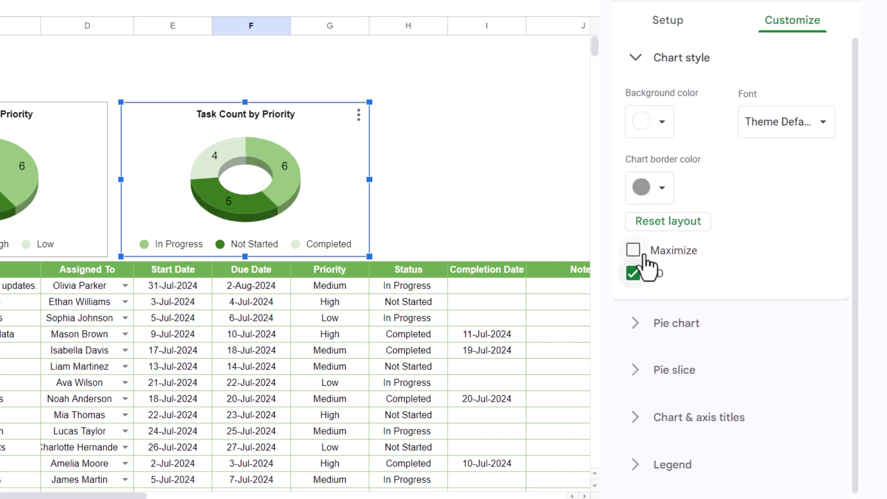
Retitle the doughnut chart 'Task Count by Status'.
{"action": "left_click", "coordinate": [258, 114]}
{"action": "double_click", "coordinate": [279, 115]}
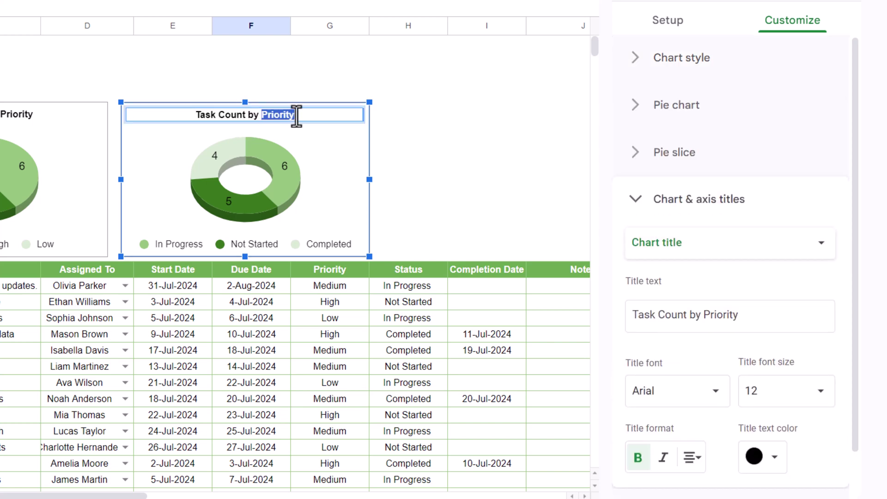
{"action": "type", "text": "St"}
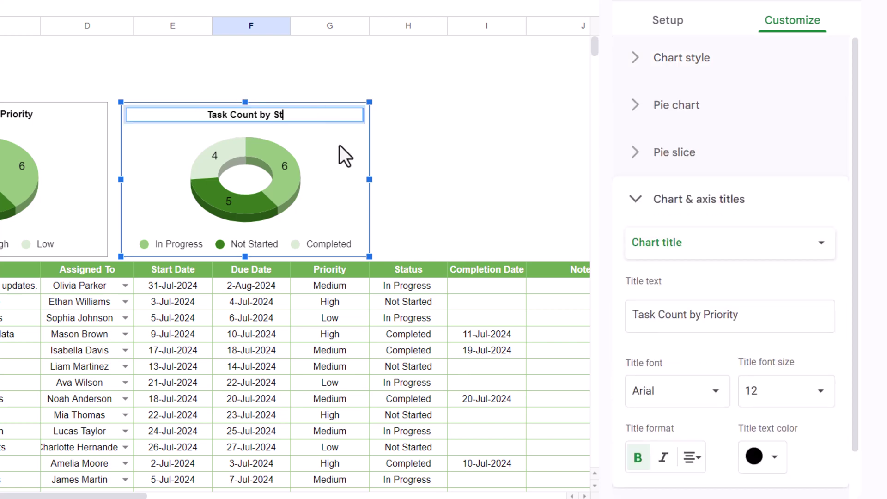
{"action": "type", "text": "atus"}
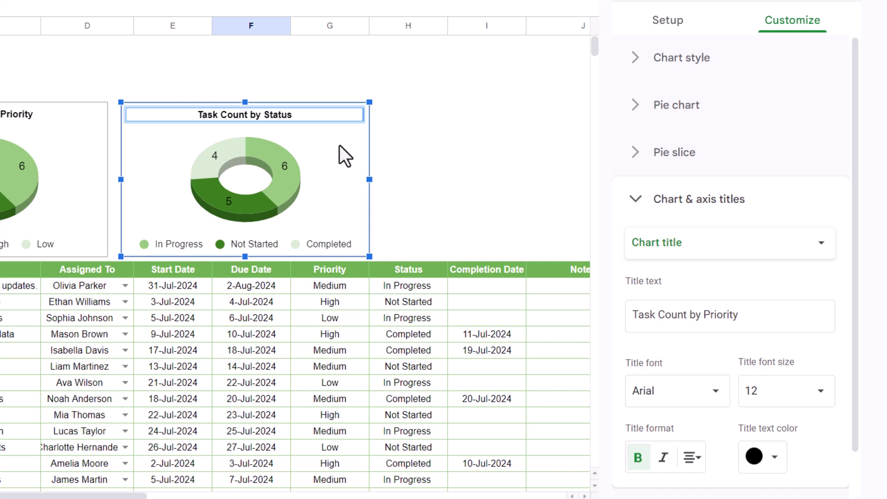
{"action": "left_click", "coordinate": [408, 140]}
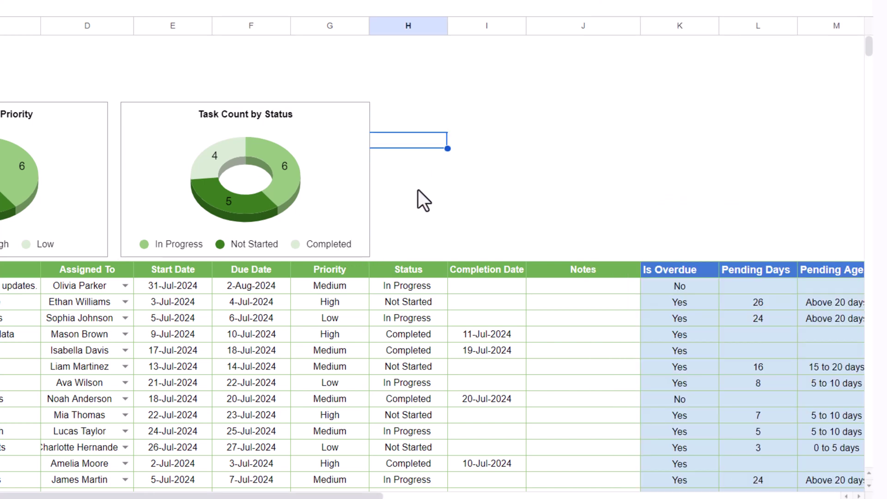
Copy the status chart and paste a duplicate to its right.
{"action": "left_click_drag", "start_coordinate": [359, 165], "coordinate": [353, 162]}
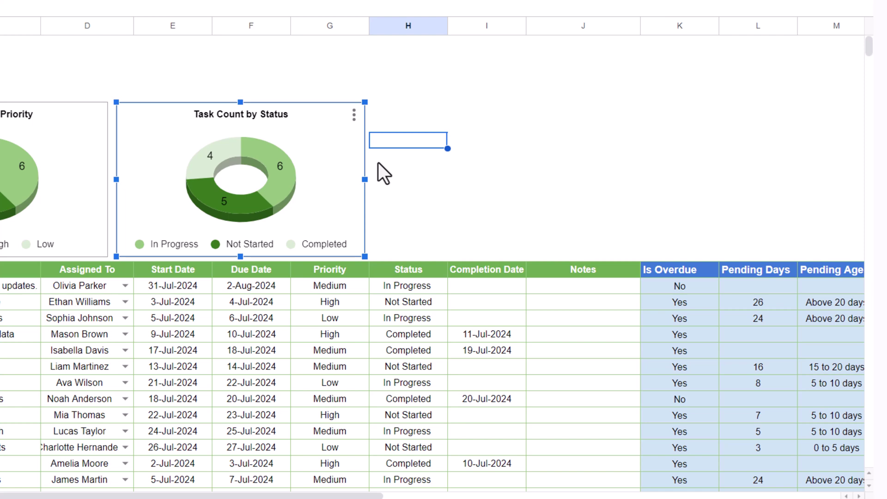
{"action": "key", "text": "ctrl+c"}
{"action": "left_click", "coordinate": [396, 140]}
{"action": "left_click", "coordinate": [425, 110]}
{"action": "key", "text": "ctrl+v"}
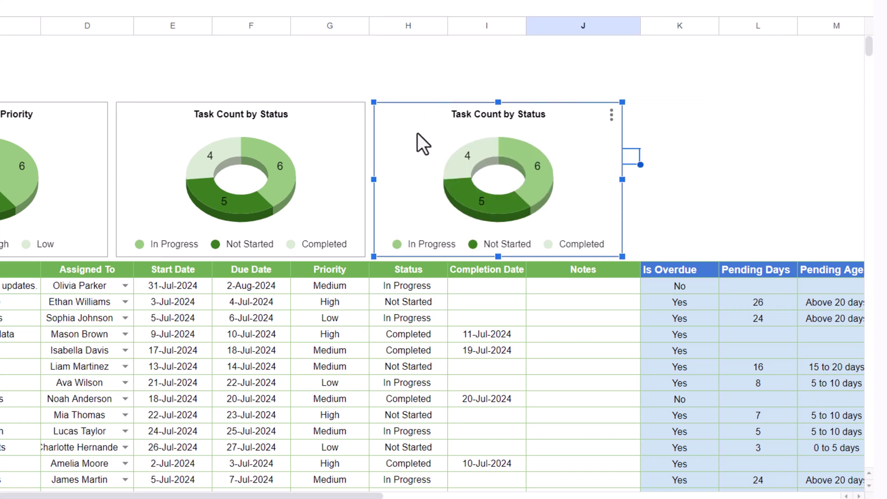